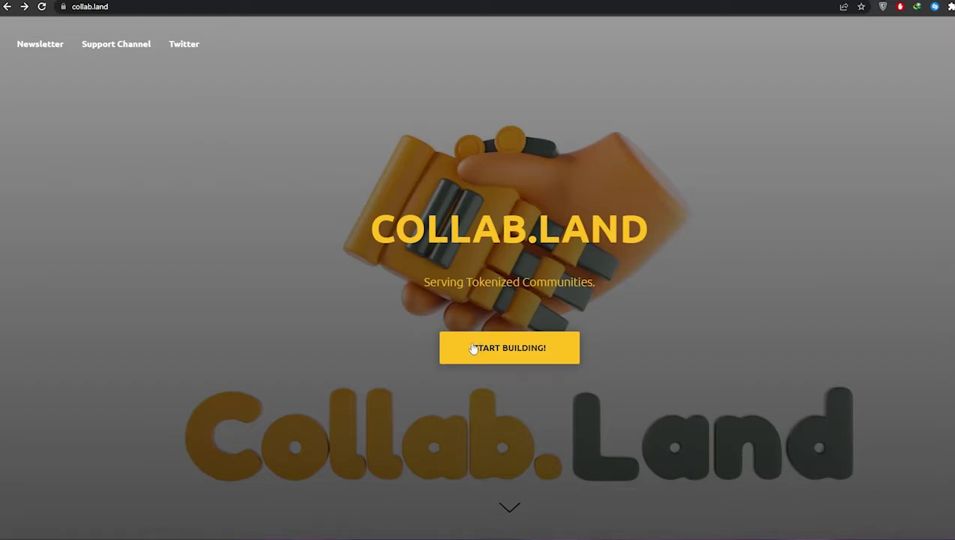
Start building from the Collab.Land homepage and review the Bot Setup article list on the support site
left_click(509, 355)
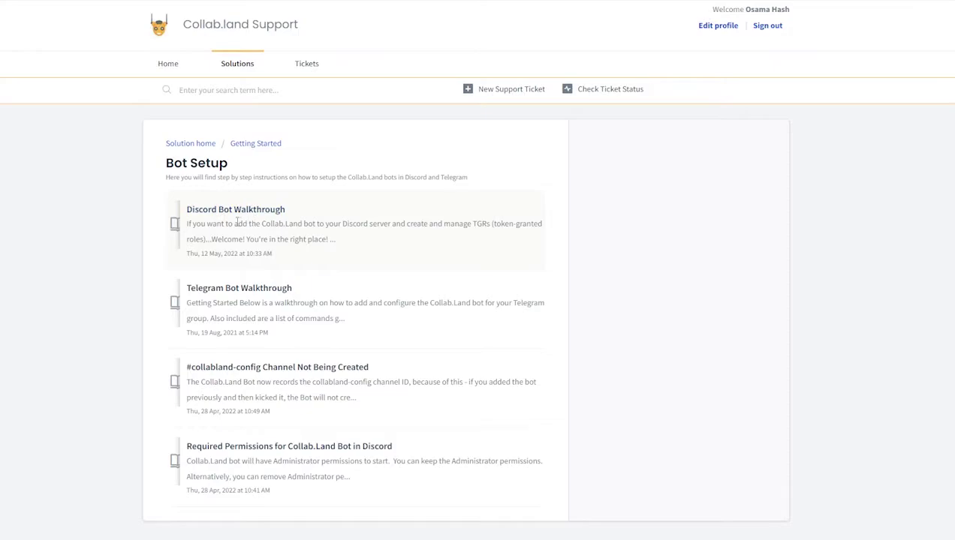
left_click_drag(167, 159, 251, 167)
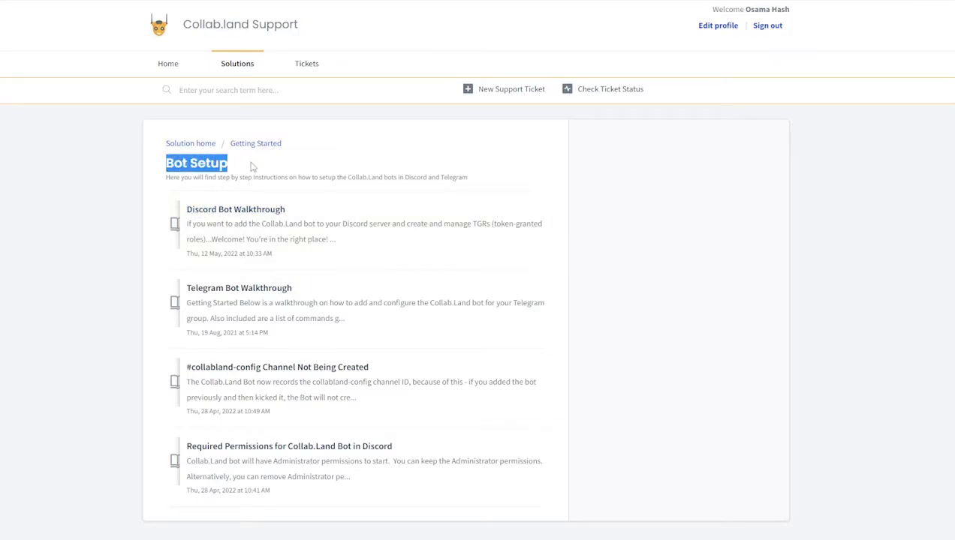
left_click(252, 167)
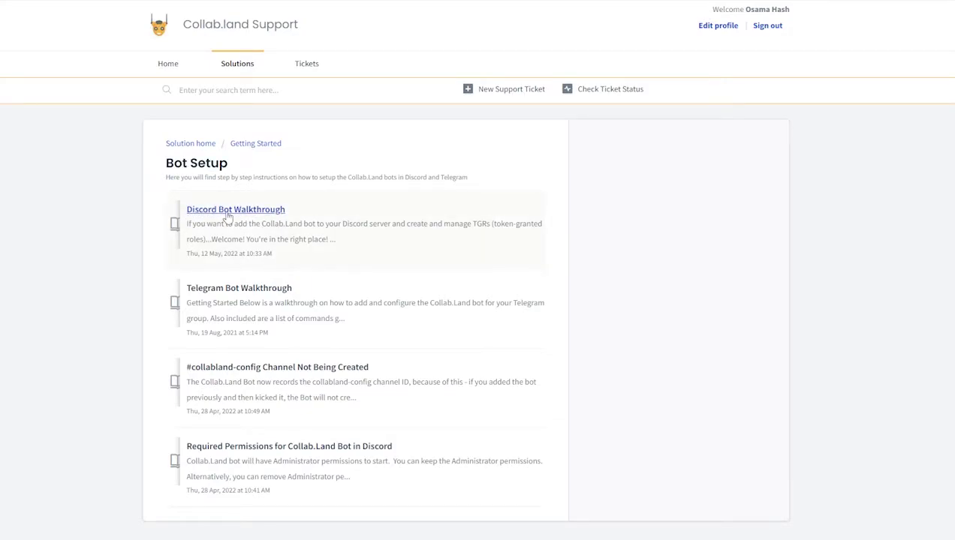
scroll(250, 343, "down", 1)
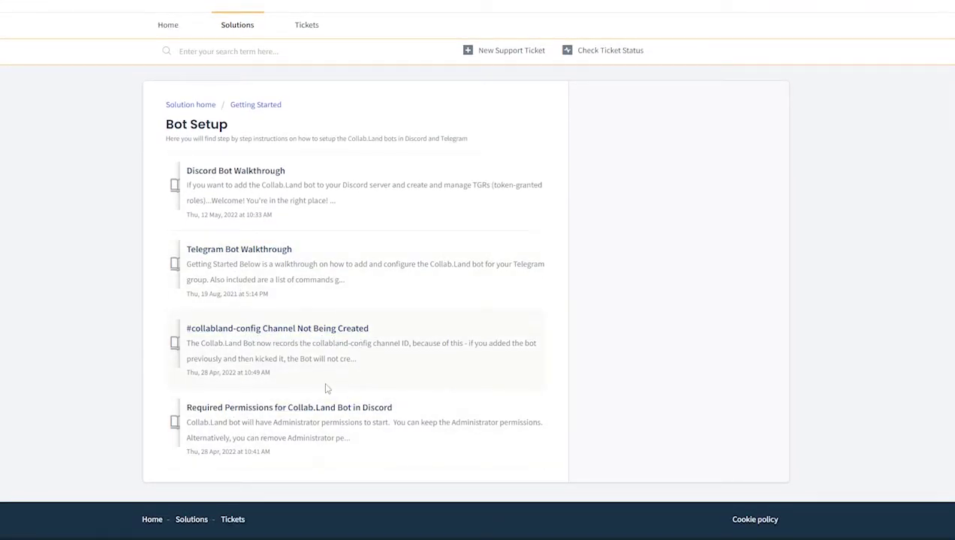
scroll(327, 388, "up", 1)
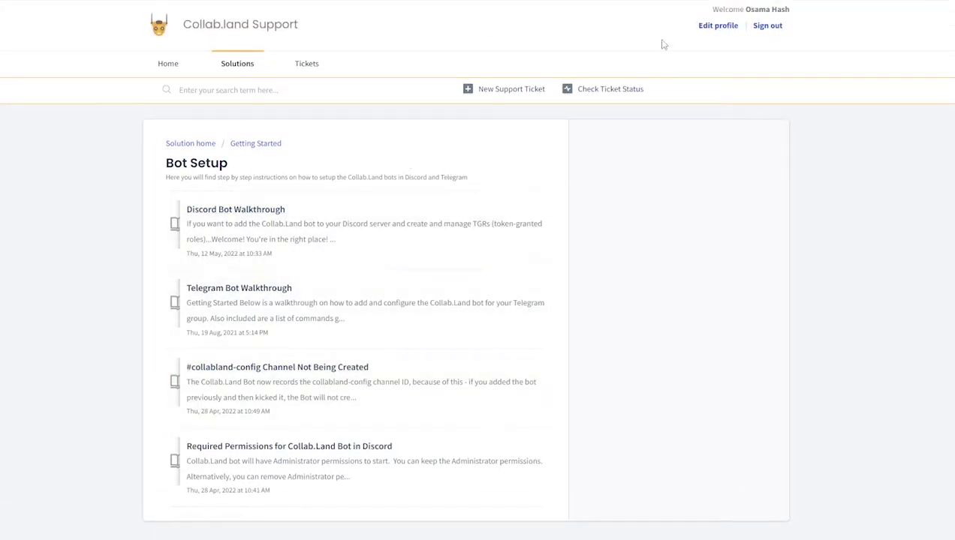
scroll(701, 58, "down", 1)
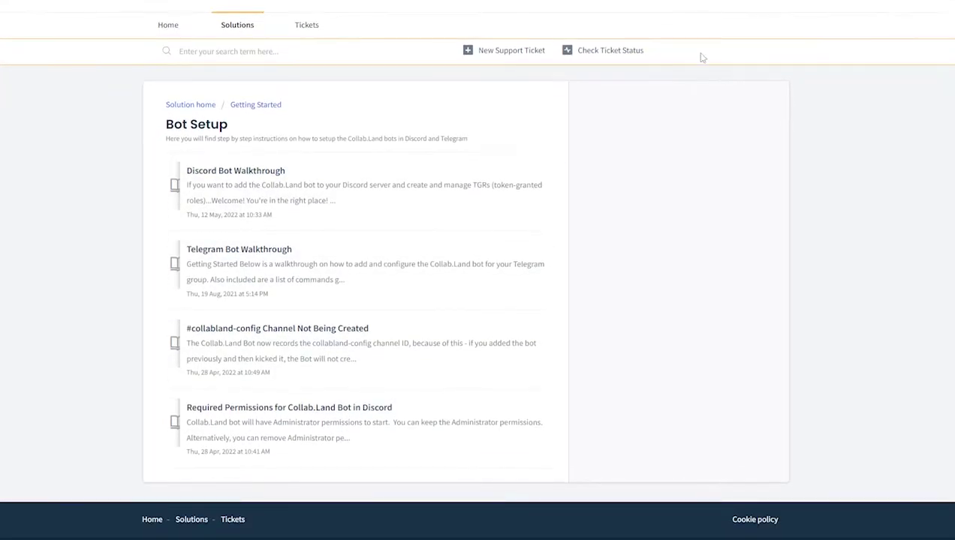
scroll(436, 117, "up", 1)
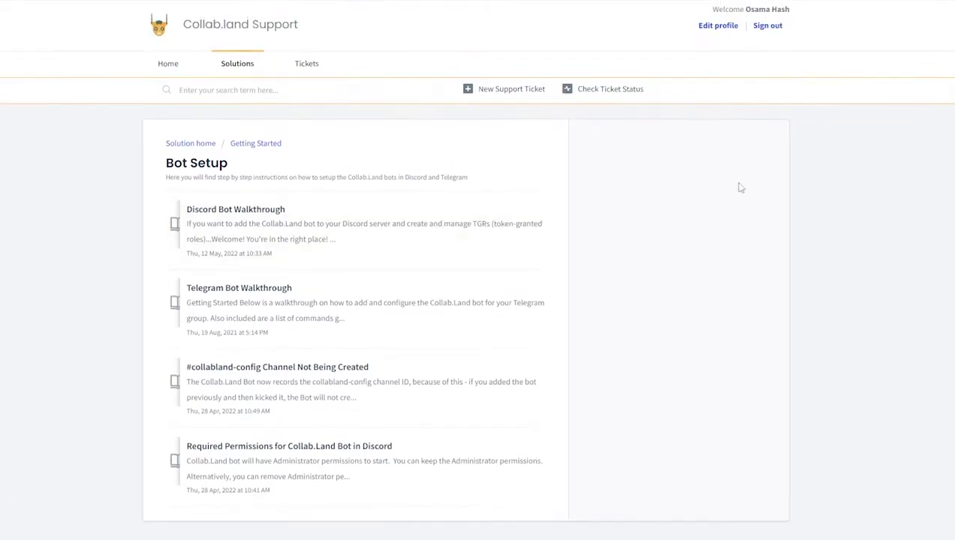
scroll(593, 146, "down", 1)
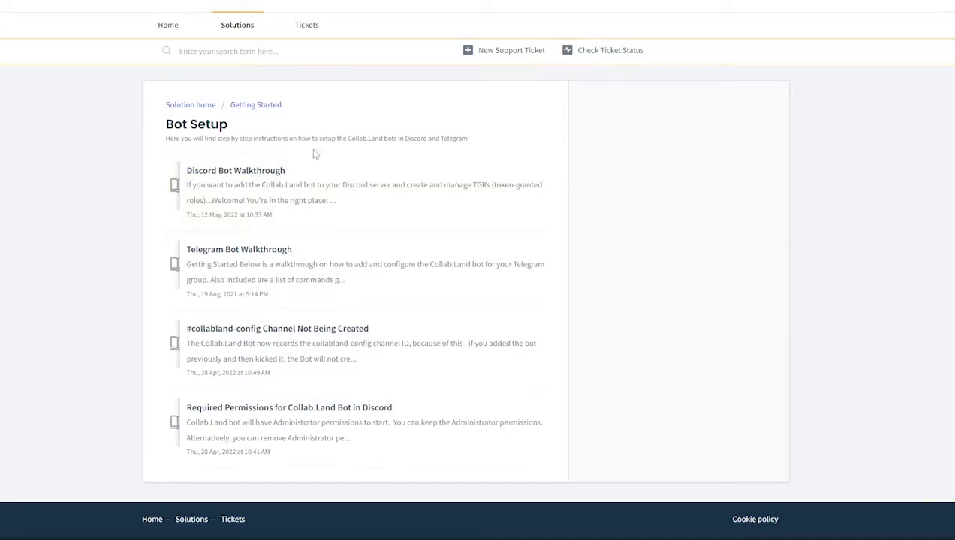
scroll(315, 154, "up", 1)
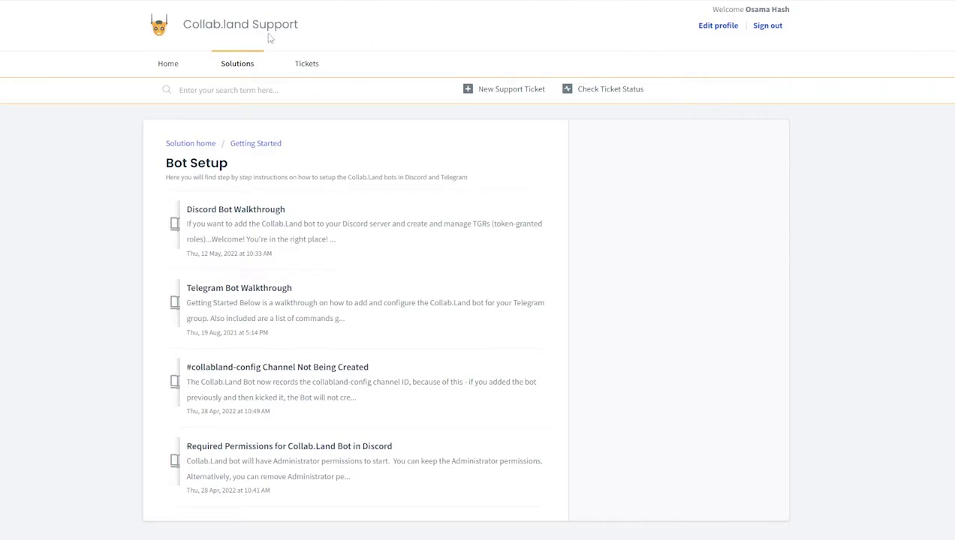
Return to the support site's home page and open the Discord Bot Walkthrough article from the knowledge base
left_click(180, 68)
scroll(173, 180, "down", 3)
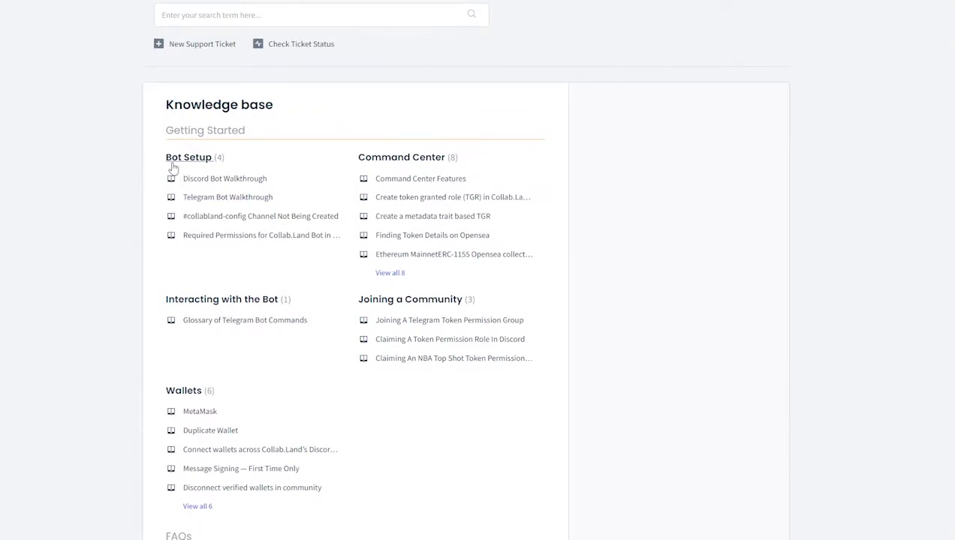
left_click(219, 184)
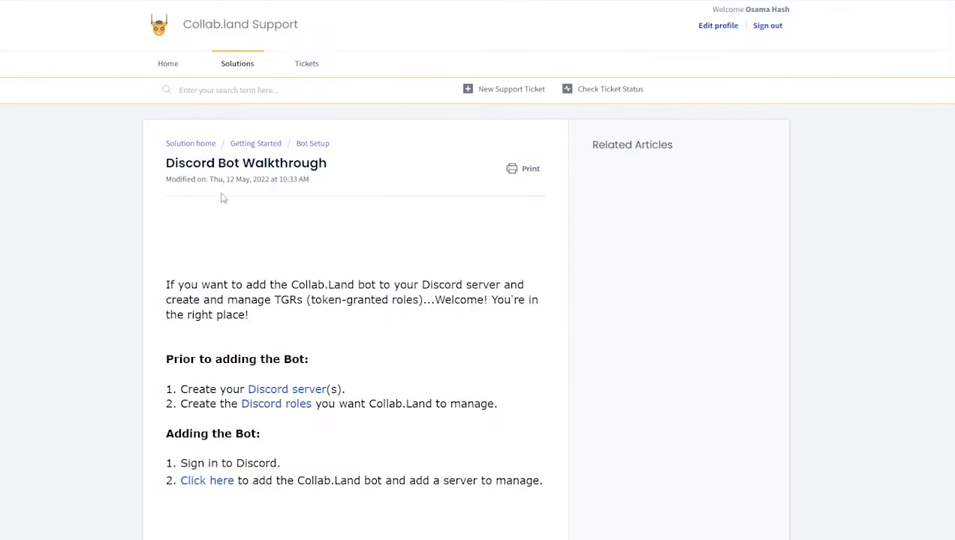
Read the walkthrough's sections on what to do prior to adding the bot and on adding the bot
scroll(225, 225, "down", 2)
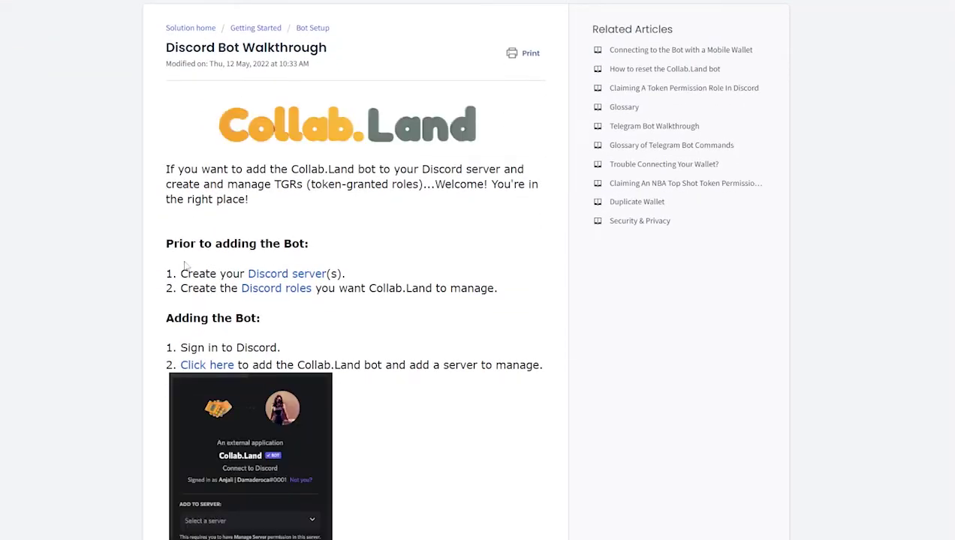
left_click_drag(167, 250, 313, 246)
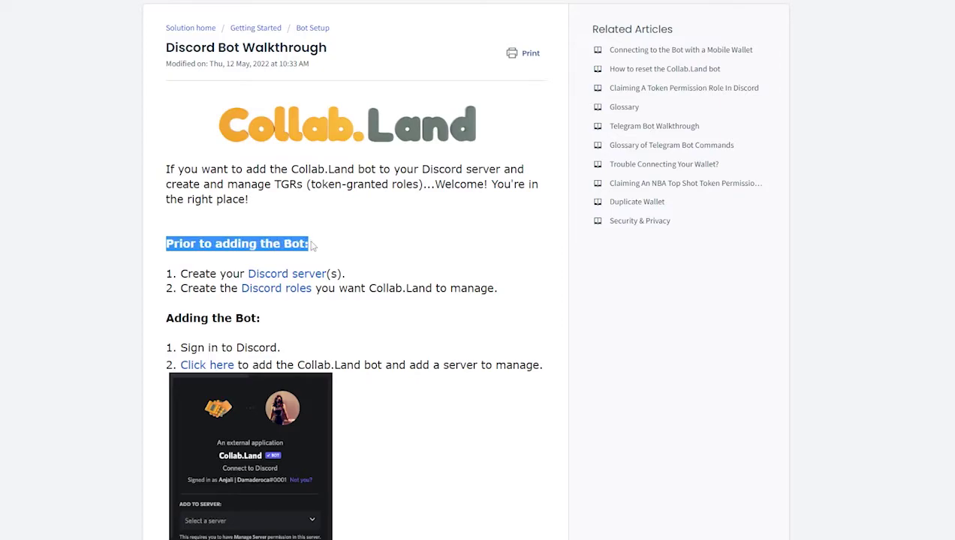
left_click_drag(180, 274, 241, 274)
left_click_drag(164, 297, 238, 289)
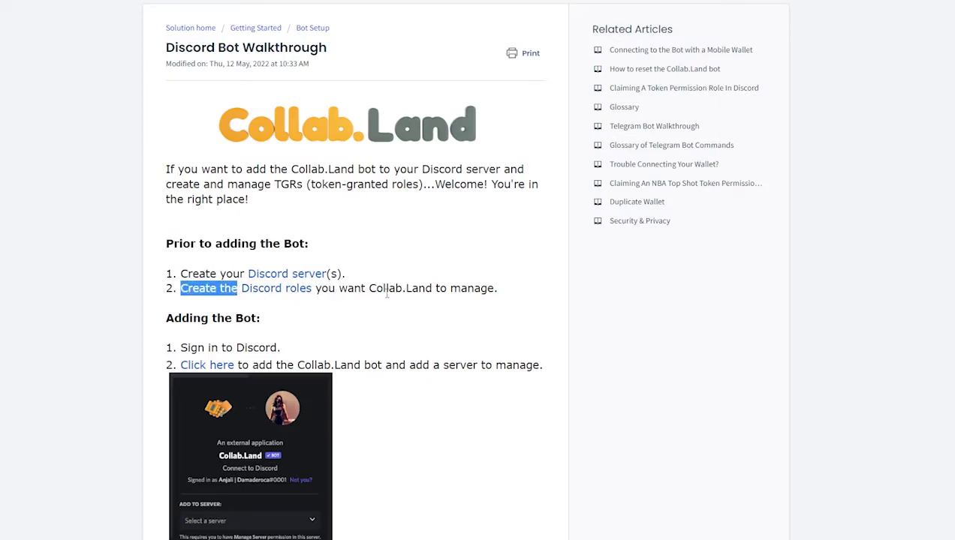
scroll(447, 310, "down", 1)
left_click(166, 260)
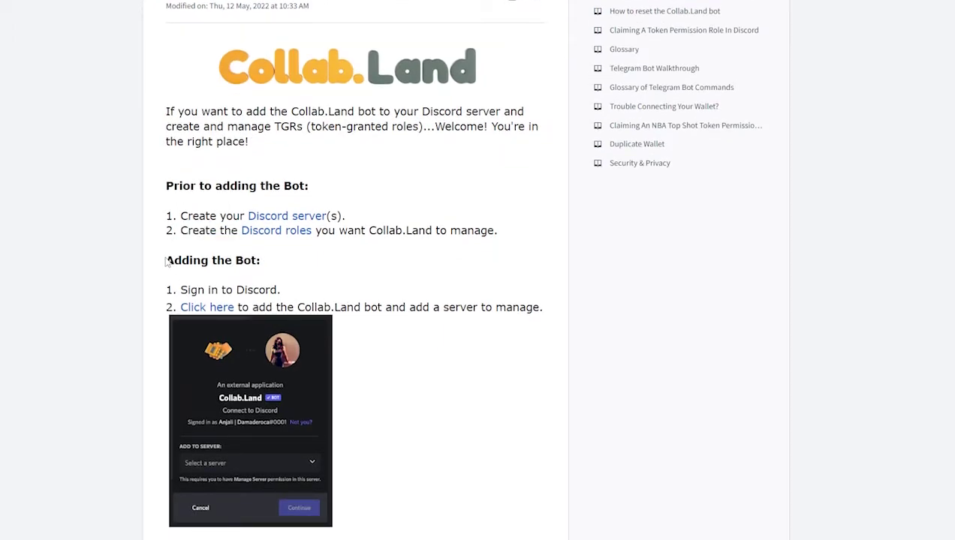
left_click_drag(166, 260, 265, 271)
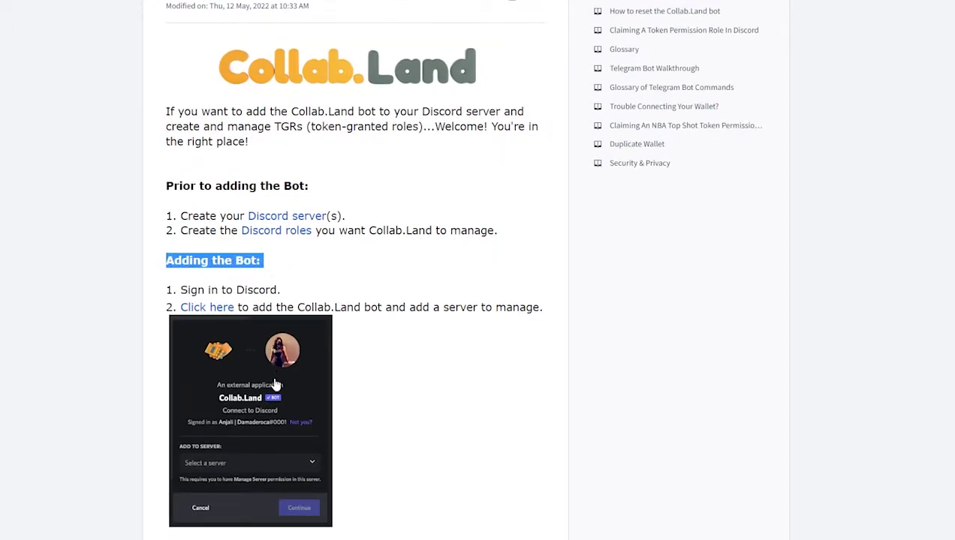
left_click(508, 532)
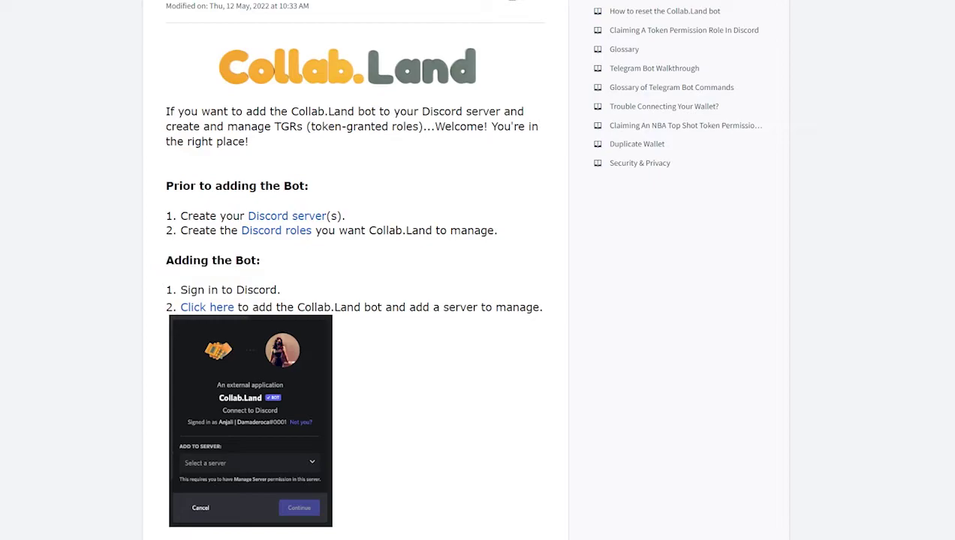
Switch to Discord, disable Streamer Mode and maximize the window
key("alt+Tab")
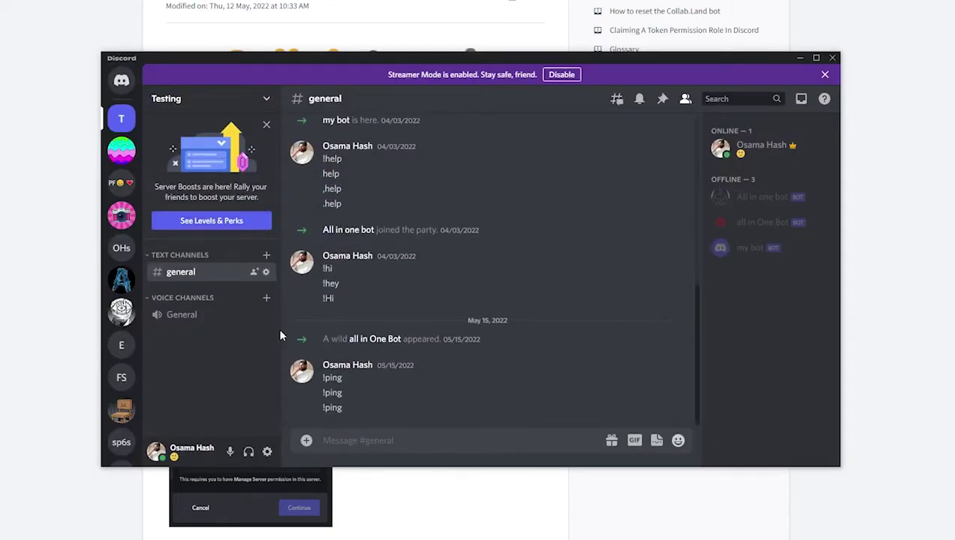
scroll(120, 315, "down", 2)
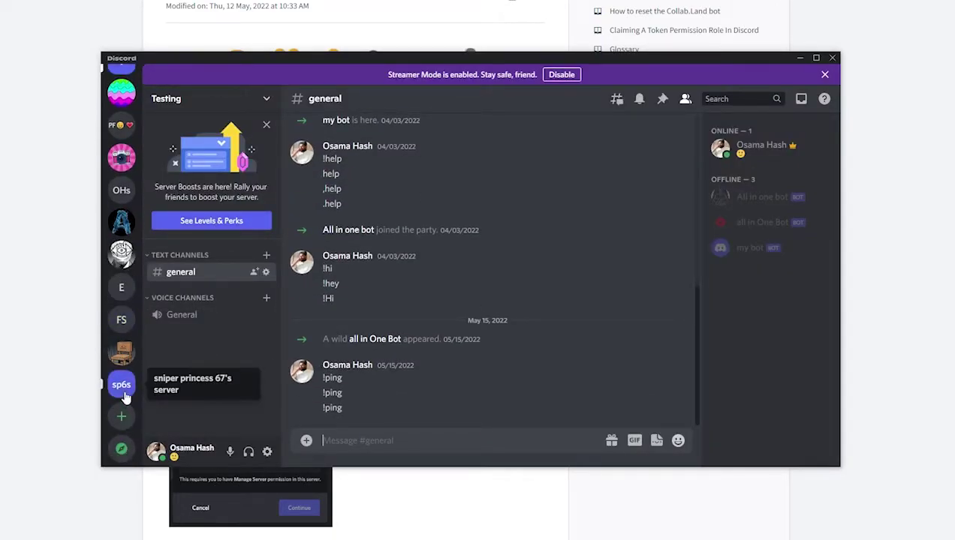
scroll(122, 379, "up", 2)
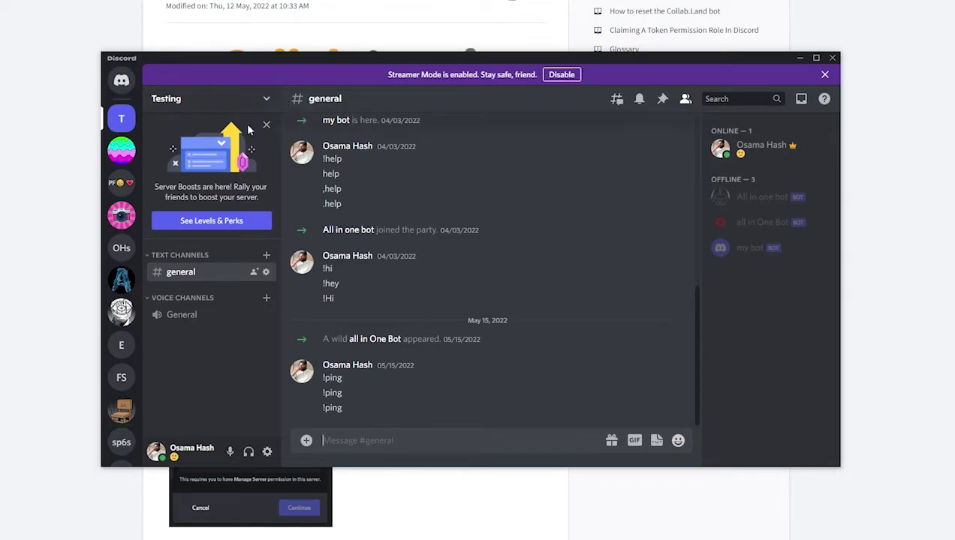
left_click(561, 75)
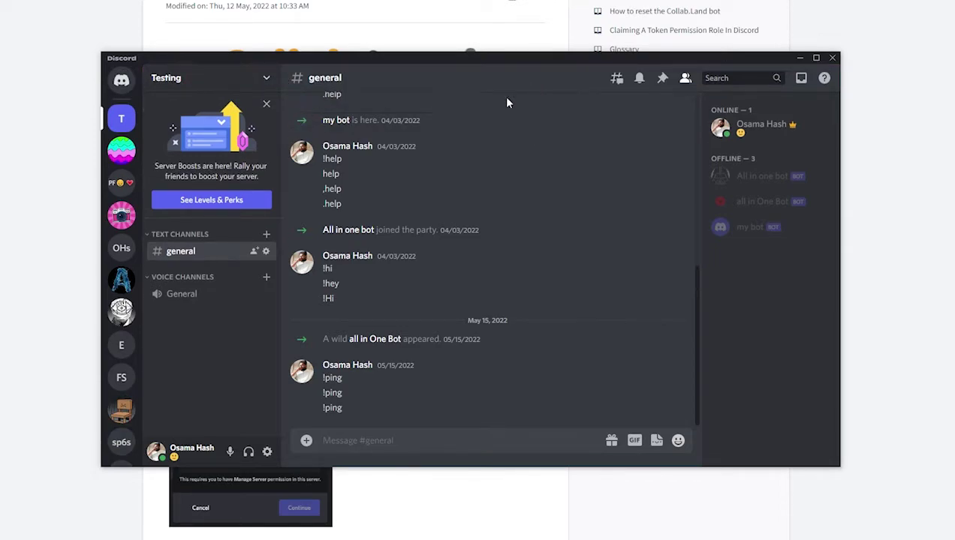
left_click(816, 57)
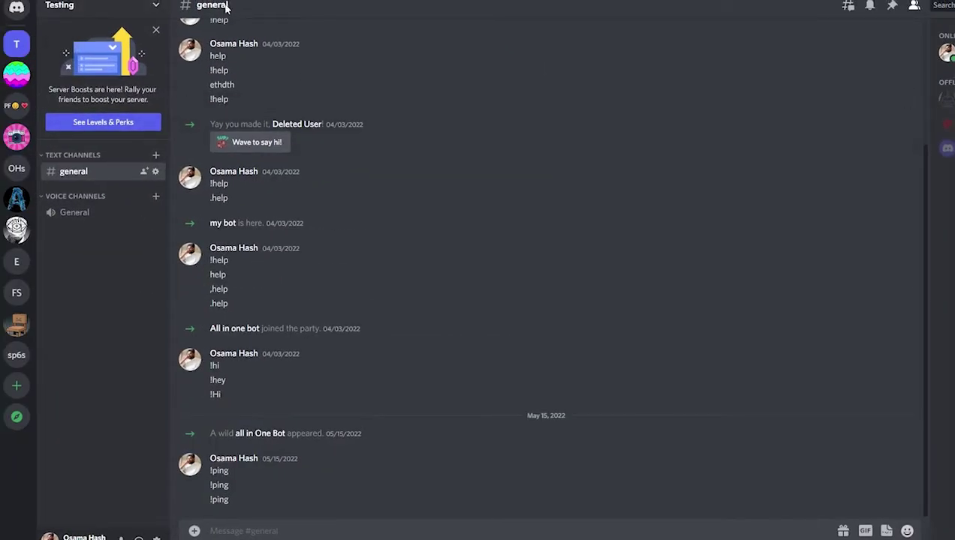
Open the Testing server's settings and go to its Roles page
left_click(155, 6)
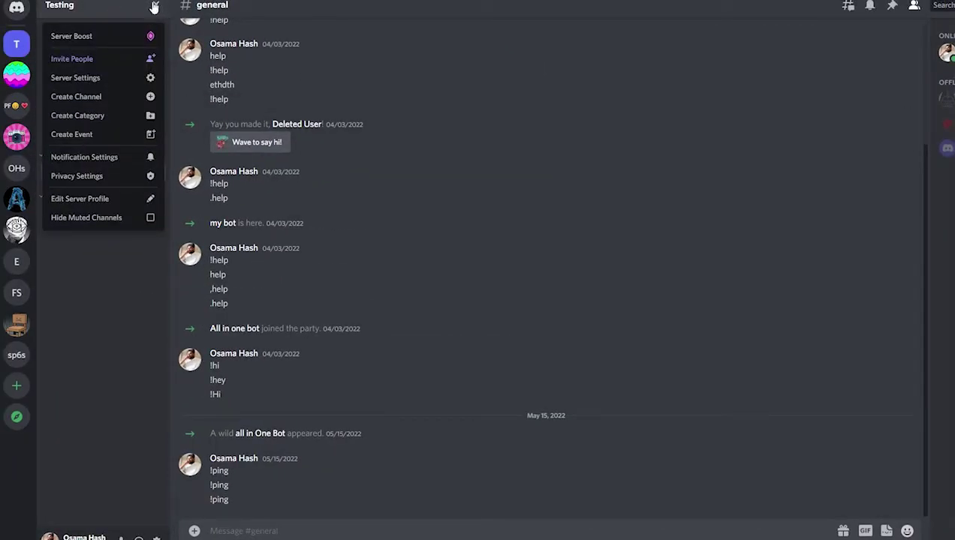
left_click(155, 6)
left_click(155, 7)
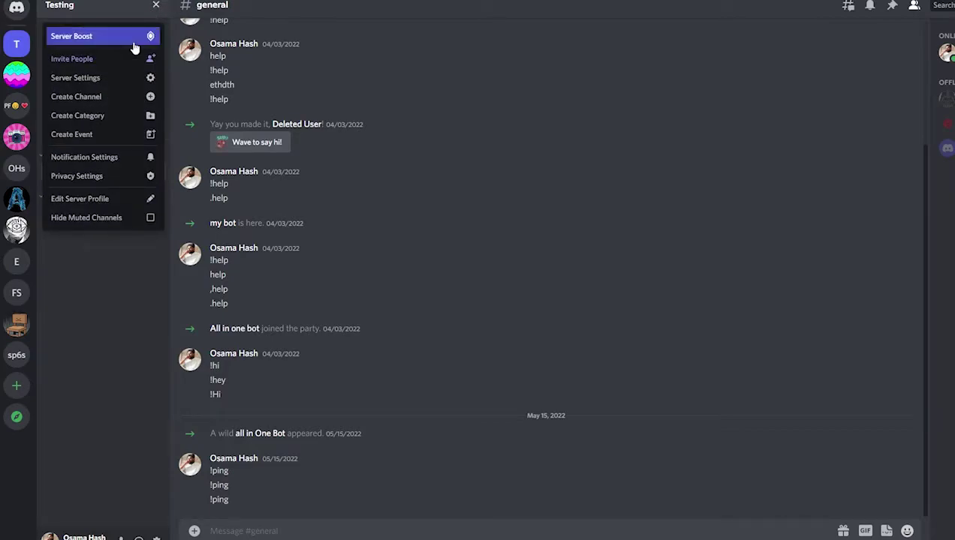
left_click(75, 78)
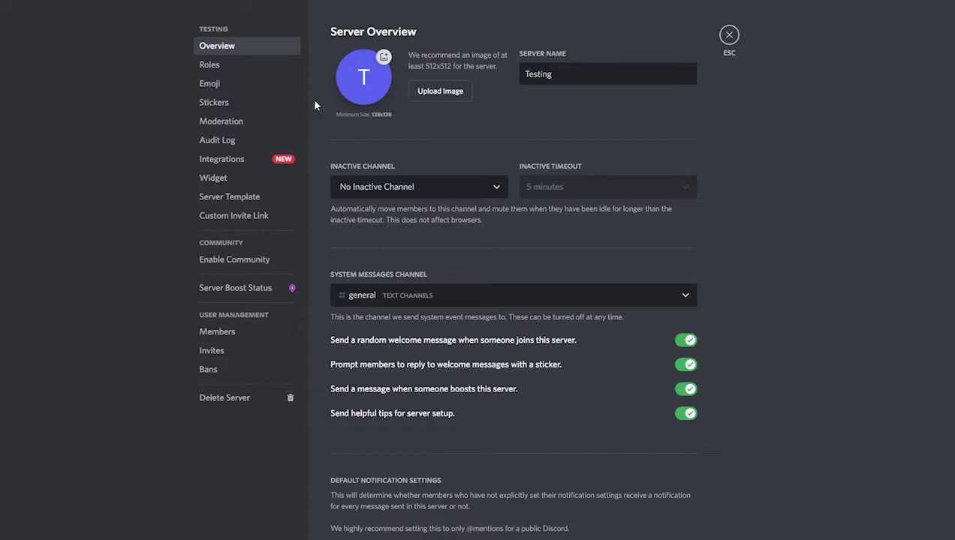
left_click(229, 70)
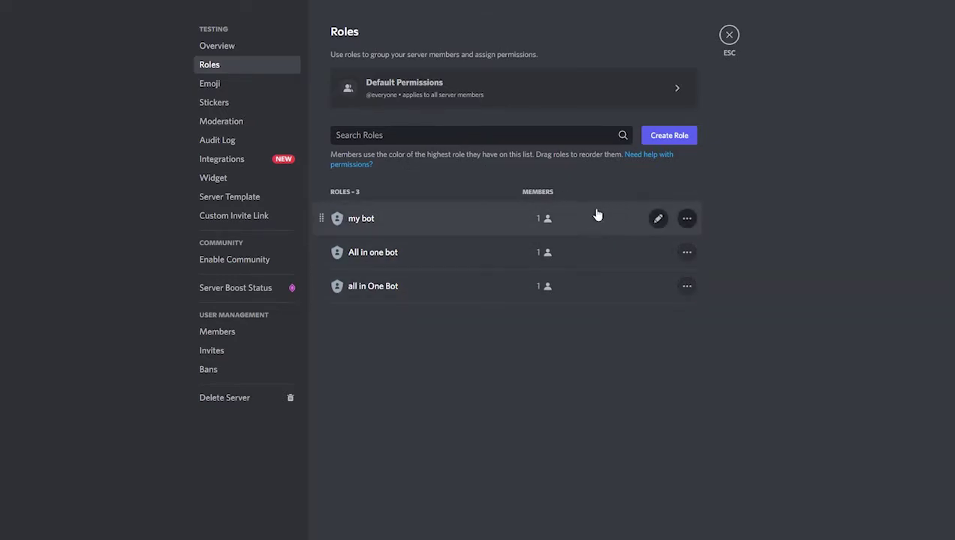
left_click(686, 287)
left_click(598, 307)
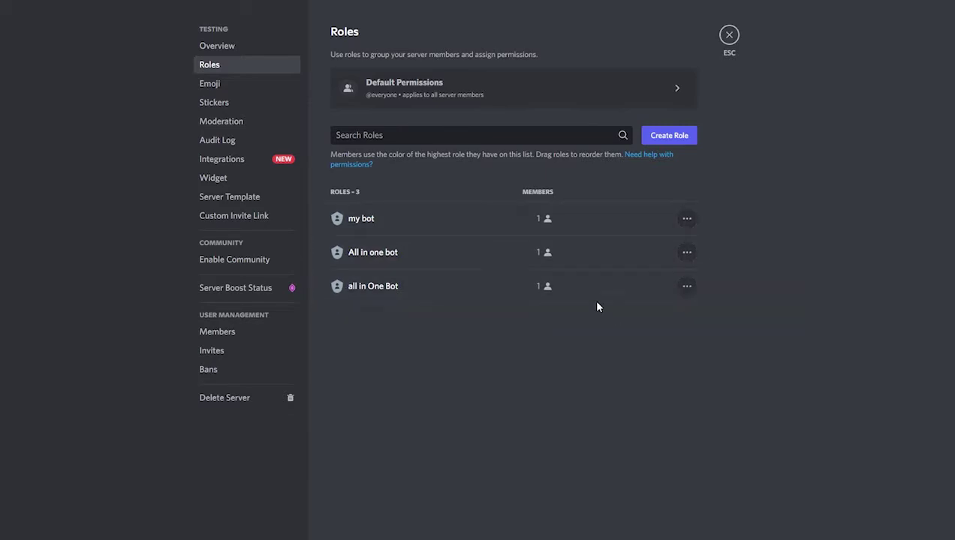
Create a new server role and name it "Collab land"
left_click(676, 136)
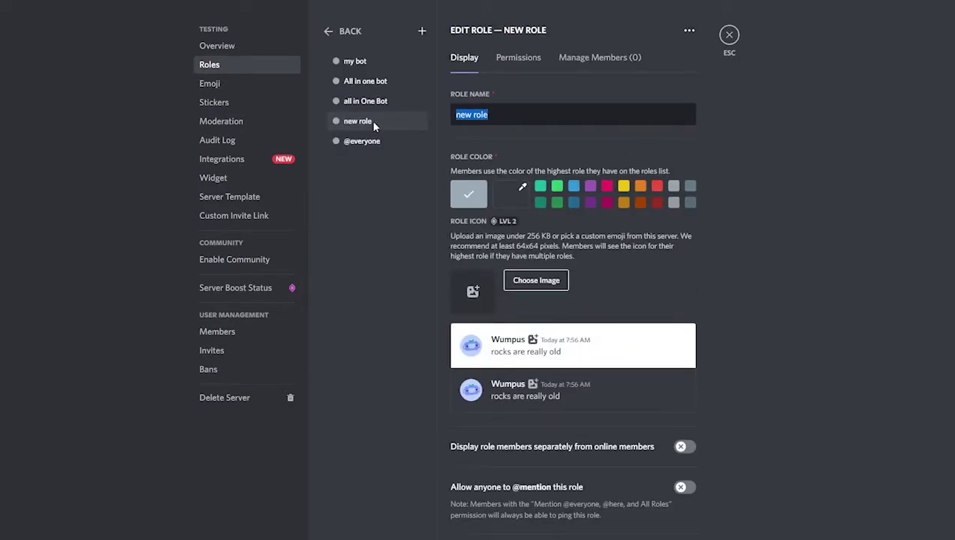
type("Colab land")
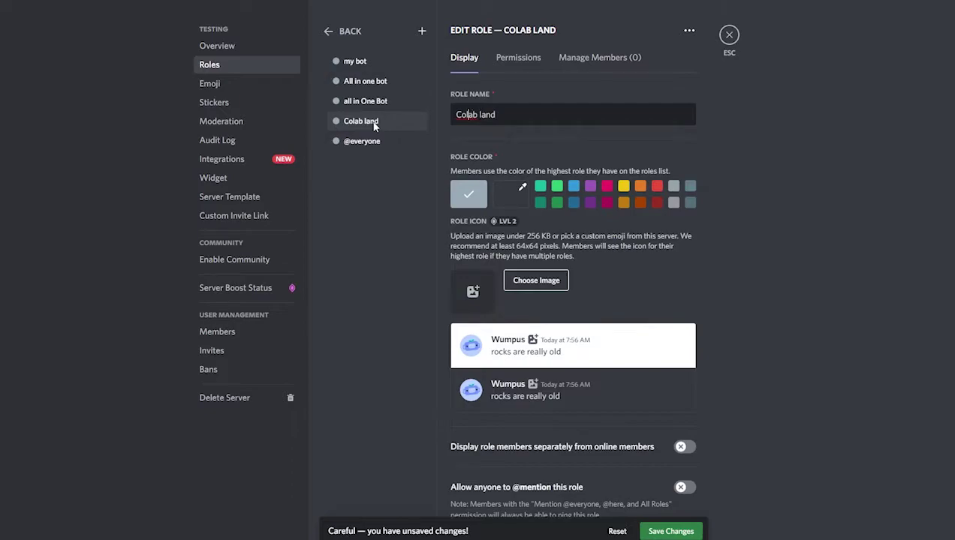
type("l")
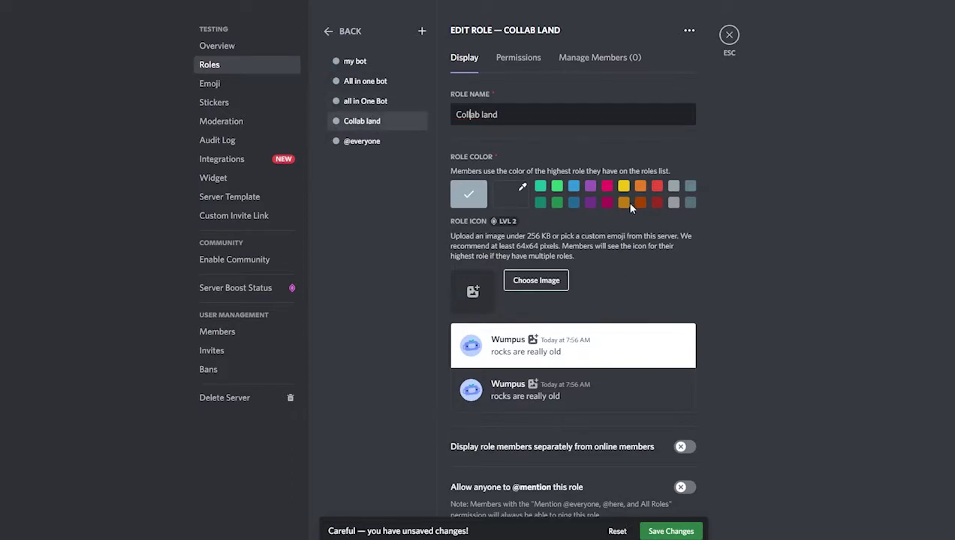
Give the Collab land role a custom red color and save the role changes
left_click(607, 189)
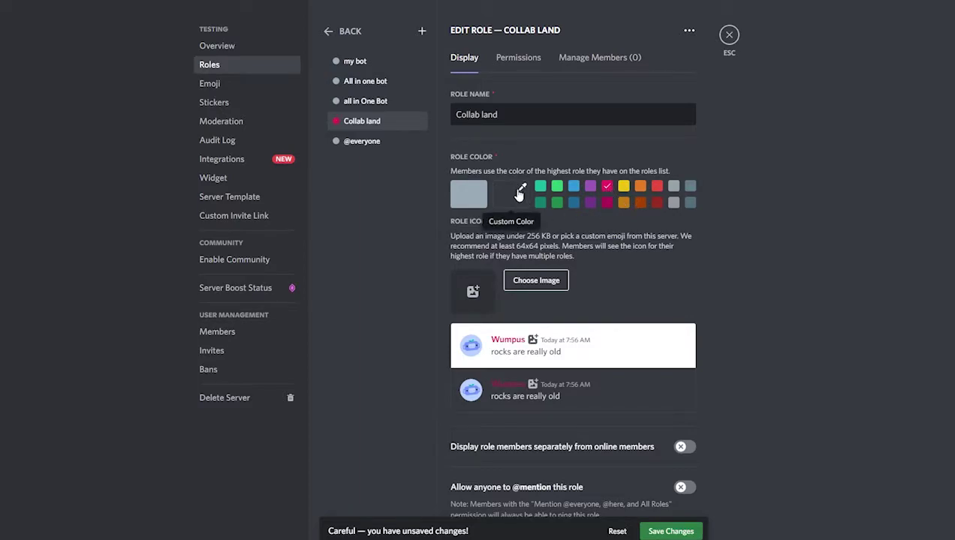
left_click(519, 197)
left_click(625, 236)
left_click(723, 285)
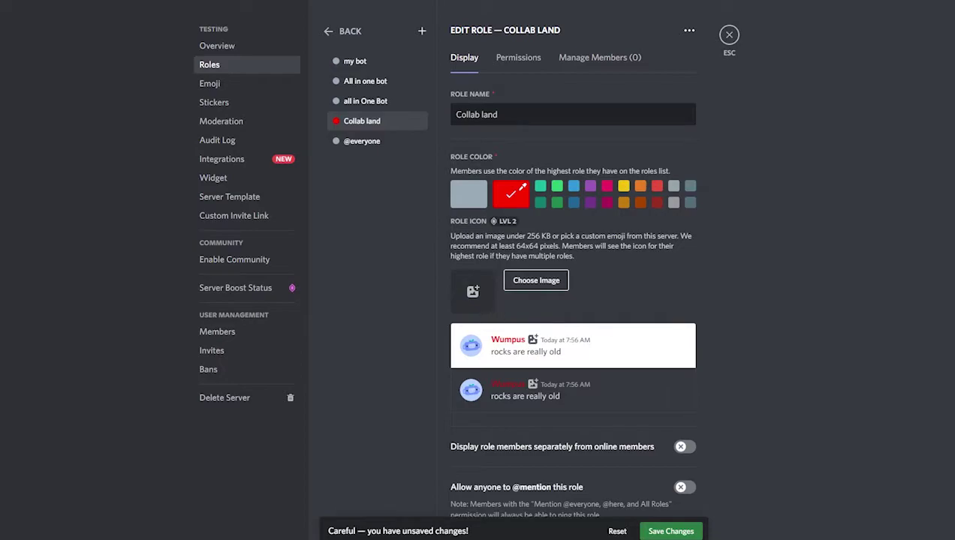
left_click(670, 532)
Look over the Collab land role's remaining display options and open its permissions
scroll(736, 484, "down", 3)
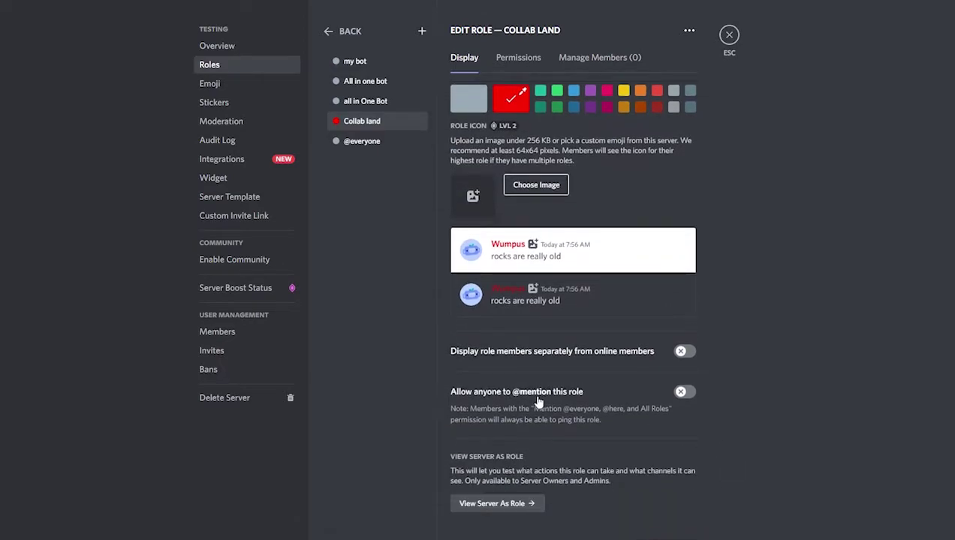
scroll(517, 401, "up", 1)
scroll(518, 397, "down", 1)
scroll(548, 409, "up", 2)
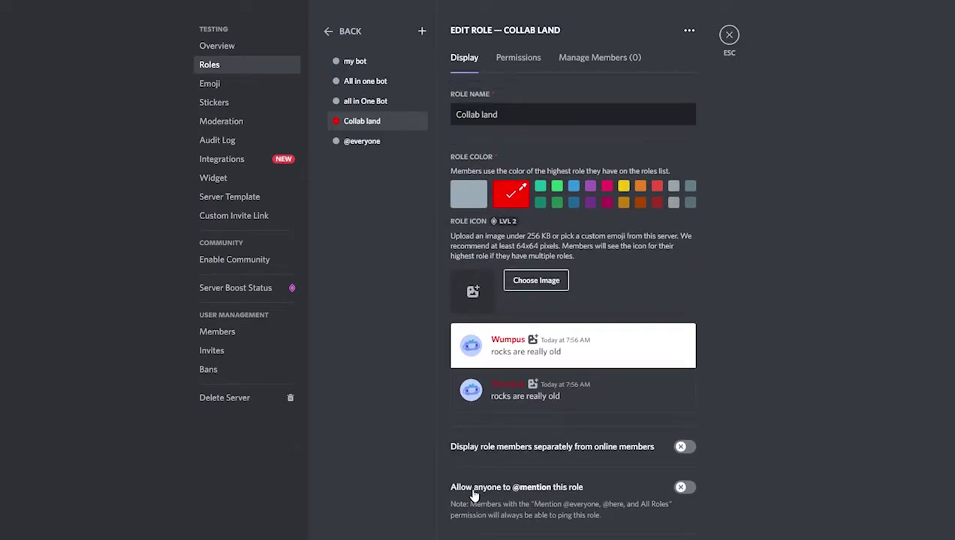
left_click(508, 60)
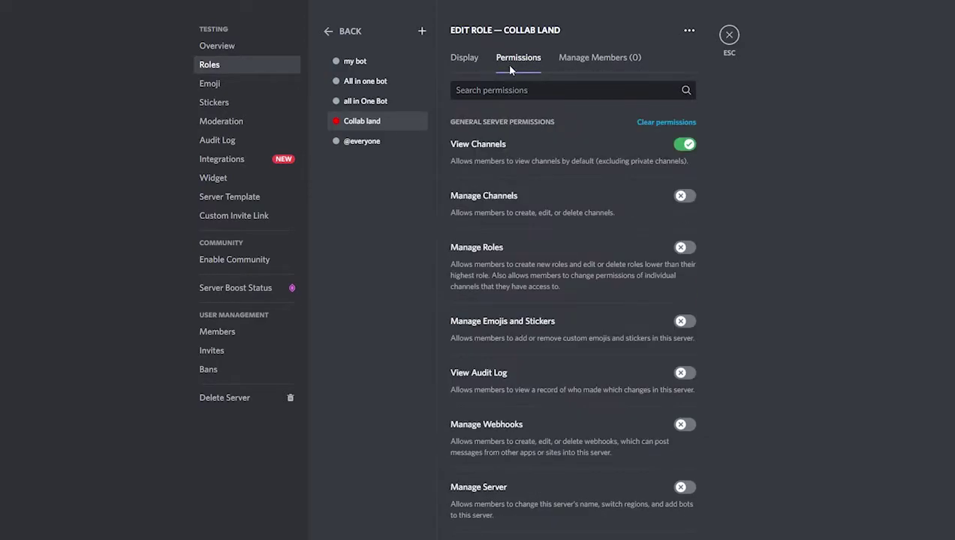
Examine the Collab land role's general server, membership and text channel permissions
scroll(691, 171, "down", 5)
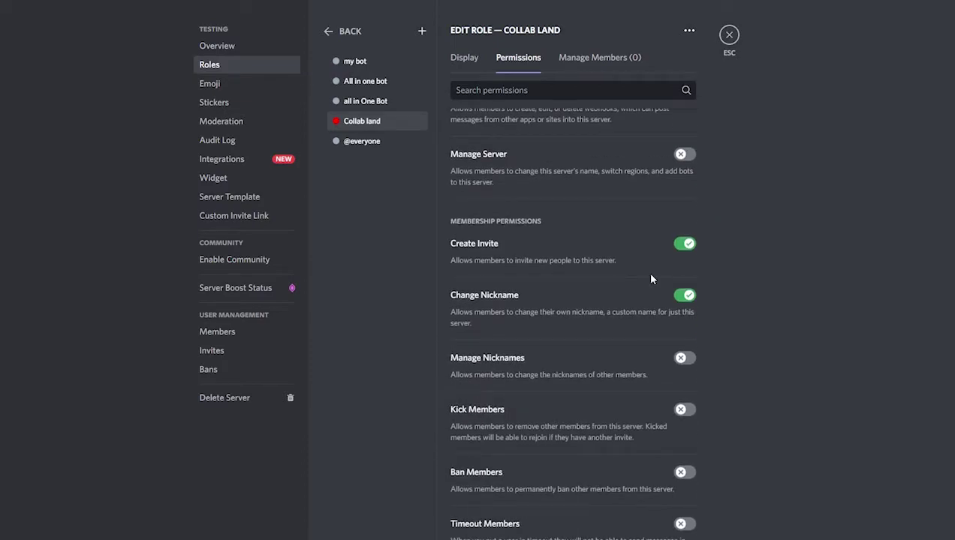
scroll(648, 276, "down", 3)
scroll(620, 259, "up", 4)
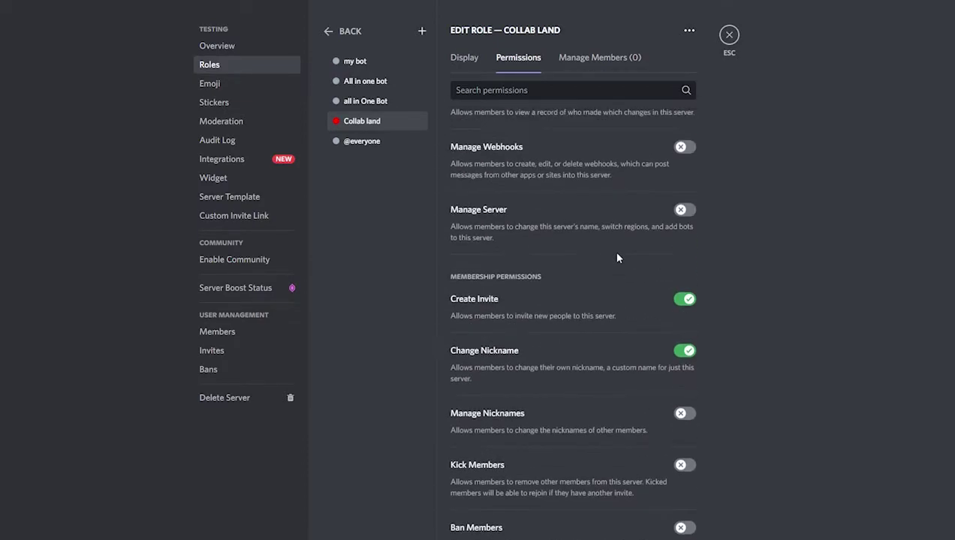
scroll(609, 250, "up", 3)
scroll(661, 180, "up", 1)
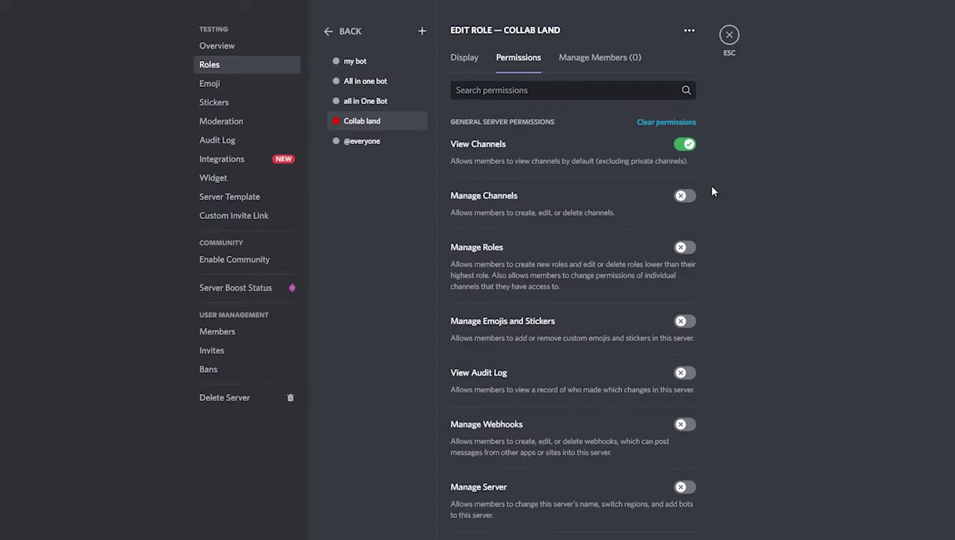
scroll(675, 353, "down", 4)
scroll(662, 403, "down", 3)
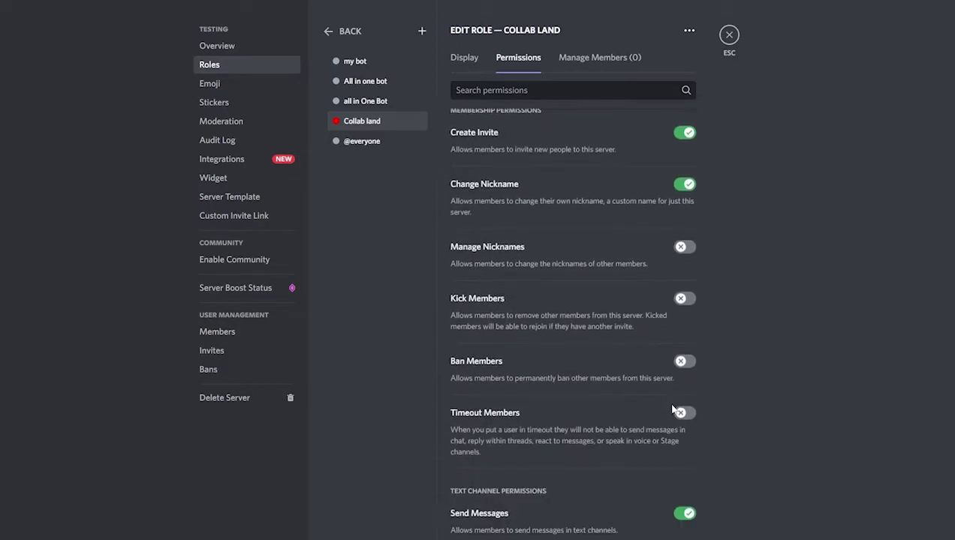
scroll(666, 399, "down", 3)
scroll(665, 399, "up", 8)
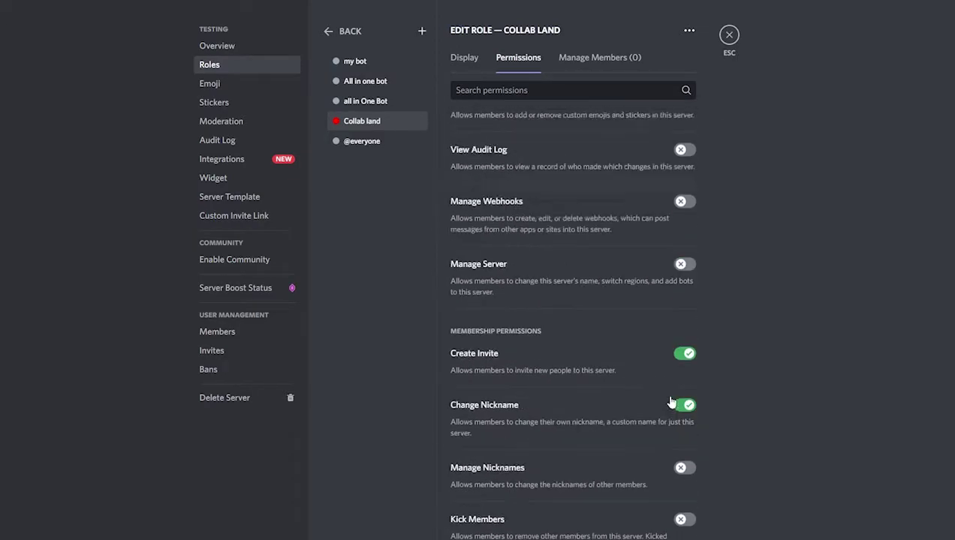
Check the Collab land role's member management, return to the roles overview and close the server settings
left_click(609, 60)
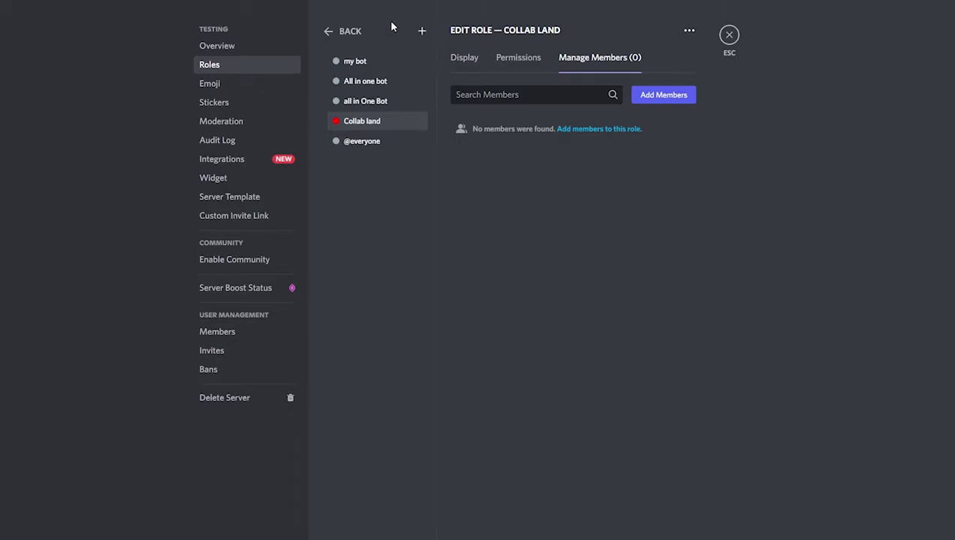
left_click(324, 30)
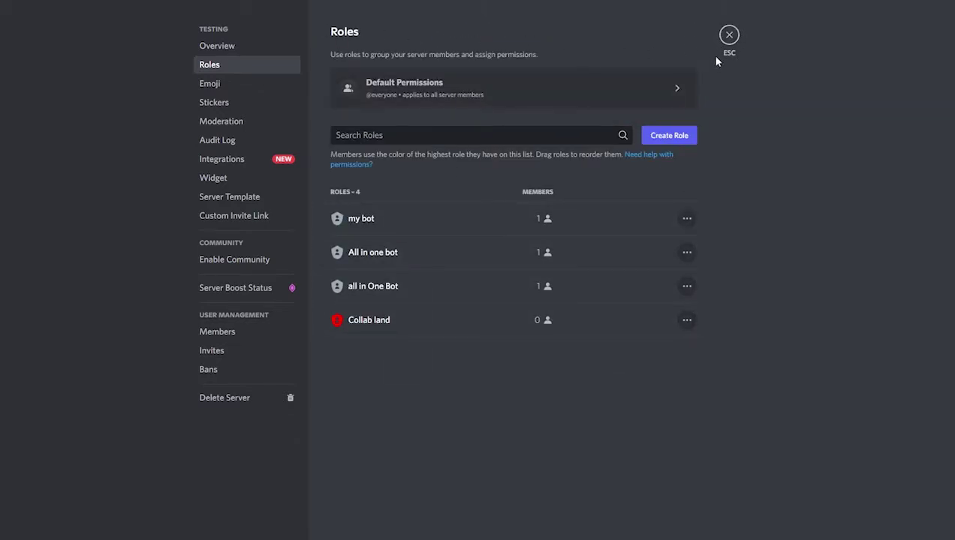
left_click(728, 35)
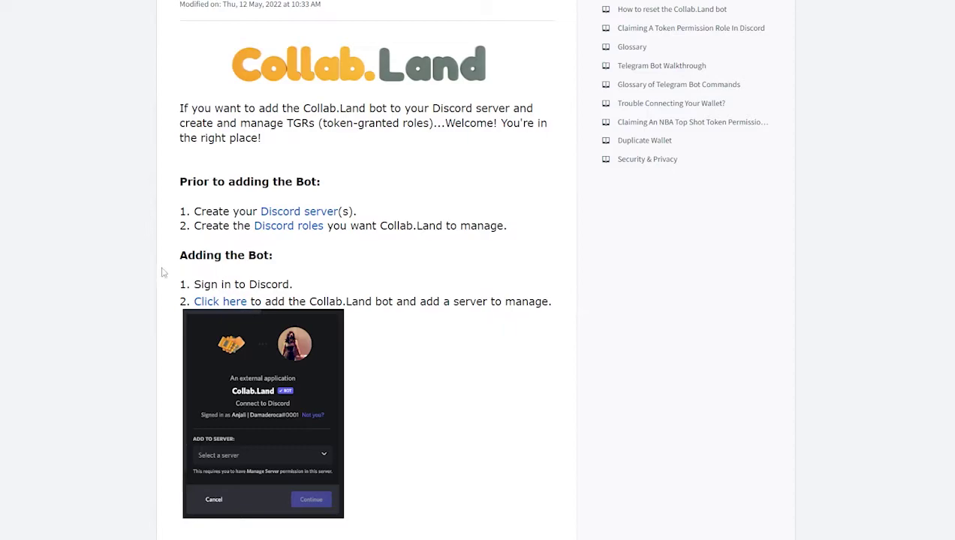
In the Collab.Land guide in the browser, read the Adding the Bot instructions on signing in and adding the bot to a server
scroll(161, 272, "down", 1)
left_click_drag(178, 199, 323, 197)
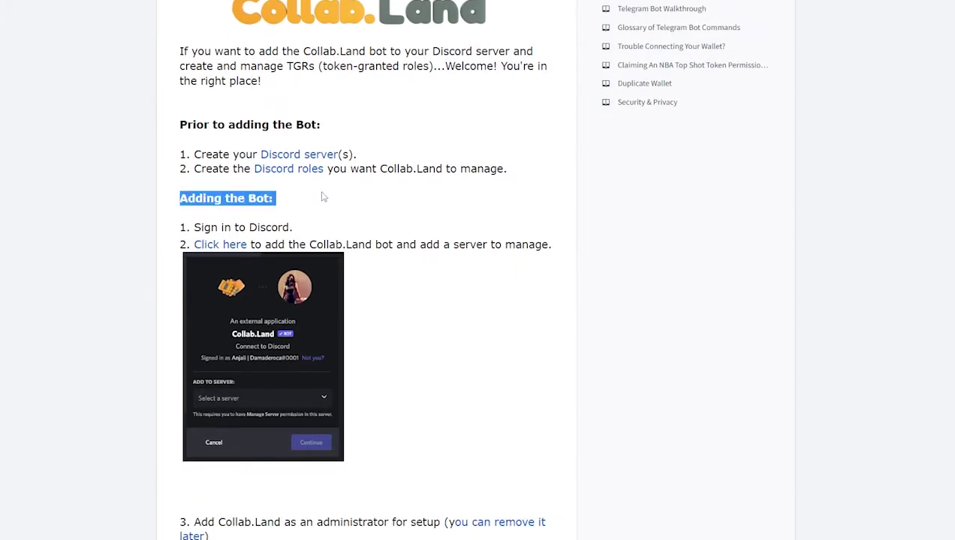
left_click(324, 196)
left_click_drag(194, 227, 353, 226)
left_click(353, 226)
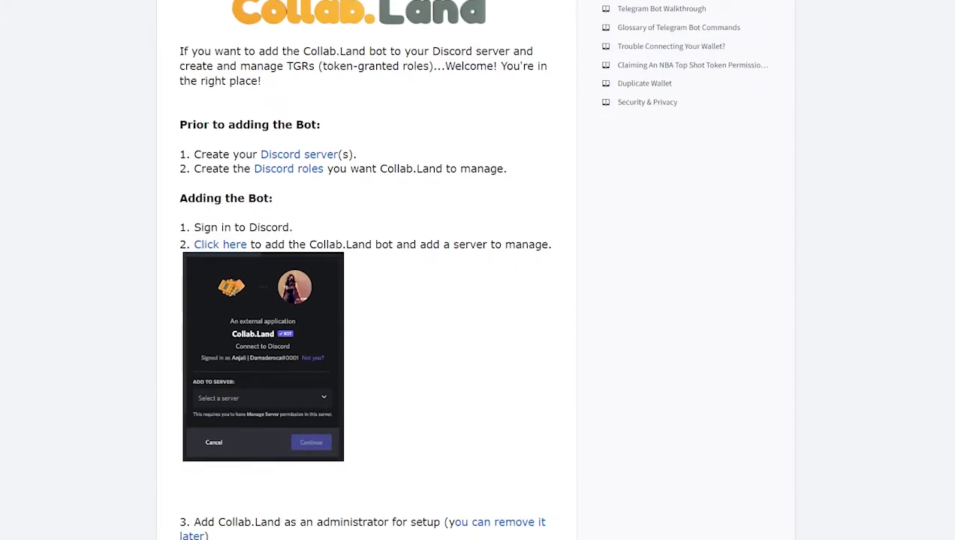
scroll(398, 274, "down", 2)
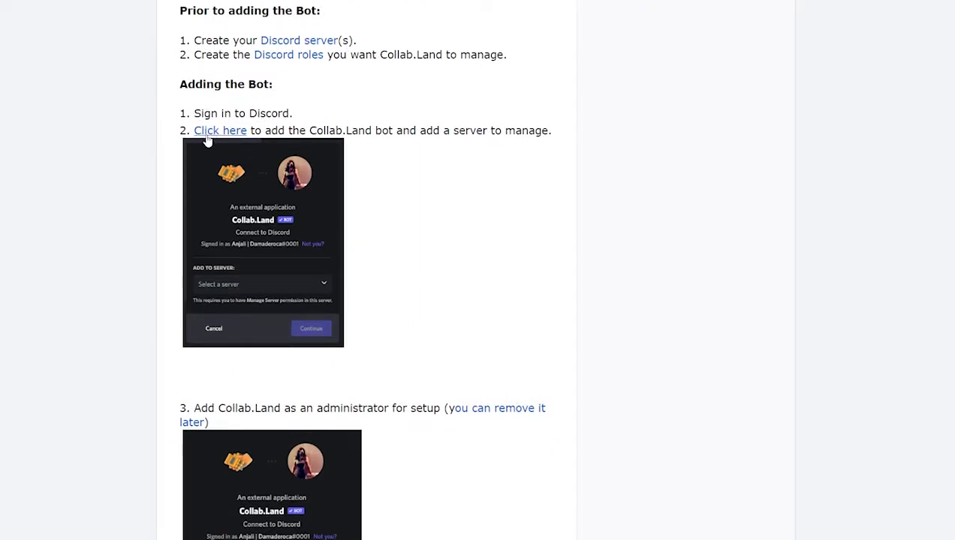
left_click_drag(254, 130, 508, 135)
left_click(508, 135)
scroll(603, 177, "down", 3)
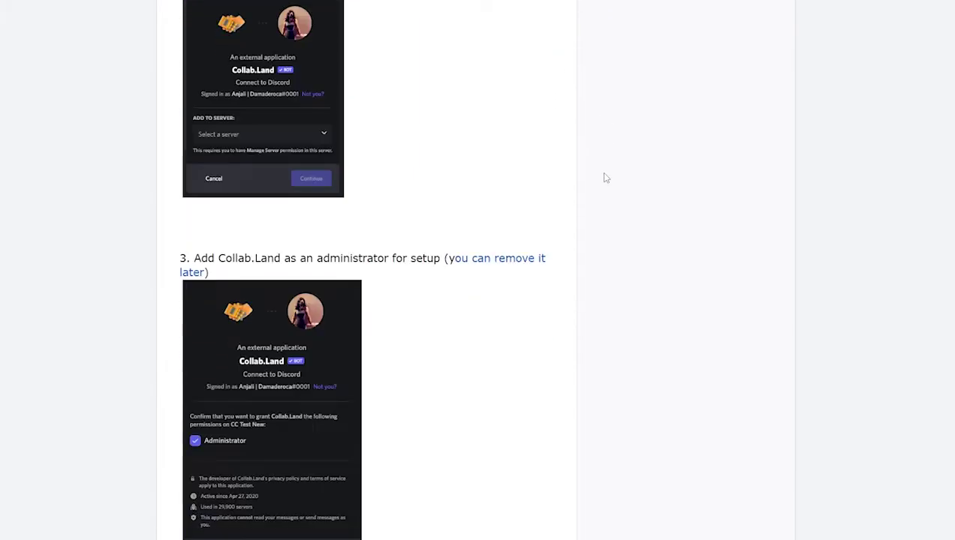
Read the guide's instructions on granting administrator access and on the collabland-config and collabland-join channels
left_click_drag(194, 180, 440, 182)
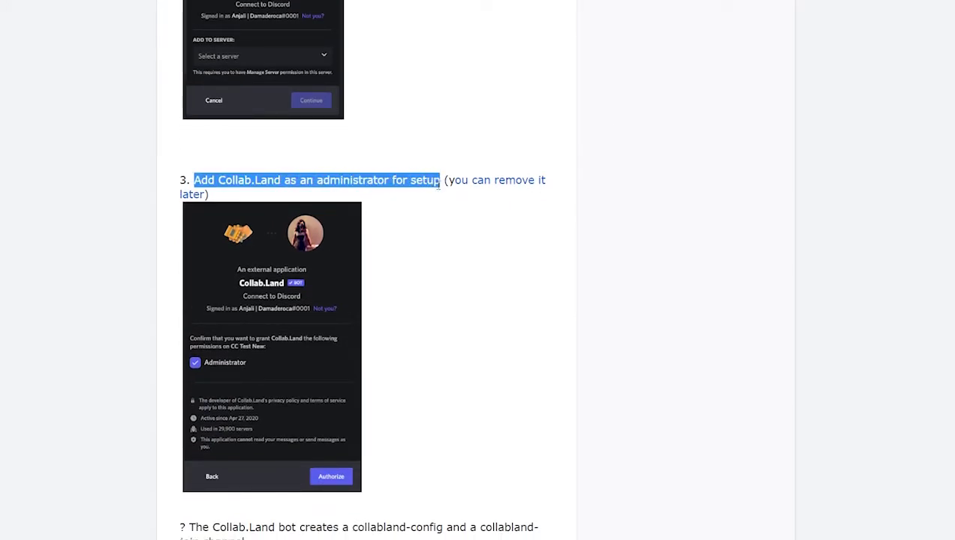
left_click(593, 241)
scroll(593, 241, "down", 3)
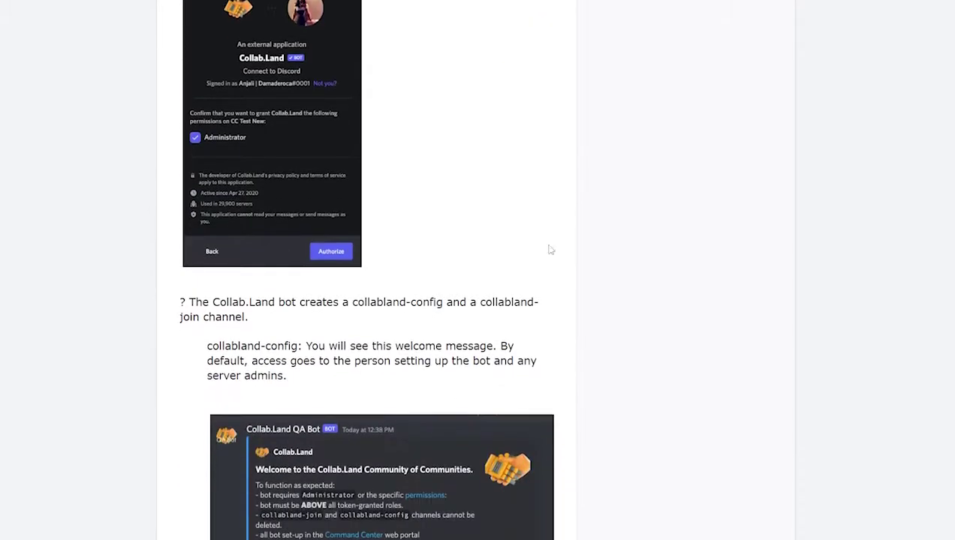
scroll(232, 297, "down", 2)
scroll(322, 285, "down", 6)
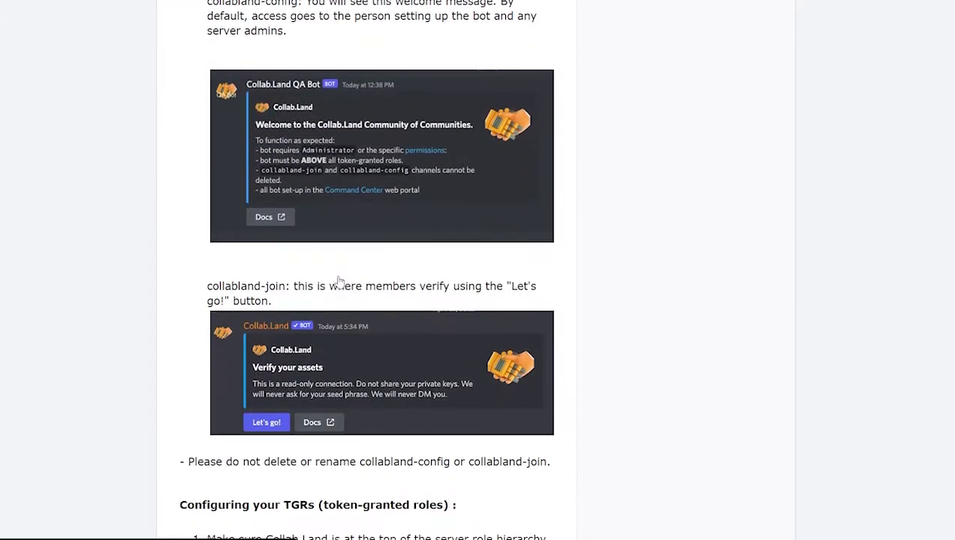
Open the guide's link for adding the Collab.Land bot and log in to Discord with the prefilled account credentials
scroll(322, 292, "up", 15)
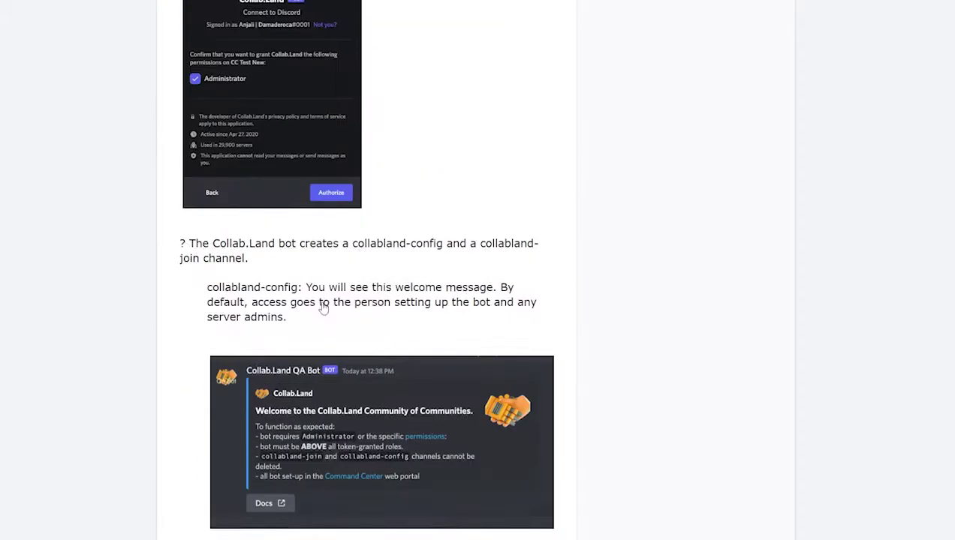
scroll(225, 278, "down", 3)
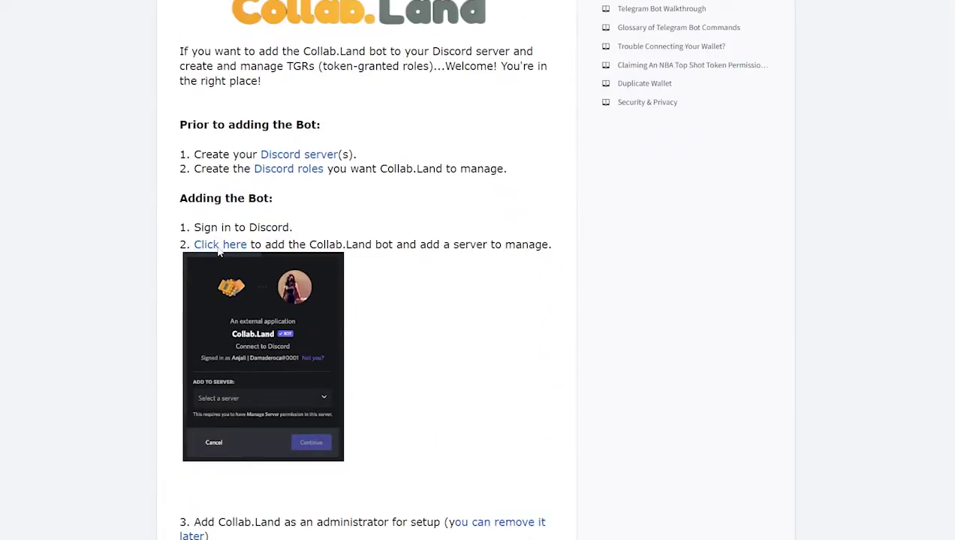
left_click(205, 246)
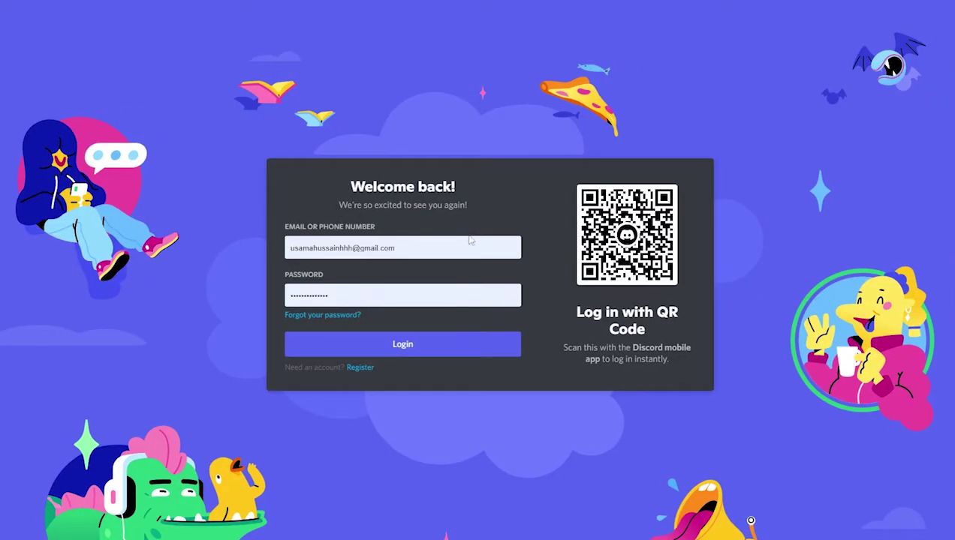
left_click(432, 353)
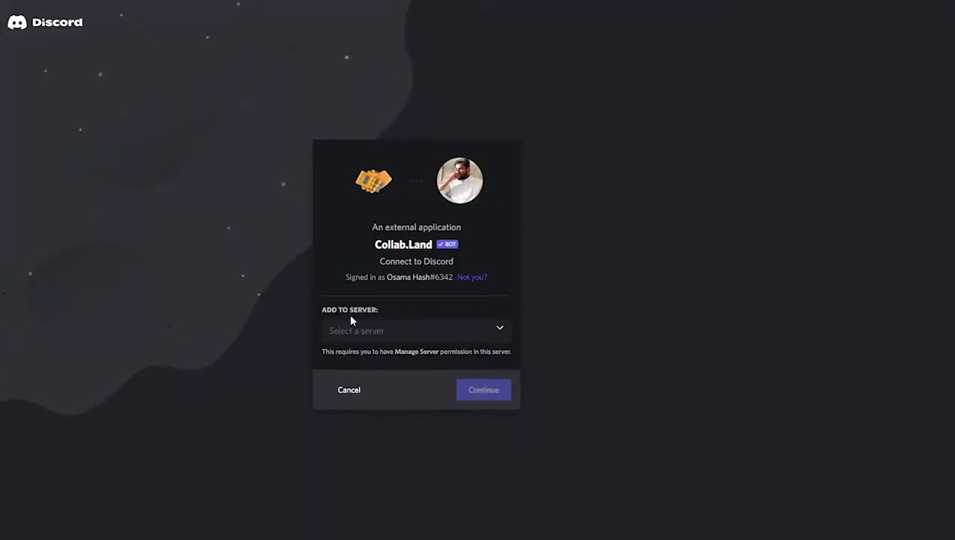
Choose Testing as the server for the Collab.Land bot and authorize it with the Administrator permission
left_click(416, 331)
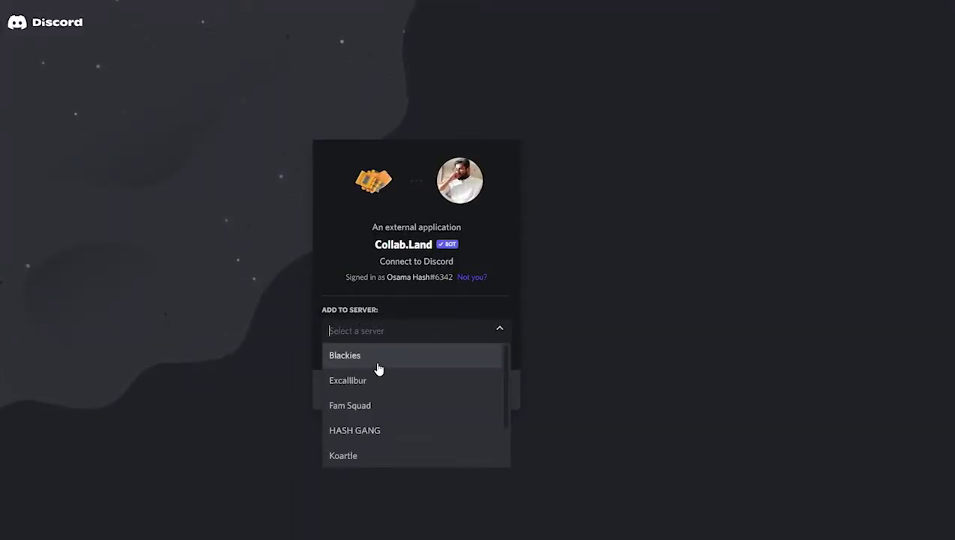
scroll(379, 375, "down", 1)
scroll(385, 380, "up", 1)
scroll(384, 383, "down", 1)
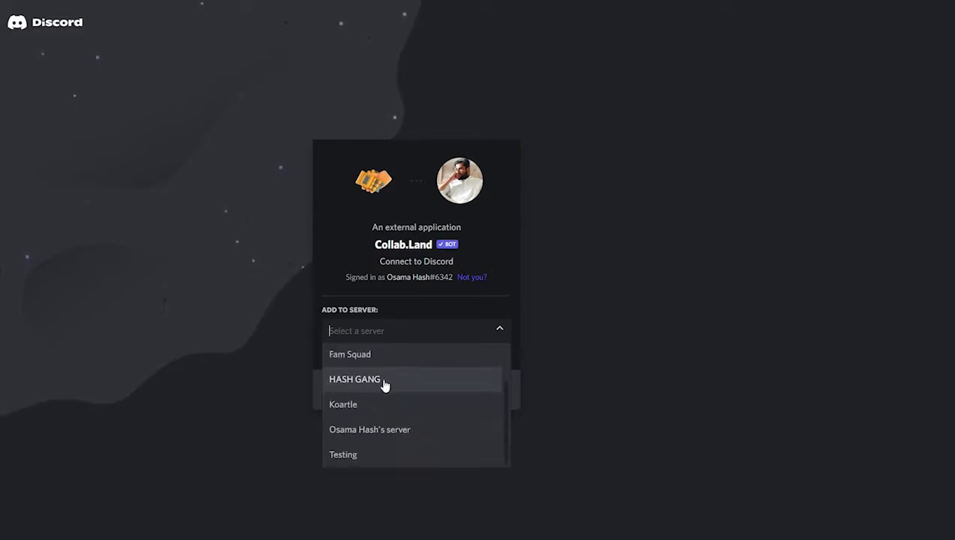
left_click(352, 459)
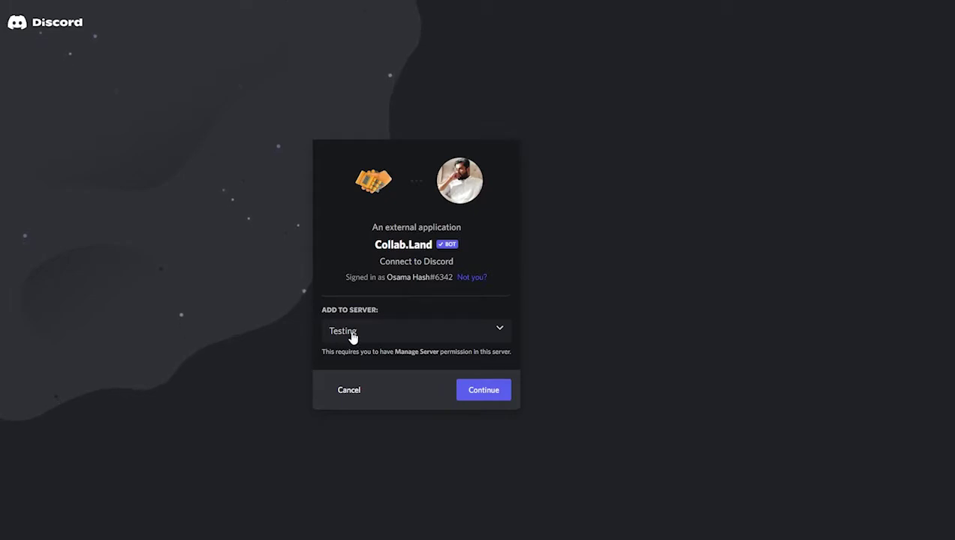
left_click(488, 395)
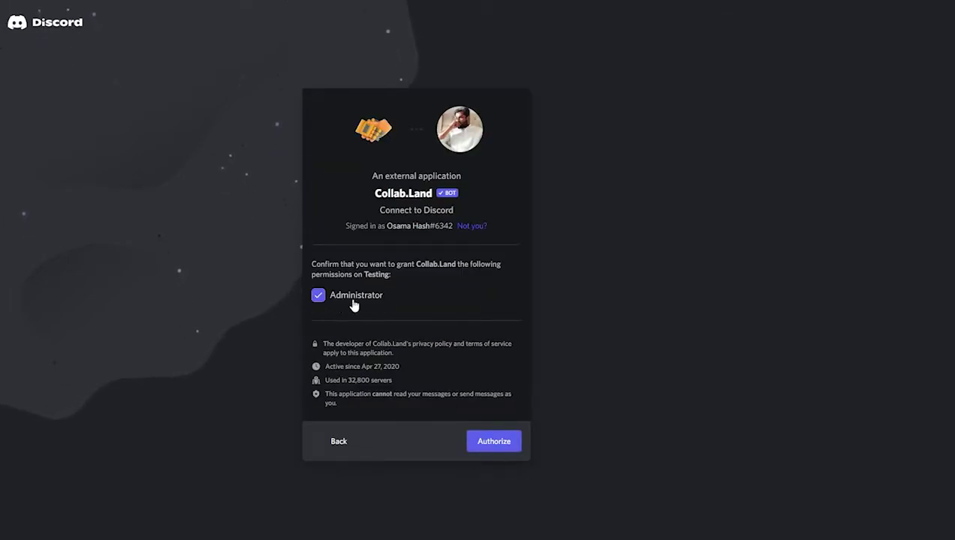
left_click(495, 443)
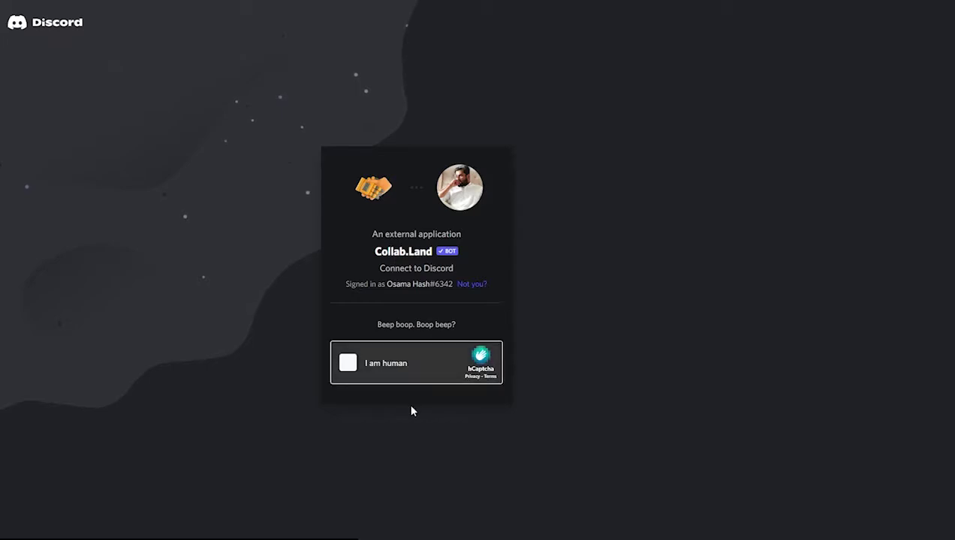
Complete the human verification by selecting every boat image in both rounds and submitting the answers
left_click(354, 367)
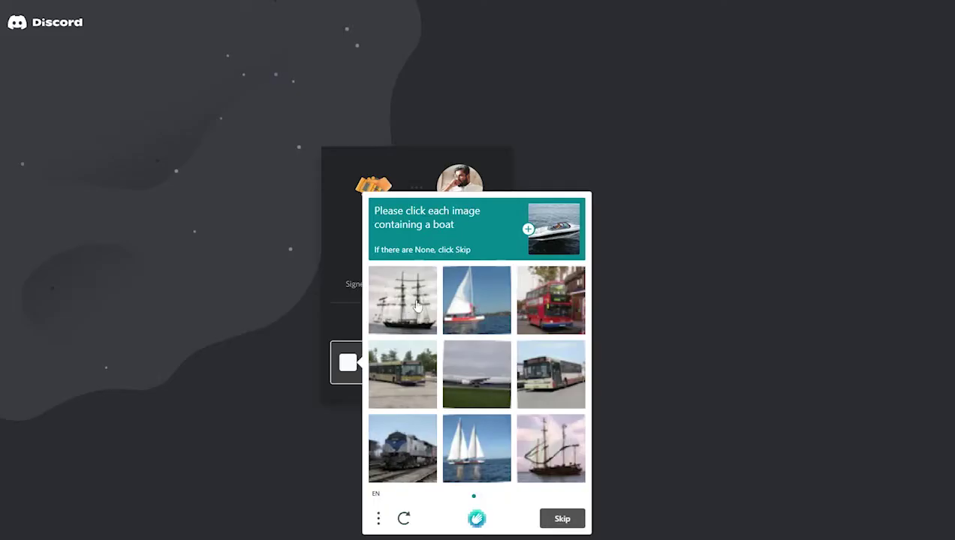
left_click(432, 304)
left_click(454, 303)
left_click(479, 421)
left_click(551, 451)
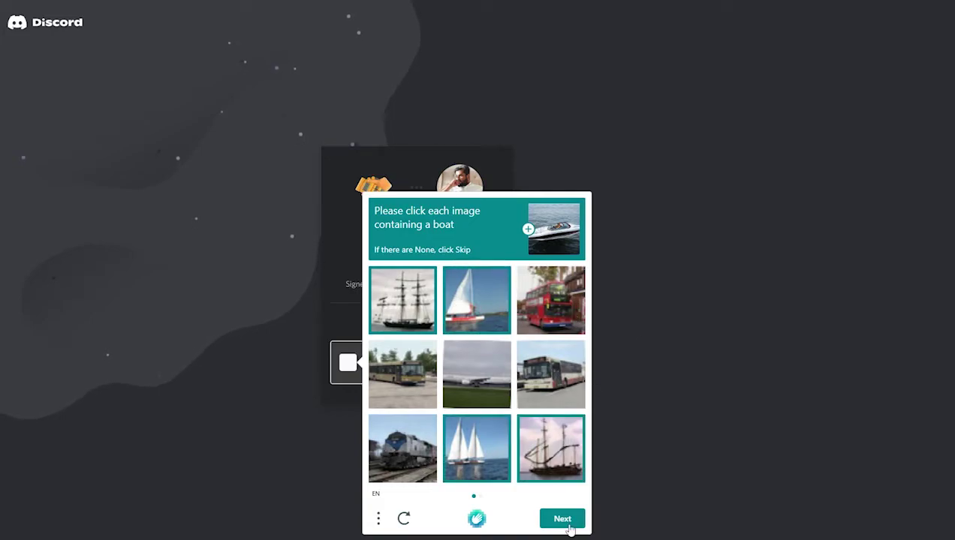
left_click(565, 519)
left_click(403, 391)
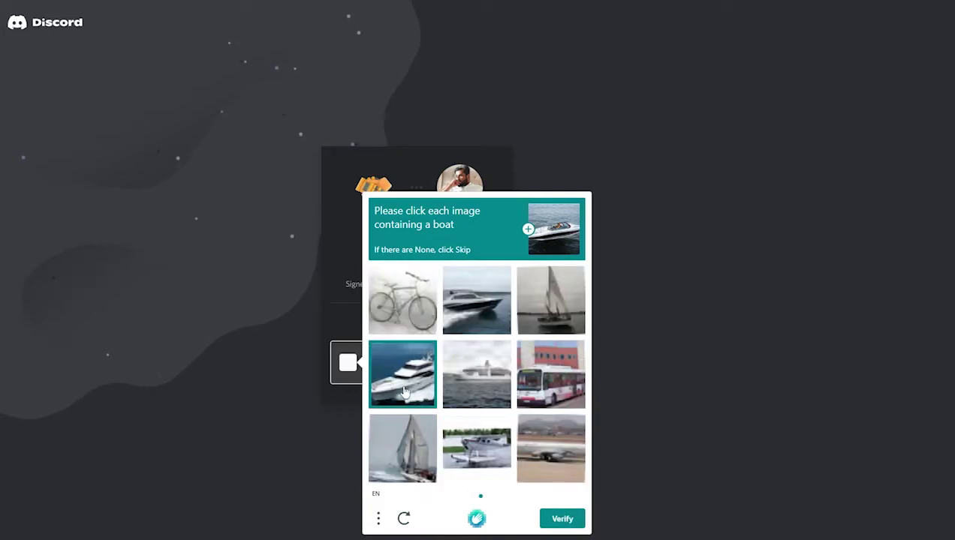
left_click(477, 374)
left_click(402, 448)
left_click(550, 301)
left_click(477, 300)
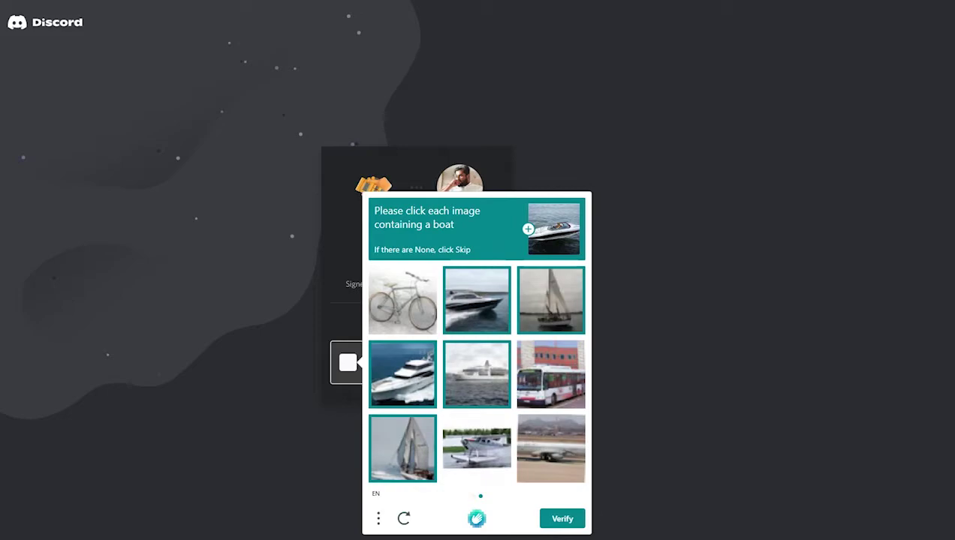
left_click(561, 519)
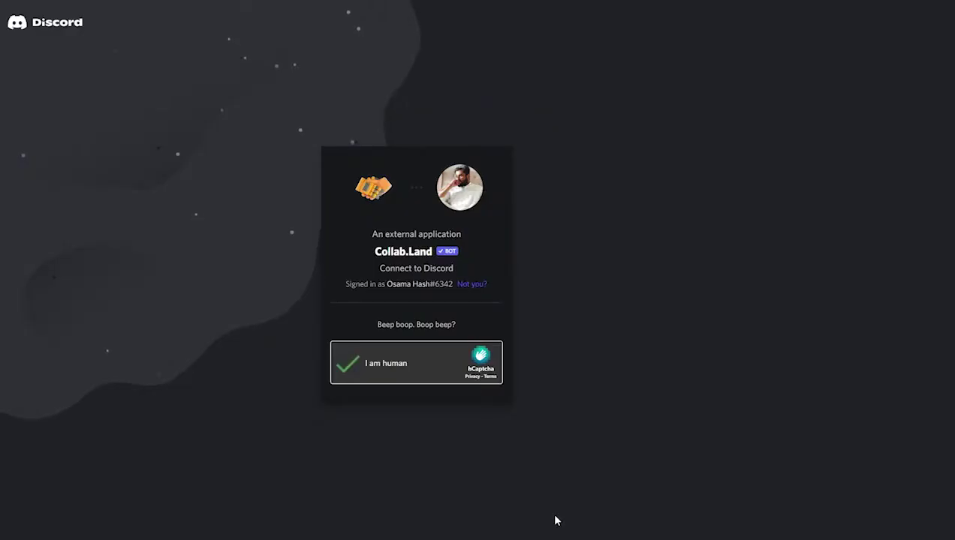
Switch to the Discord app, open the Testing server's collabland-join channel and start the Collab.Land asset verification
key("alt+Tab")
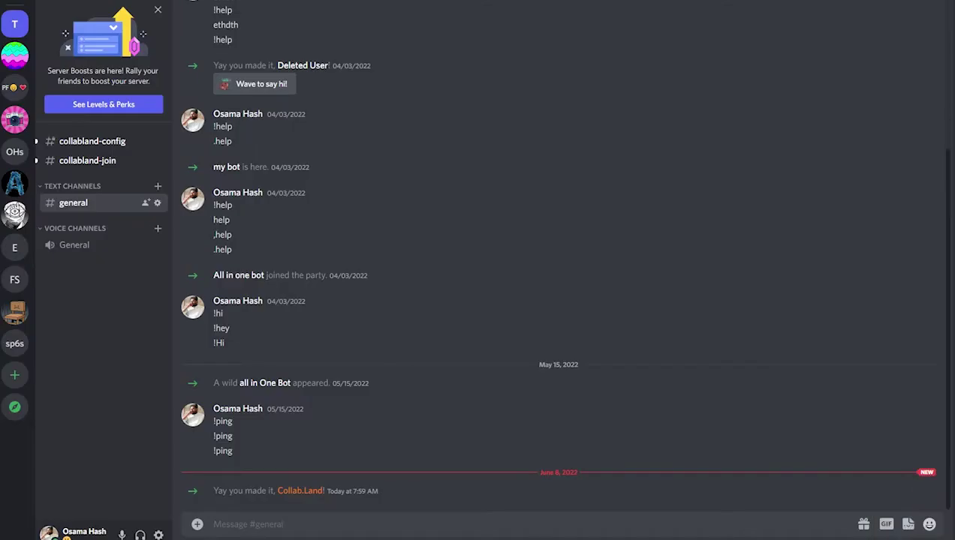
left_click(85, 162)
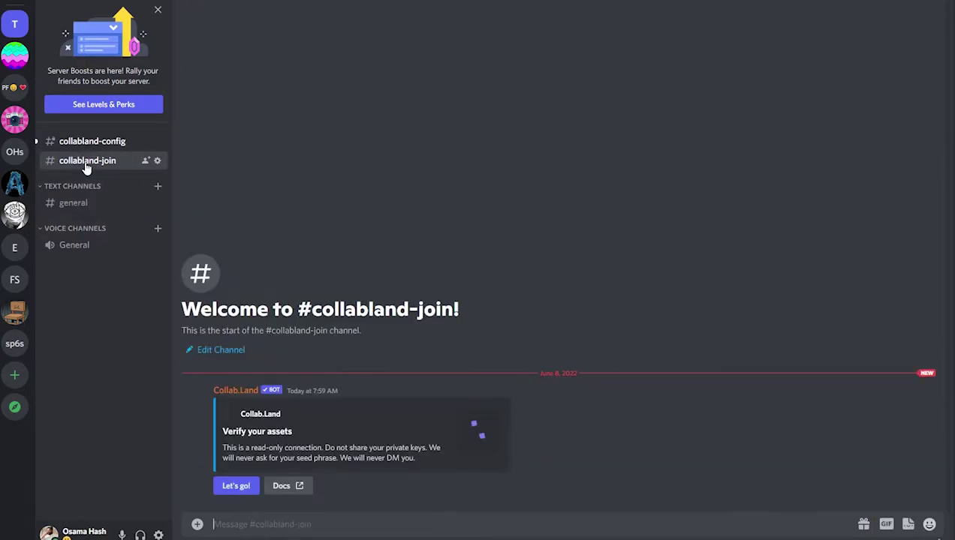
left_click(240, 489)
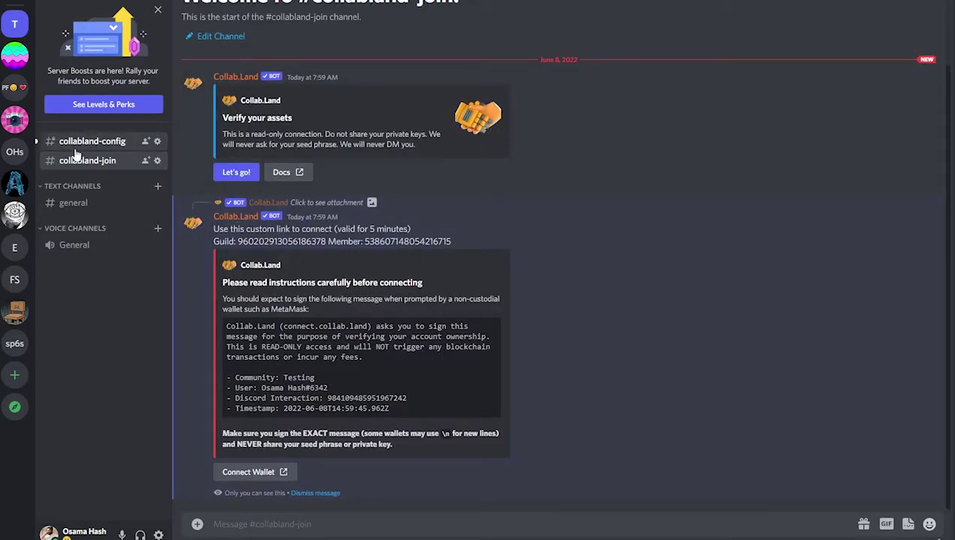
Open the collabland-config channel and read the bot requirements in the Collab.Land welcome message
left_click(97, 142)
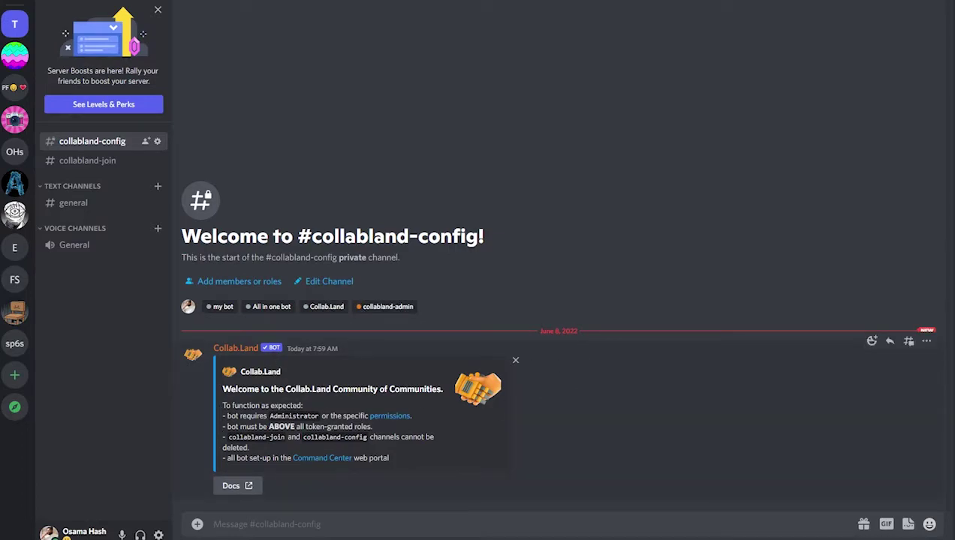
left_click_drag(227, 415, 318, 415)
left_click(346, 415)
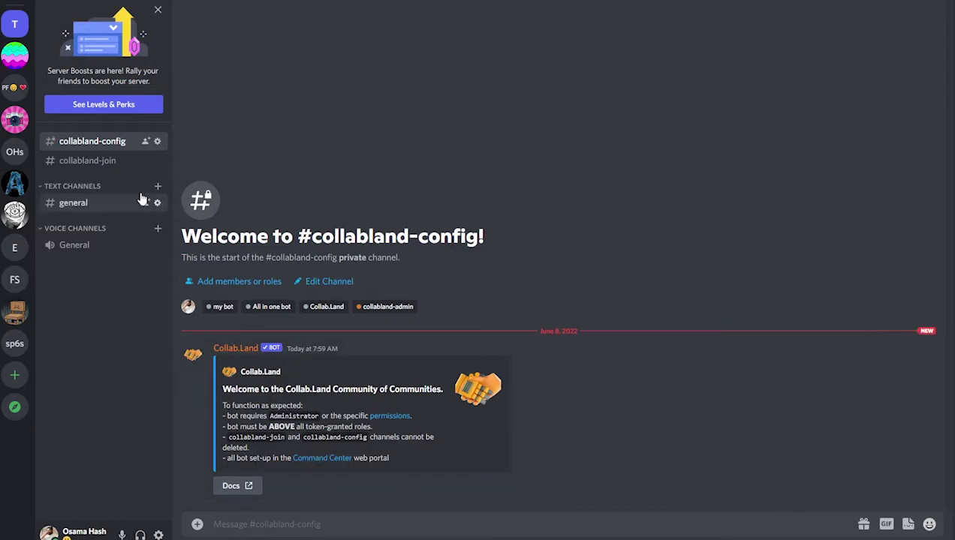
Return to the collabland-join channel and follow the bot's Connect Wallet link to the Collab.Land website, accepting the external link warning
left_click(87, 161)
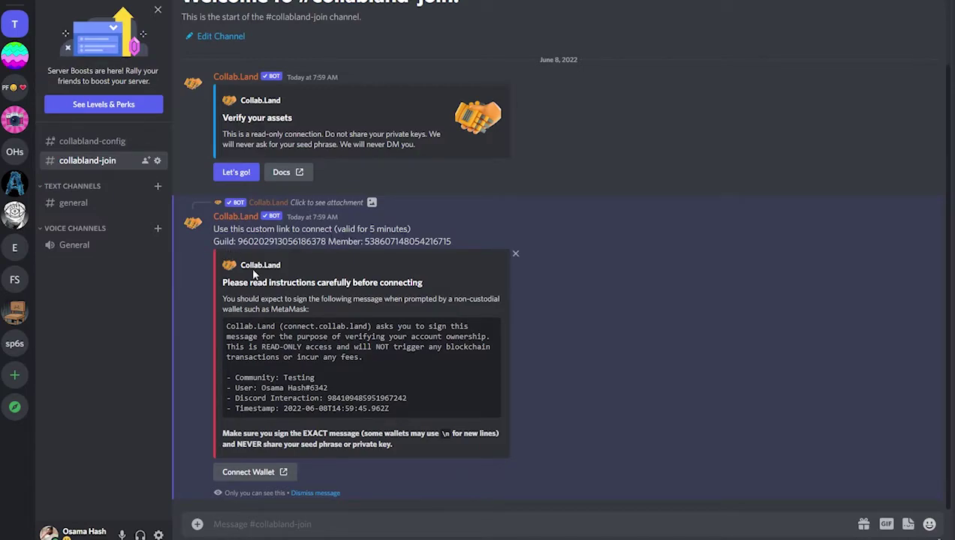
left_click(276, 477)
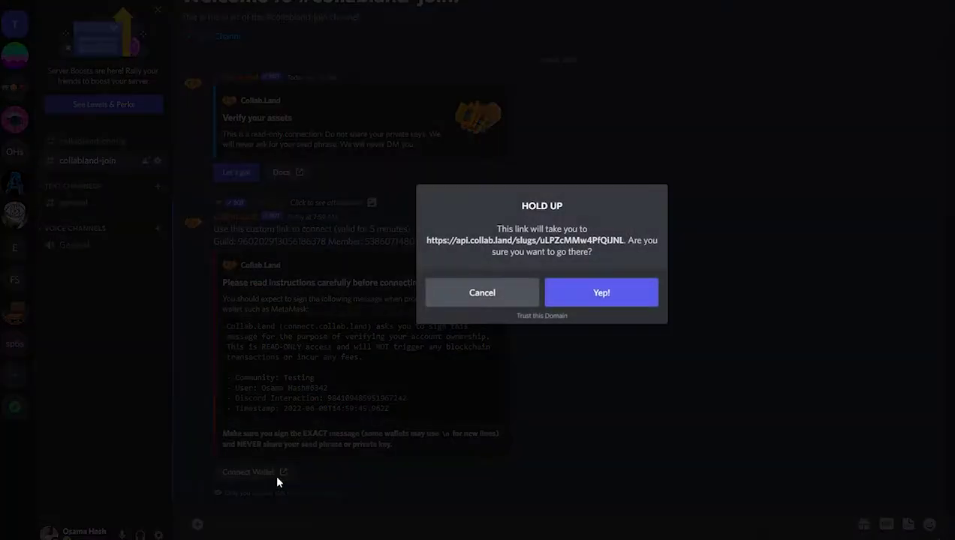
left_click(600, 308)
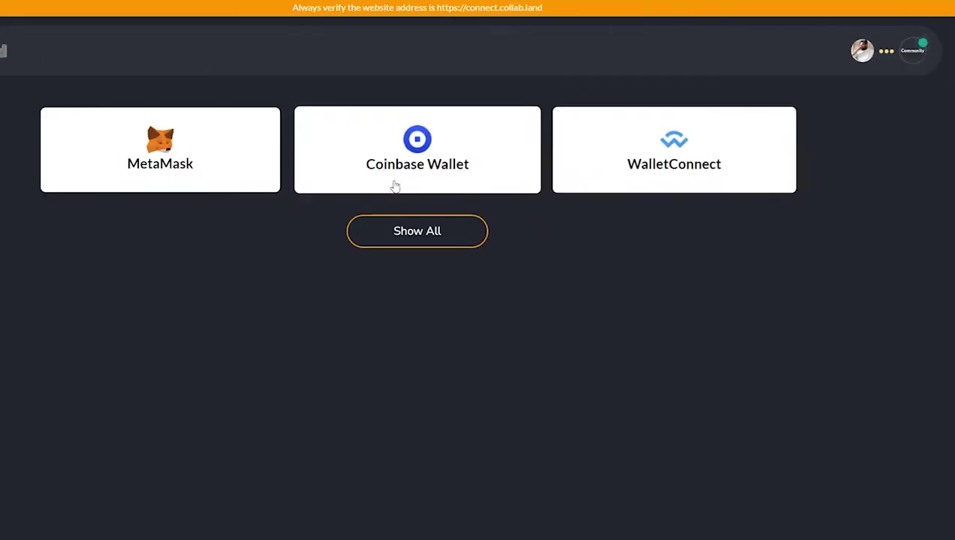
Connect MetaMask's Account 1 to Collab.Land and sign the wallet verification message
left_click(122, 170)
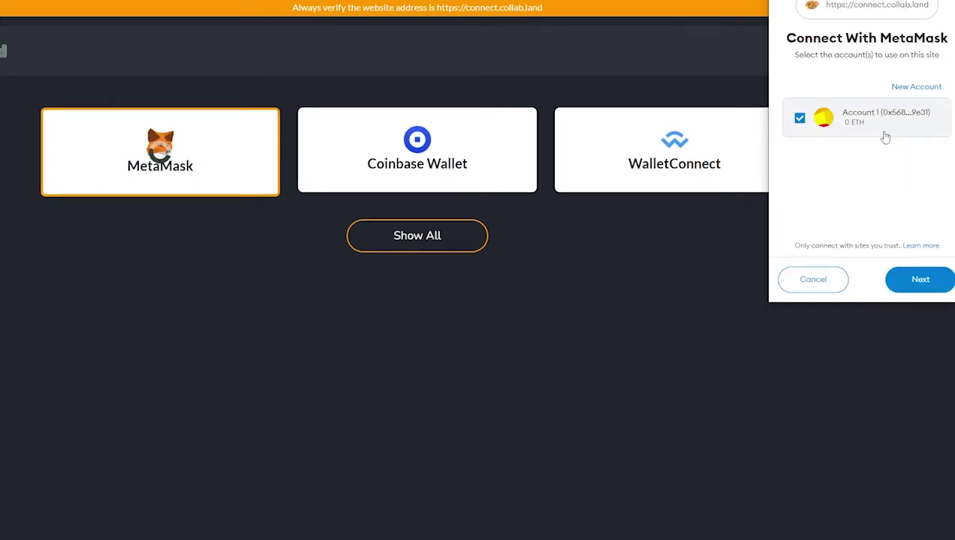
left_click(923, 288)
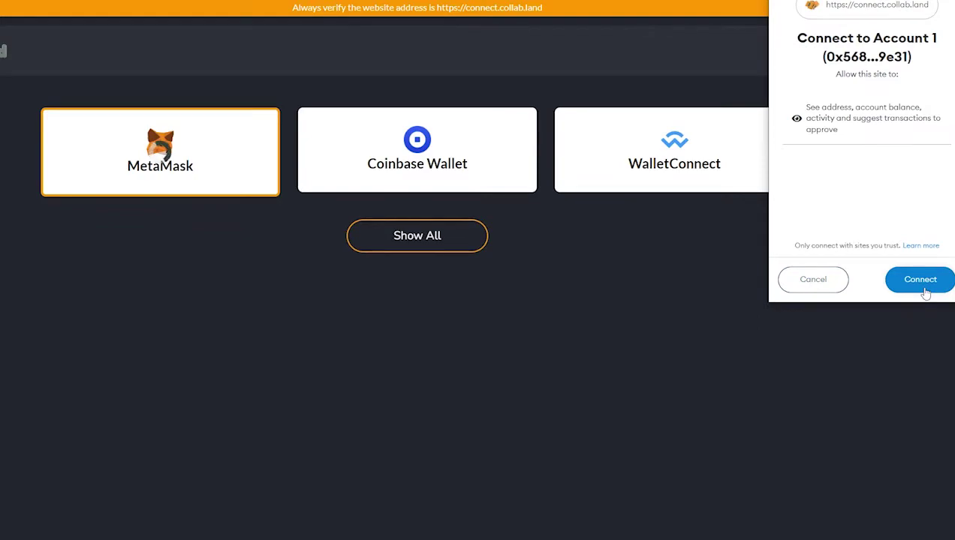
left_click(925, 290)
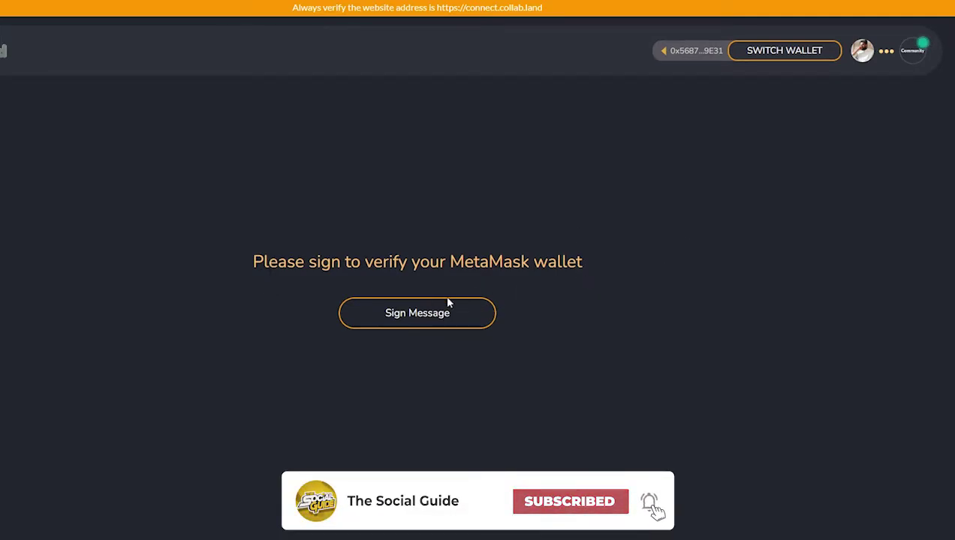
left_click(398, 313)
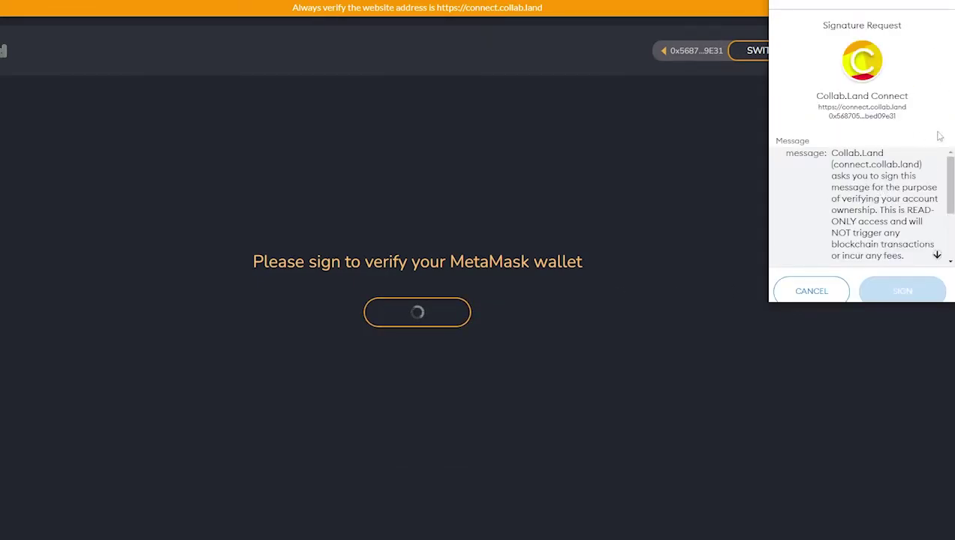
scroll(886, 207, "down", 3)
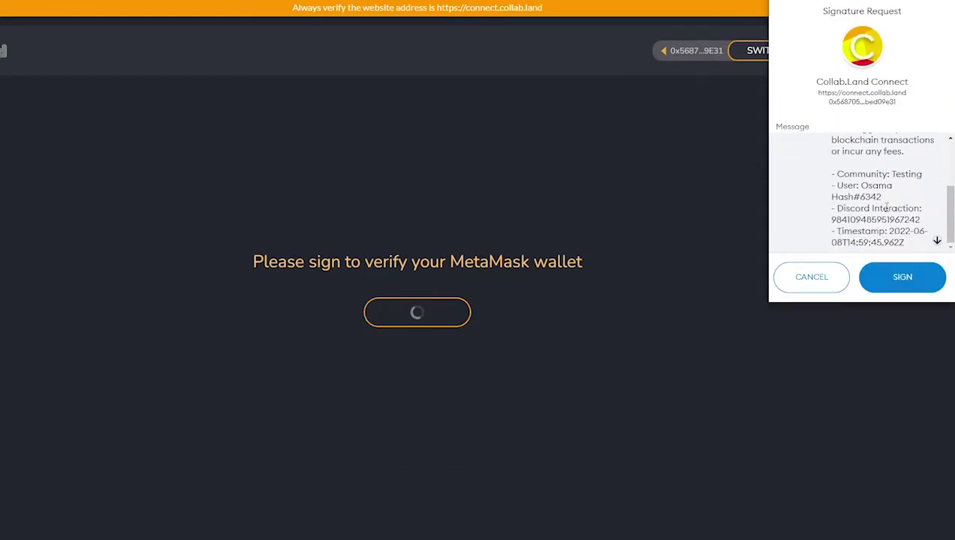
left_click(887, 277)
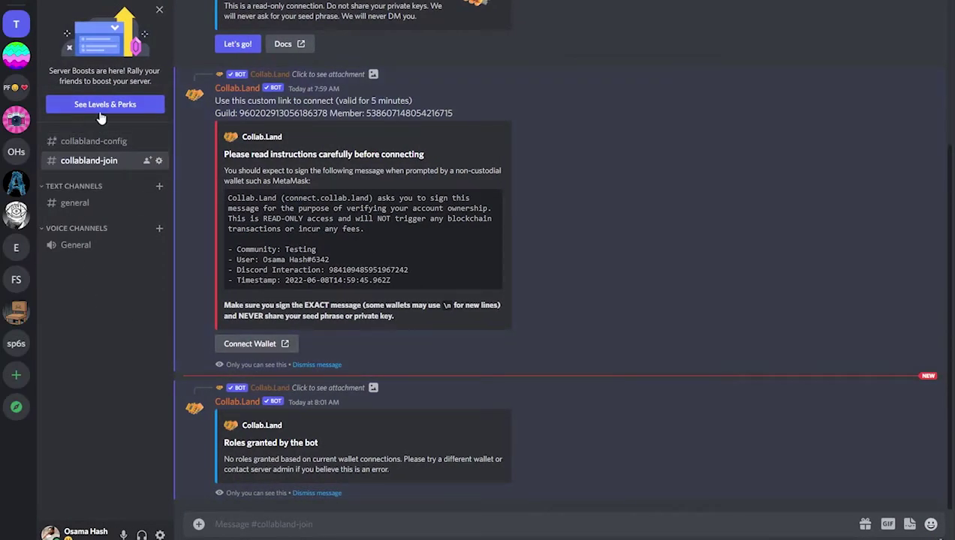
Open the Testing server's role settings in Discord and move the collabland-admin role to the first place in the role order
left_click(101, 11)
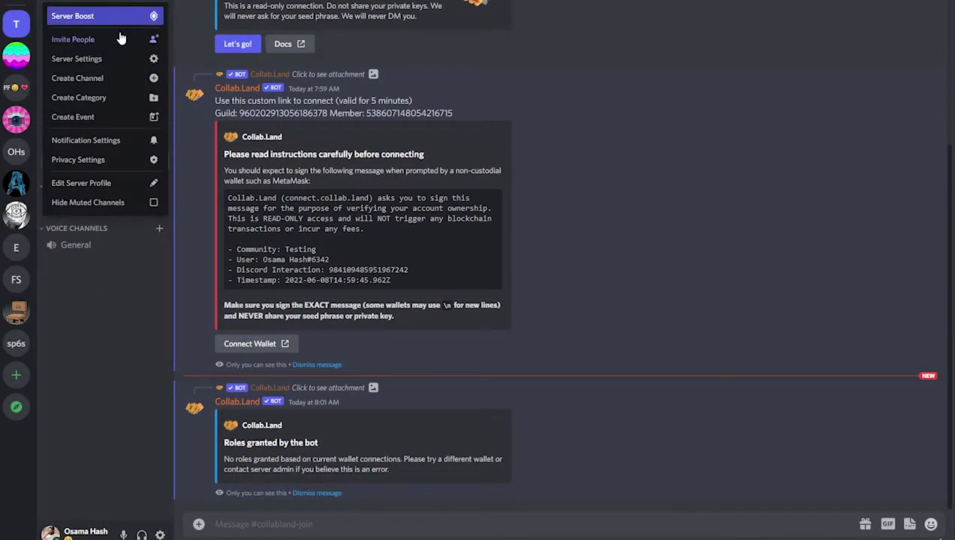
left_click(102, 66)
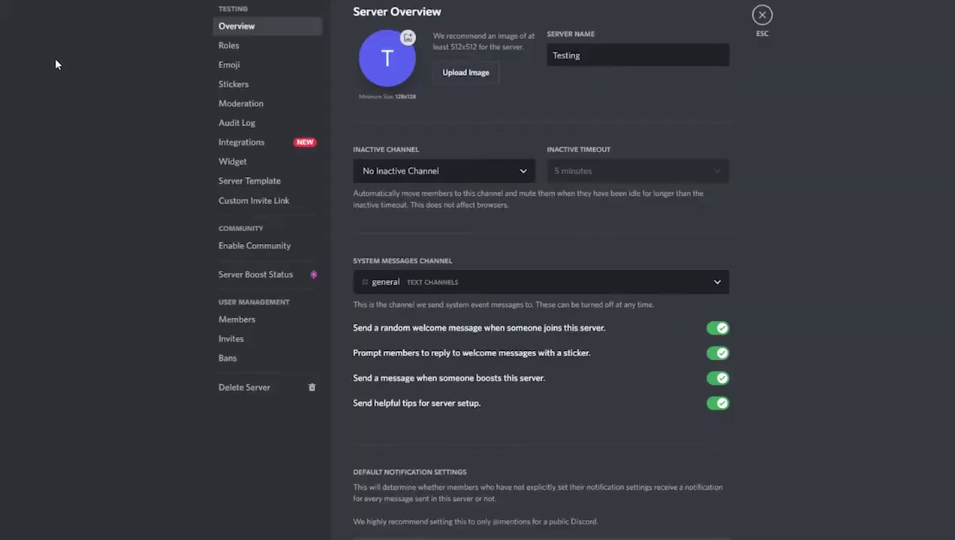
left_click(227, 43)
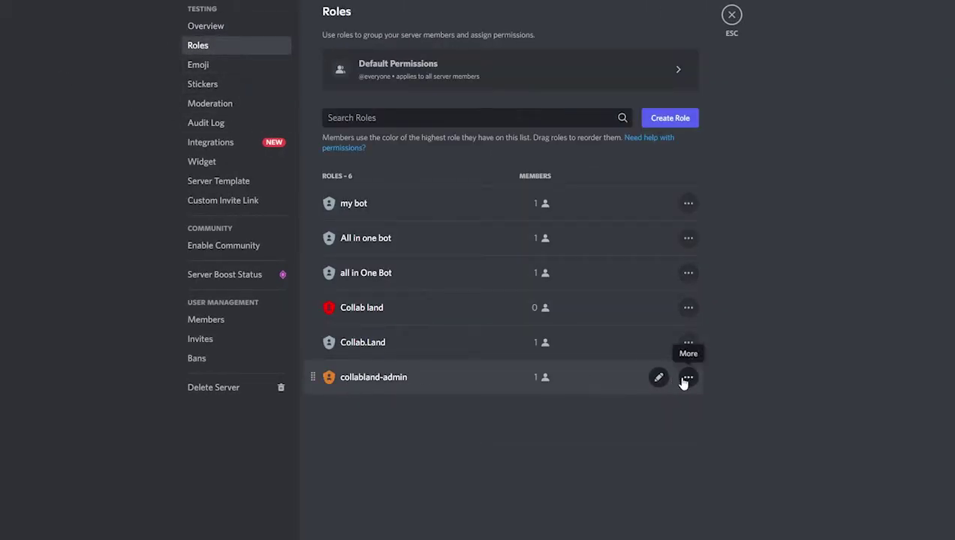
left_click_drag(323, 380, 320, 198)
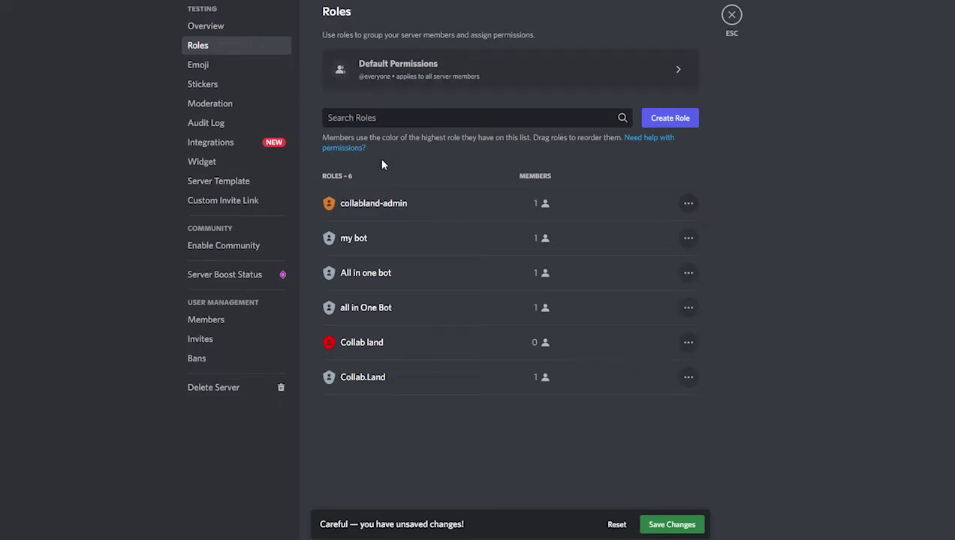
Grant the collabland-admin role the Administrator permission and save the role changes
left_click(372, 203)
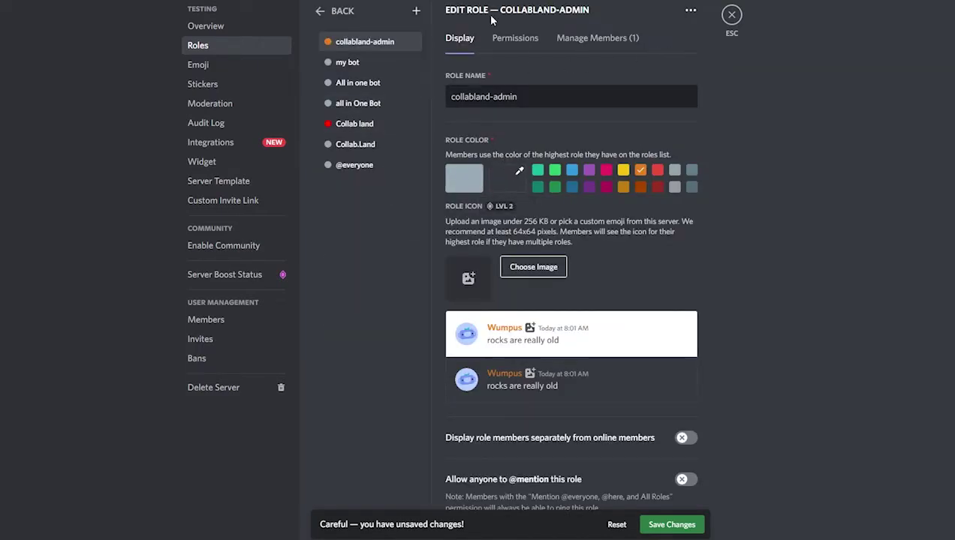
left_click(531, 37)
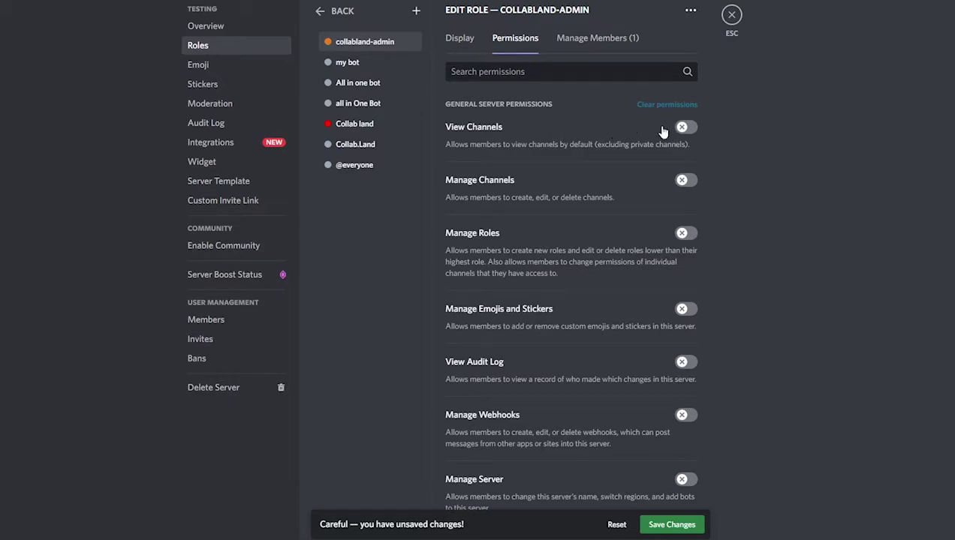
scroll(576, 322, "down", 9)
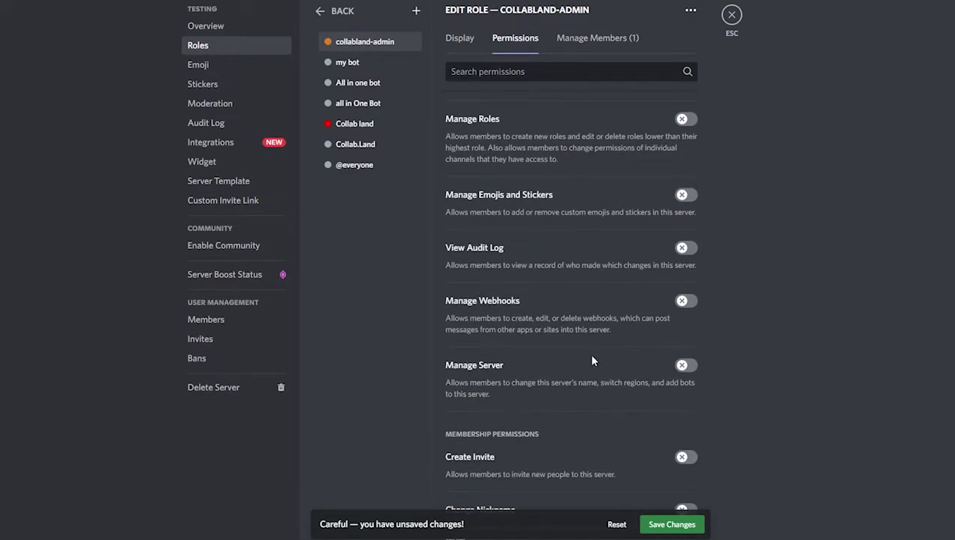
scroll(625, 426, "down", 10)
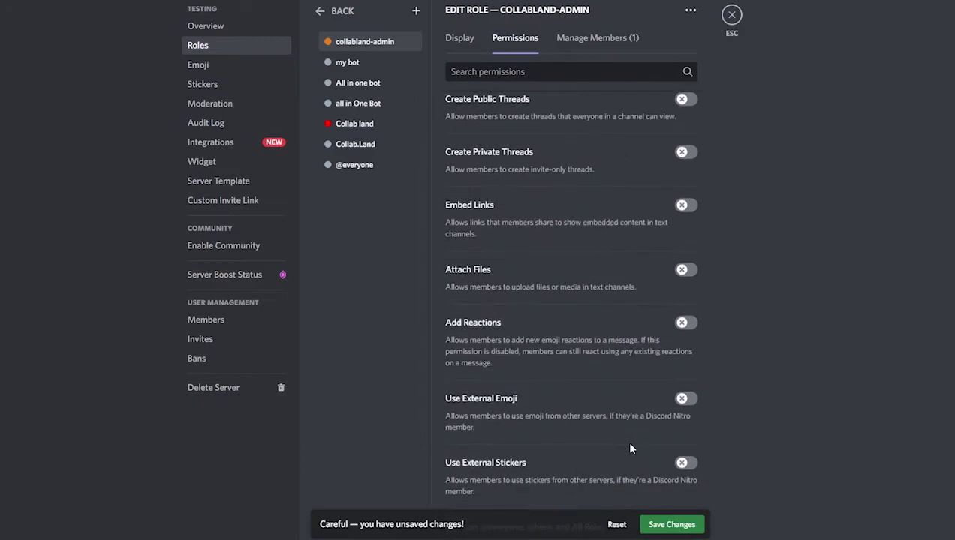
scroll(622, 444, "down", 6)
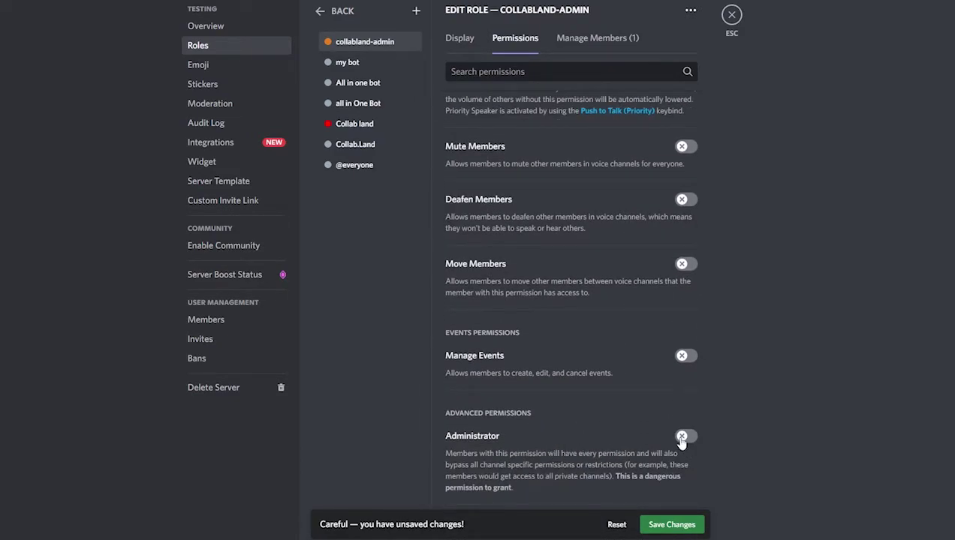
left_click(681, 437)
left_click(672, 525)
Enable Send Messages, Send Messages in Threads and Create Public Threads for the collabland-admin role and save the changes
scroll(596, 460, "up", 10)
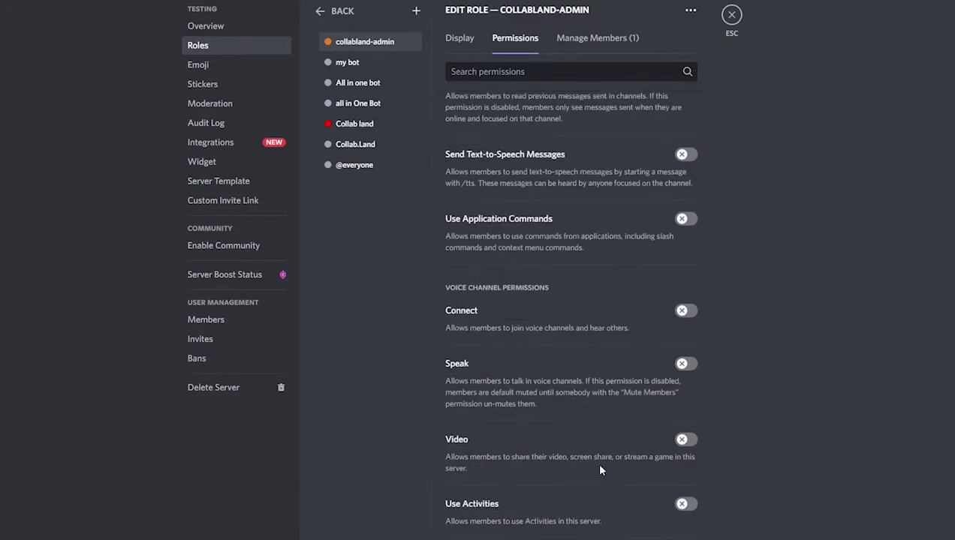
scroll(602, 467, "up", 10)
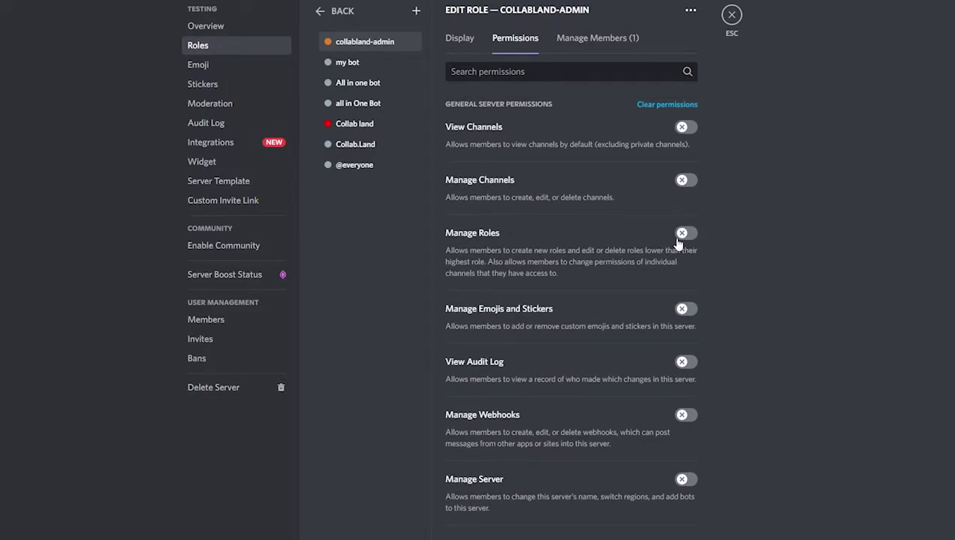
scroll(674, 282, "down", 1)
scroll(674, 283, "down", 2)
scroll(689, 225, "down", 2)
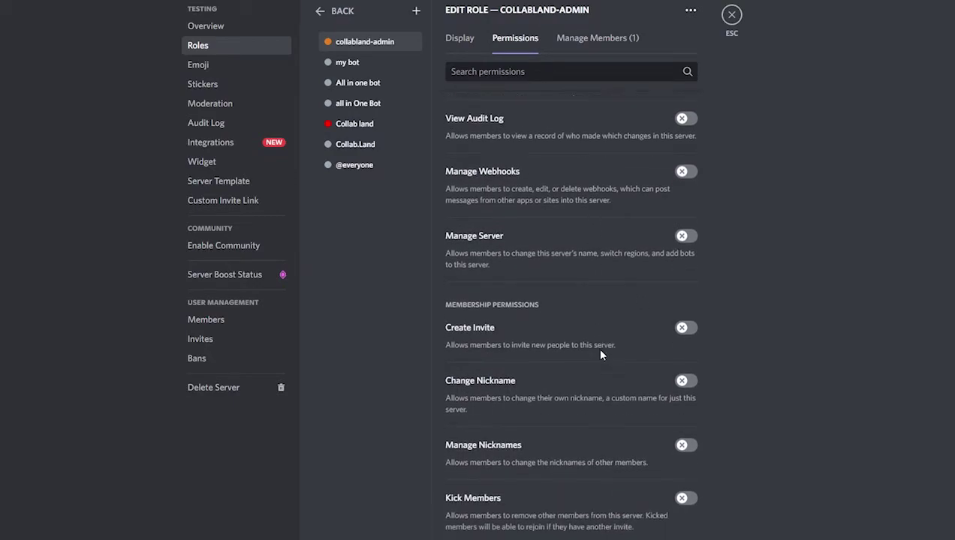
scroll(667, 300, "down", 3)
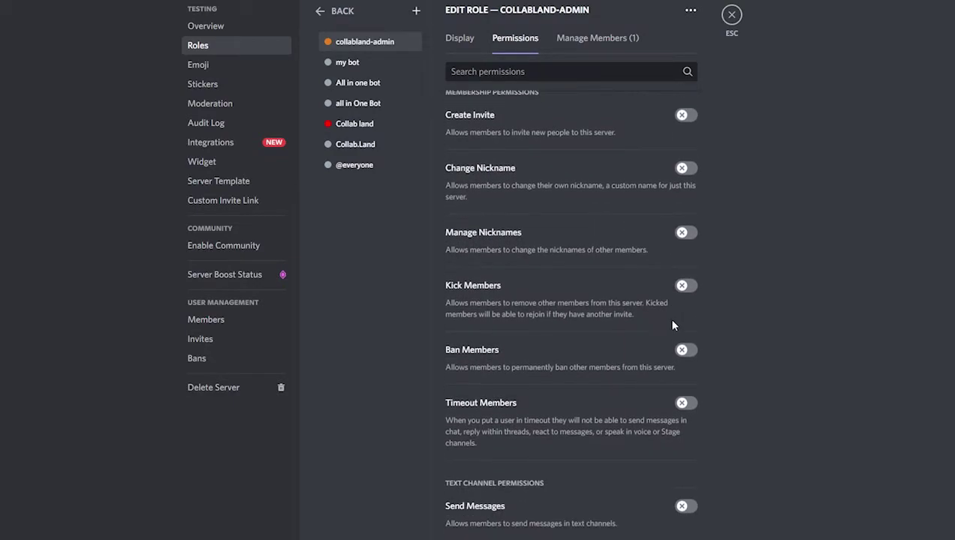
scroll(667, 334, "down", 4)
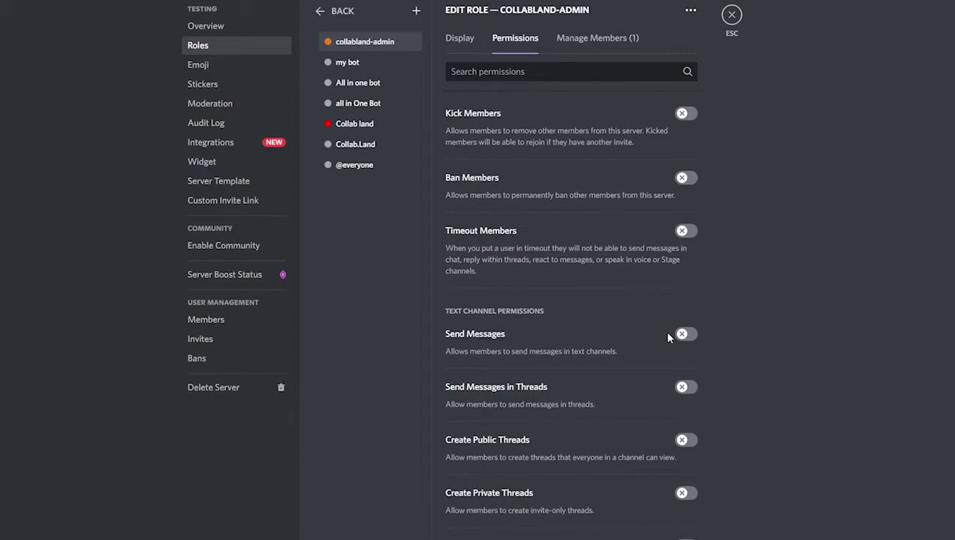
left_click(684, 221)
left_click(684, 274)
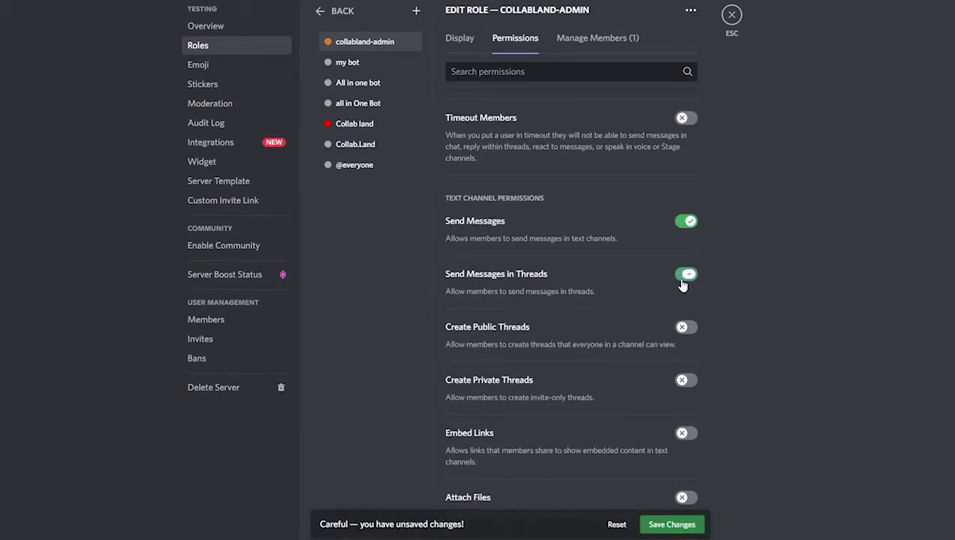
left_click(689, 329)
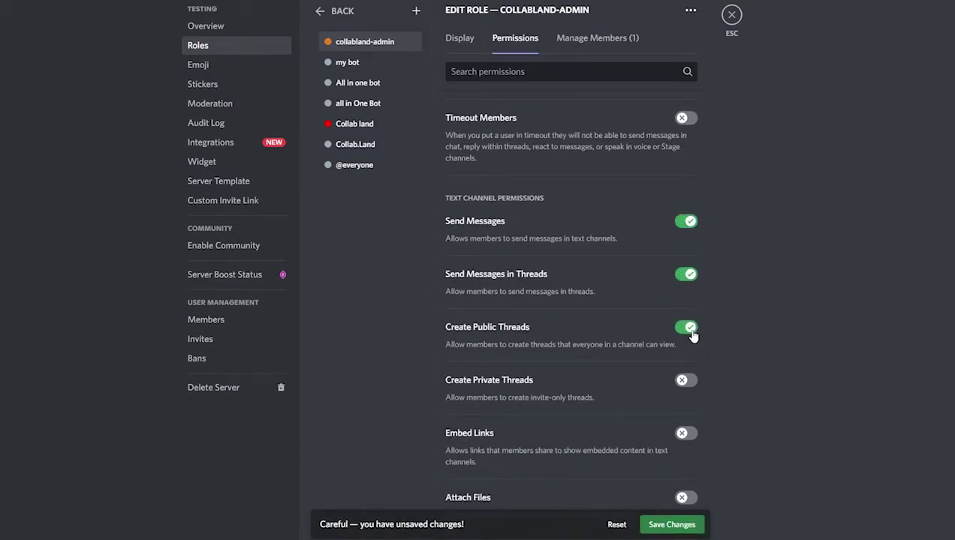
left_click(691, 332)
scroll(685, 360, "down", 1)
scroll(683, 376, "down", 6)
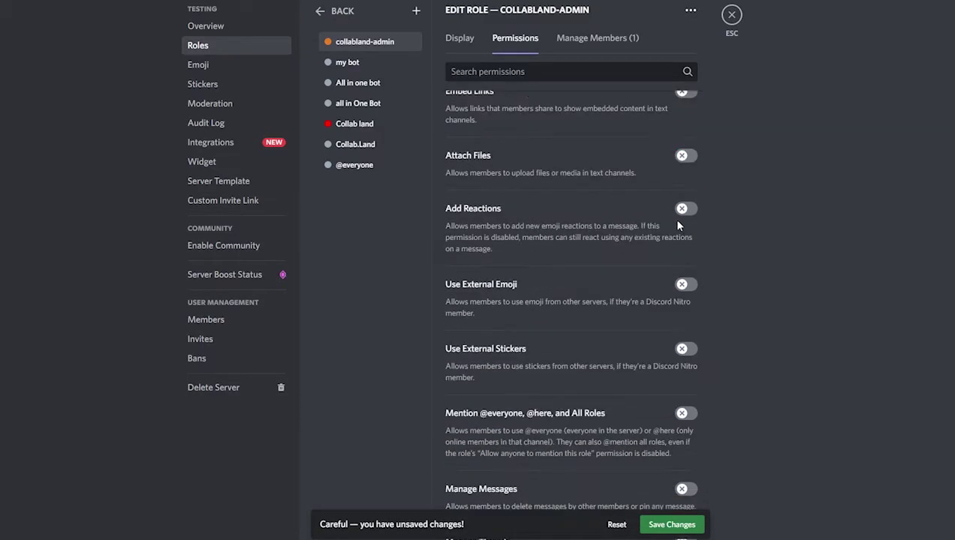
scroll(647, 314, "down", 1)
scroll(660, 324, "up", 2)
scroll(654, 351, "down", 3)
scroll(684, 384, "down", 5)
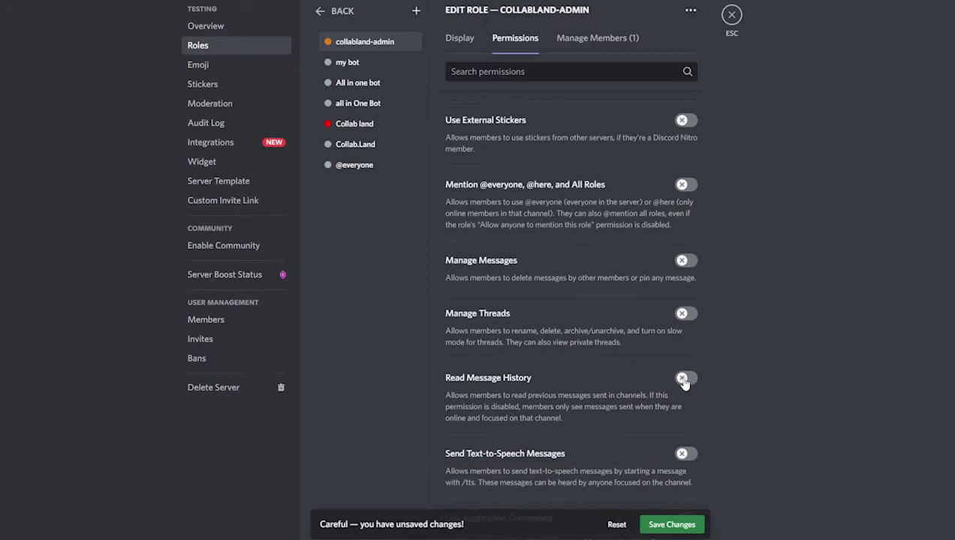
scroll(652, 361, "down", 10)
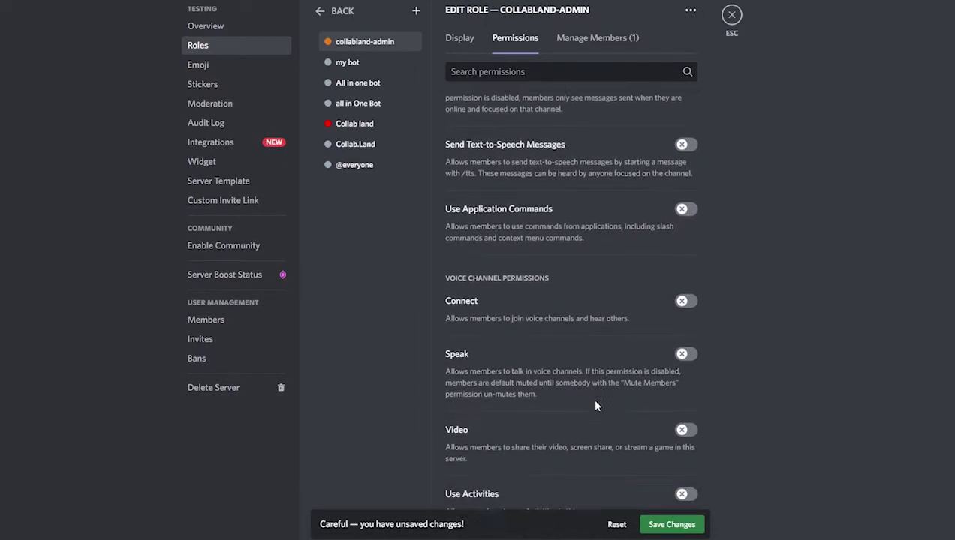
left_click(671, 524)
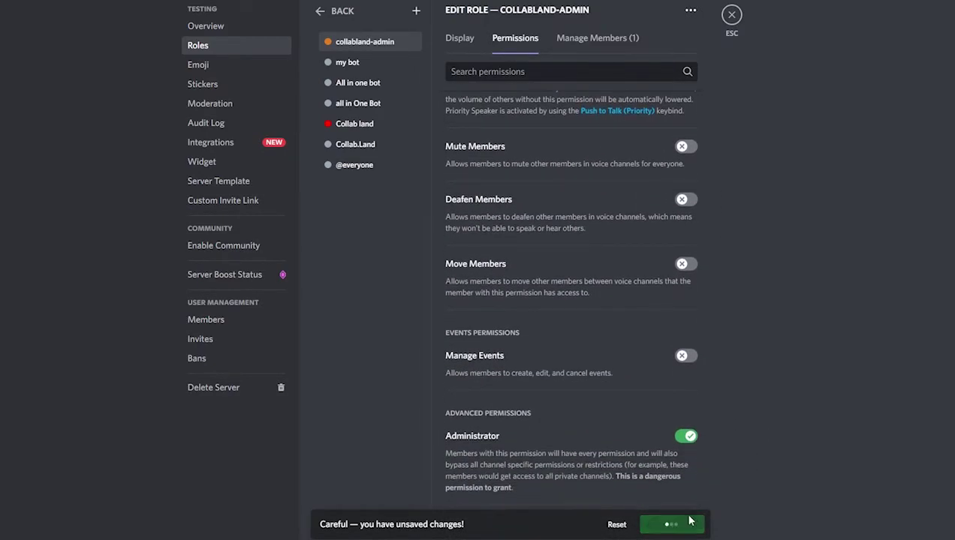
Assign the Collab land role to the Collab.Land bot from the collabland-admin member list, and return to the role's display settings
scroll(767, 422, "up", 3)
scroll(764, 426, "up", 5)
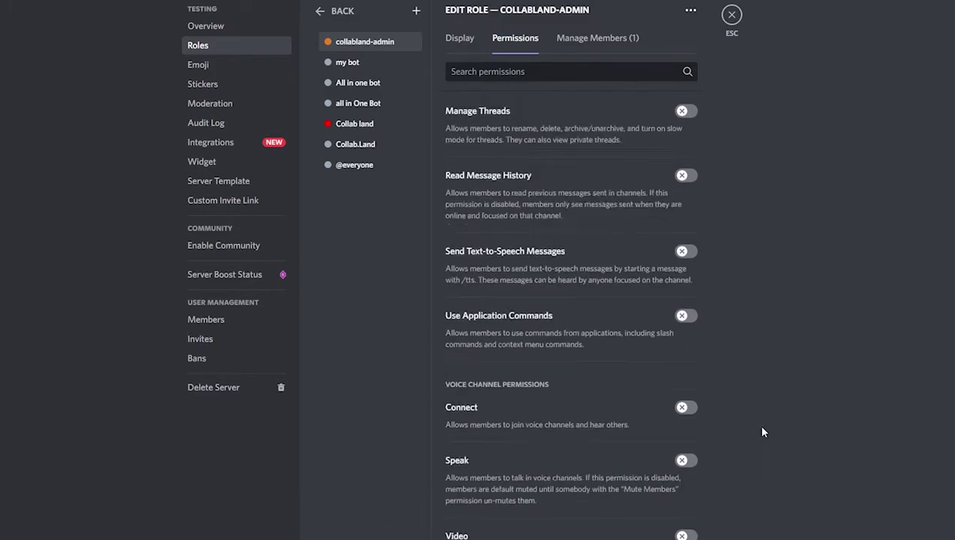
left_click(599, 40)
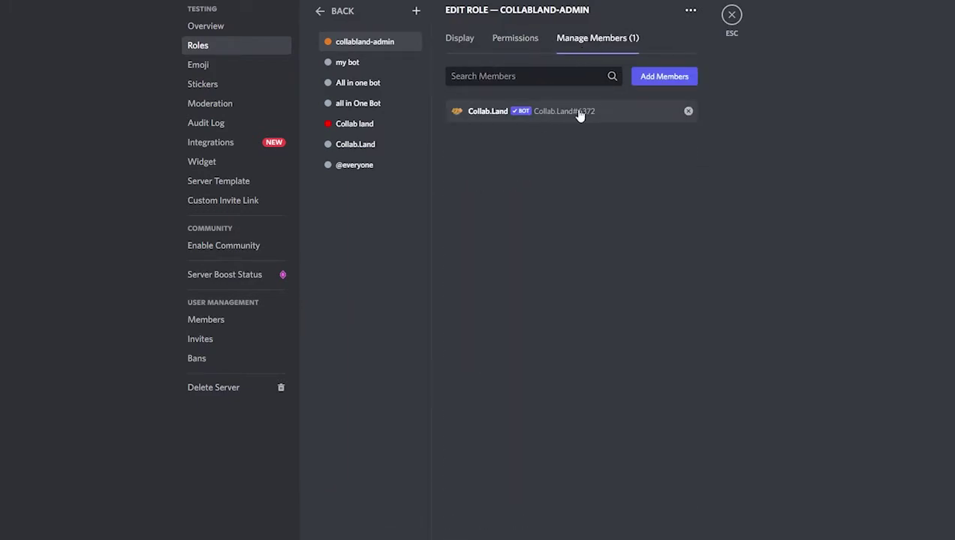
left_click(543, 113)
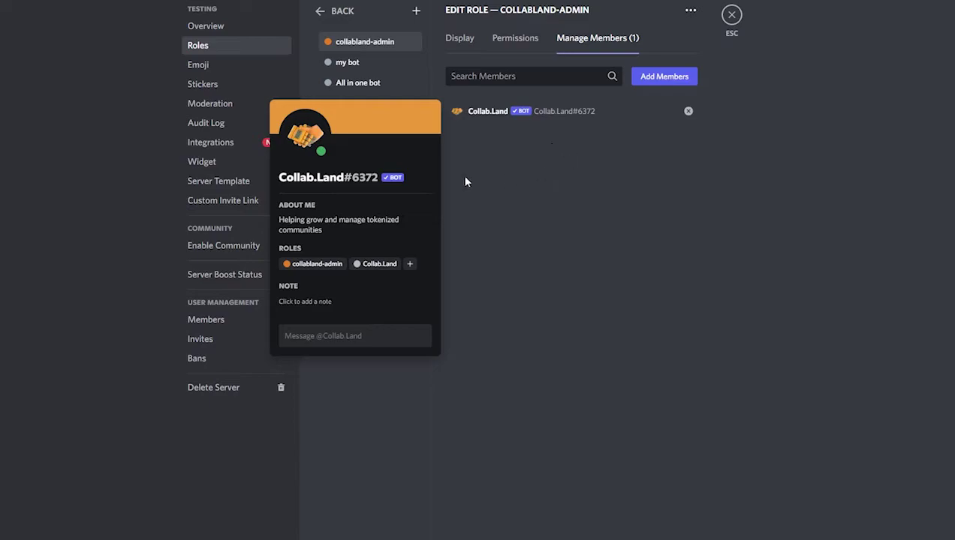
left_click(408, 267)
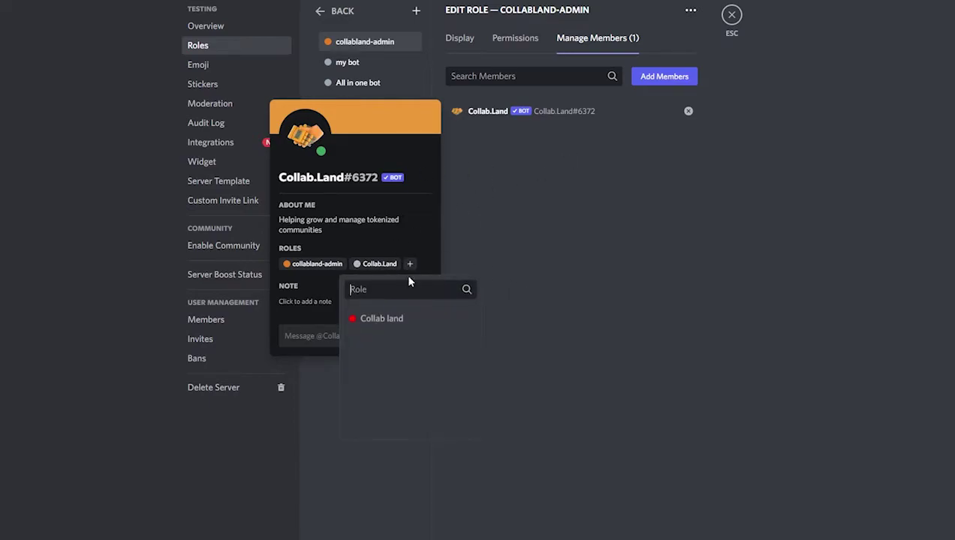
left_click(389, 320)
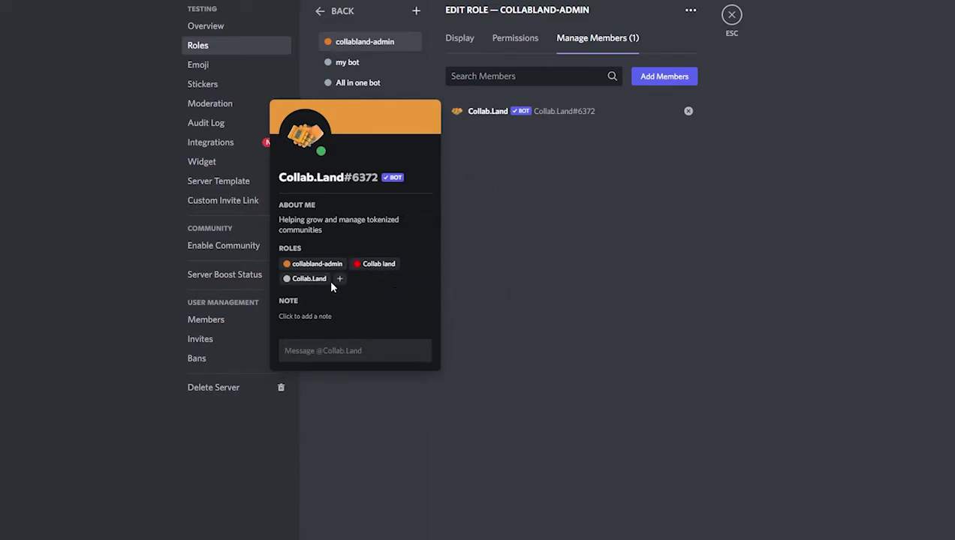
left_click(510, 249)
left_click(452, 36)
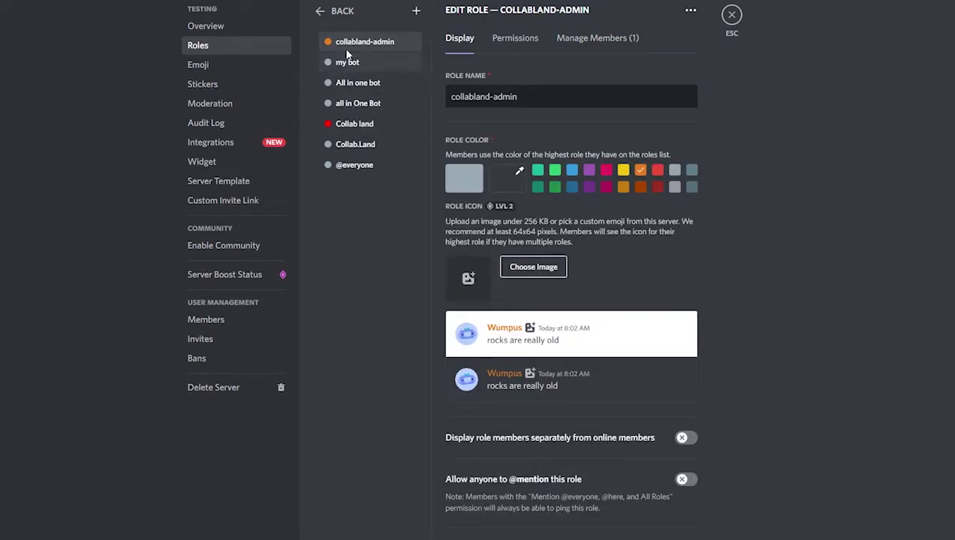
Move the Collab land role directly below collabland-admin in the role order, save the changes and close the server settings
left_click(323, 12)
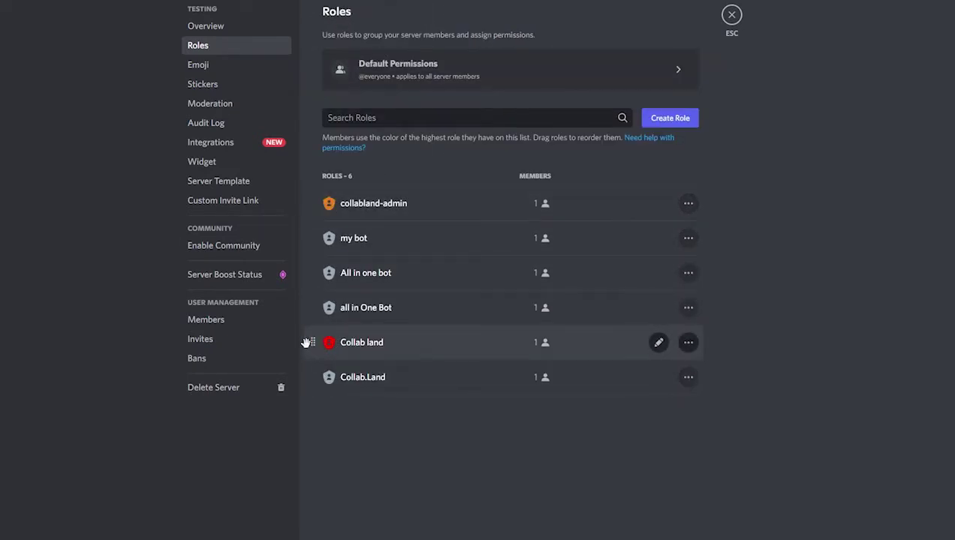
left_click_drag(307, 342, 309, 238)
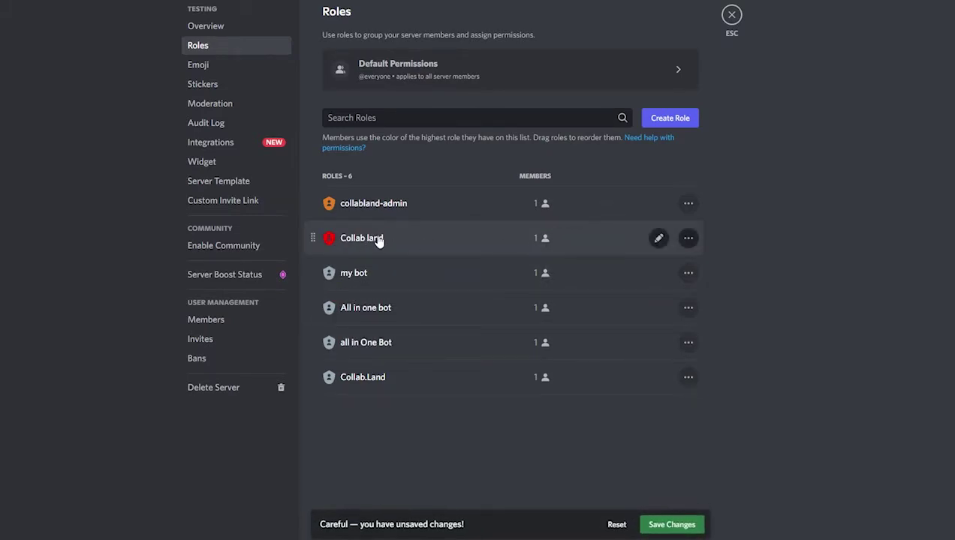
left_click(694, 528)
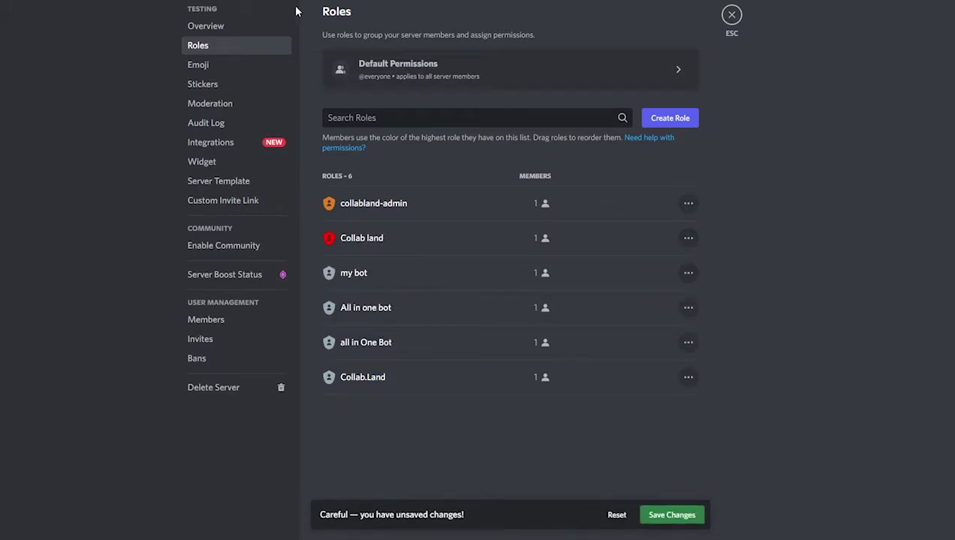
left_click(731, 15)
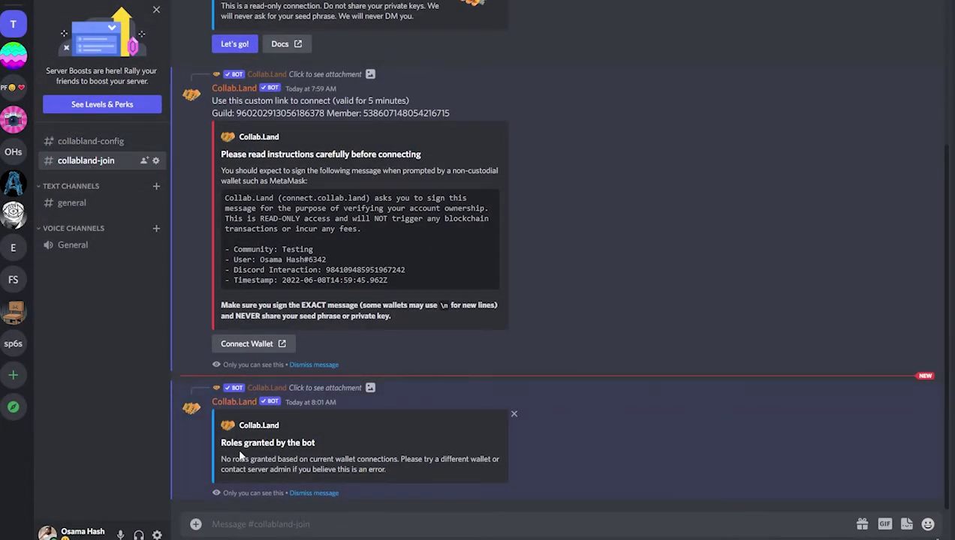
Check the collabland-config channel and read the bot's message about granted roles in the collabland-join channel
left_click(88, 141)
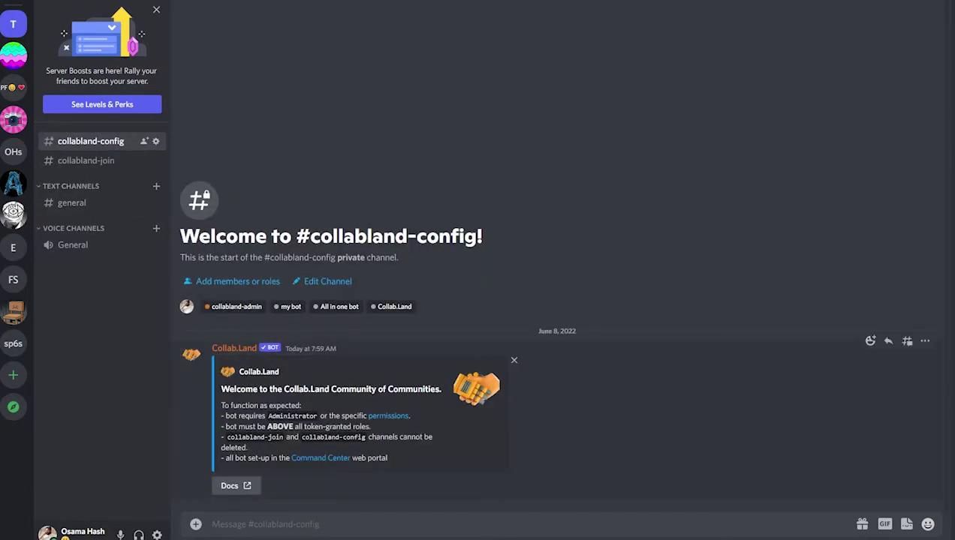
left_click(94, 160)
left_click_drag(220, 443, 319, 444)
left_click_drag(232, 460, 333, 459)
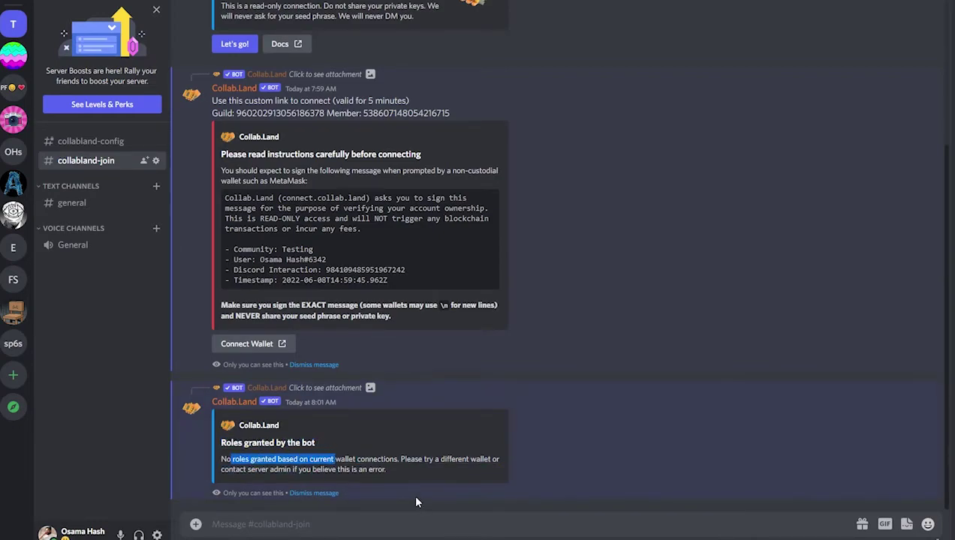
left_click(368, 524)
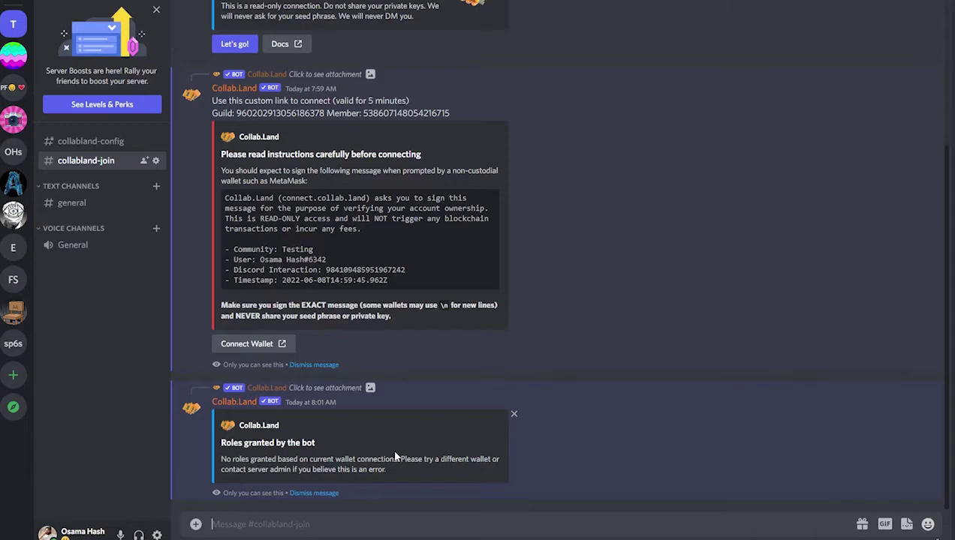
Open the required-permissions article linked in the Collab.Land welcome message in the collabland-config channel
left_click(98, 142)
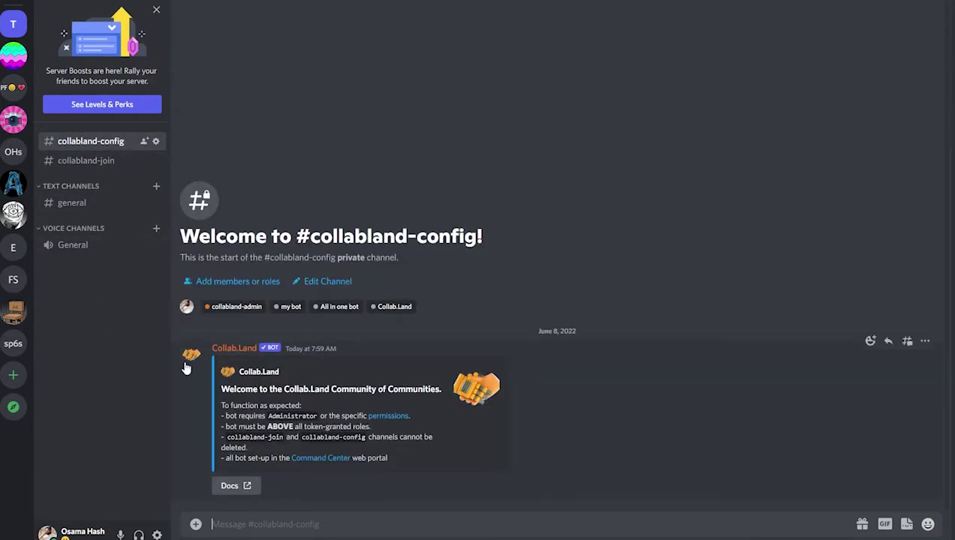
left_click(312, 525)
left_click(388, 415)
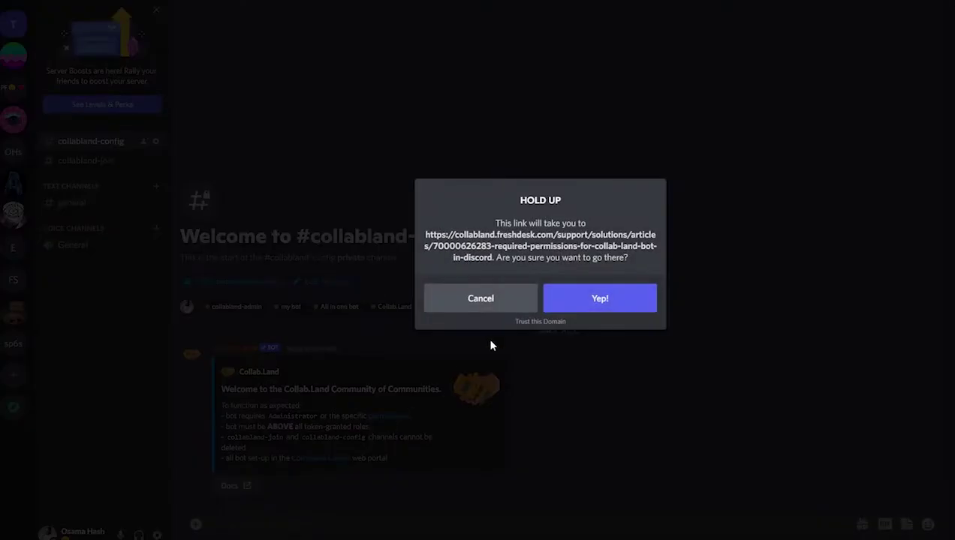
left_click(606, 301)
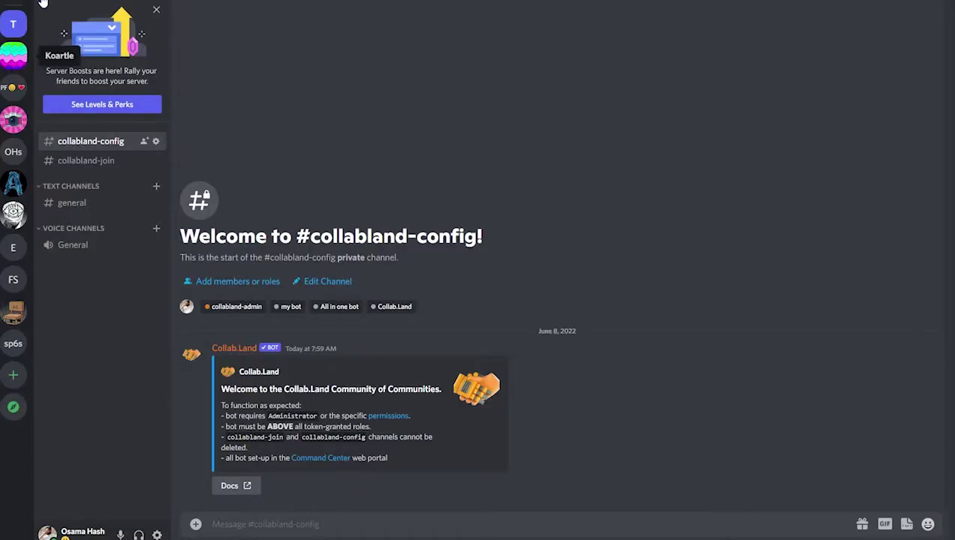
Open the Testing server's role settings and display the permissions of the collabland-admin role
left_click(83, 7)
left_click(110, 60)
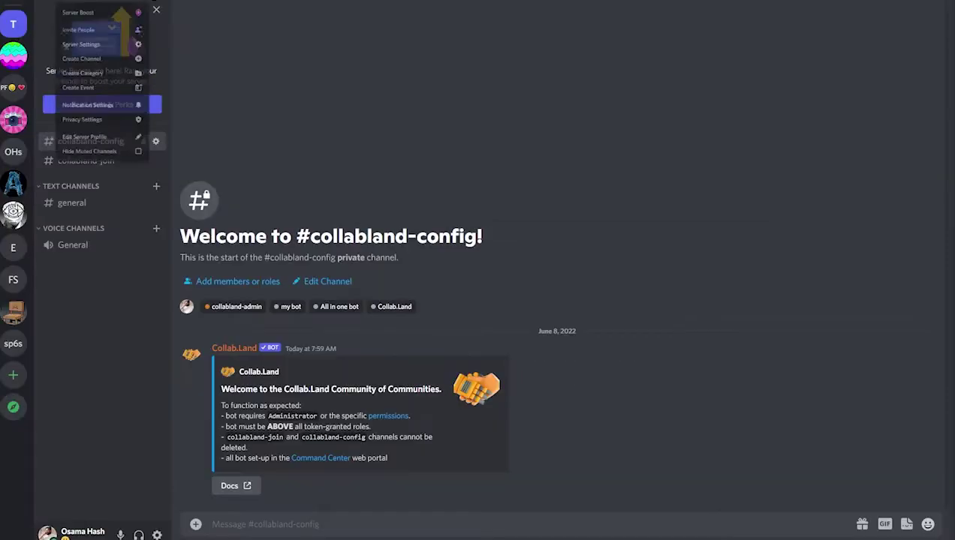
left_click(71, 54)
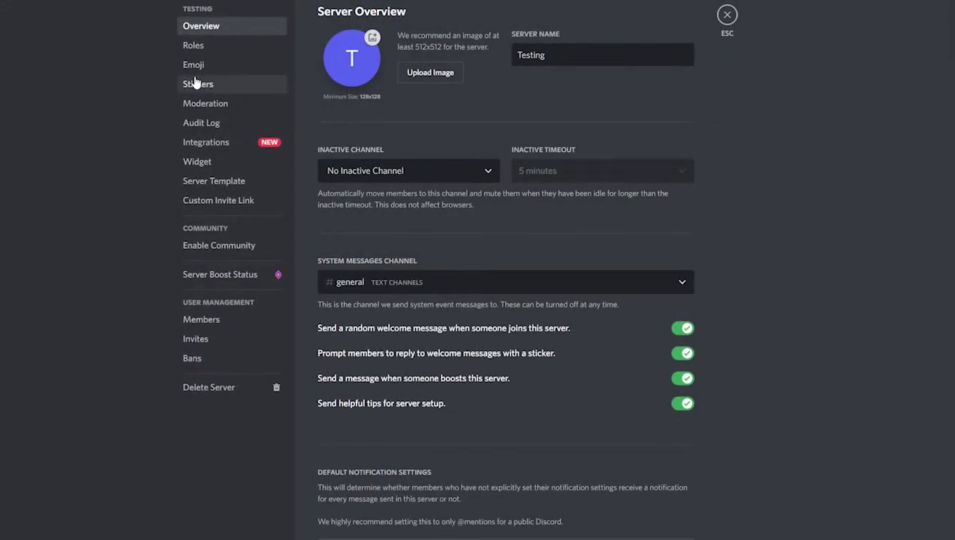
left_click(216, 46)
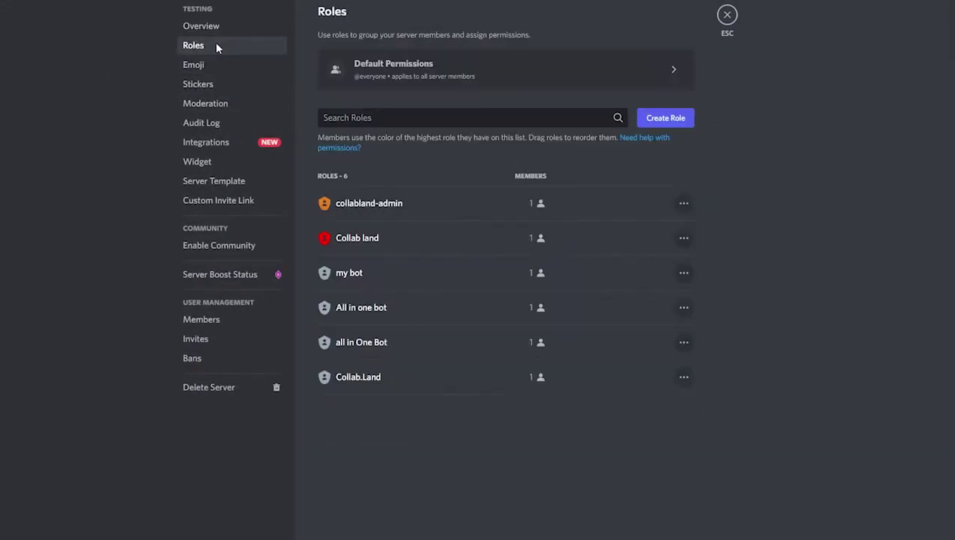
left_click(366, 210)
left_click(523, 39)
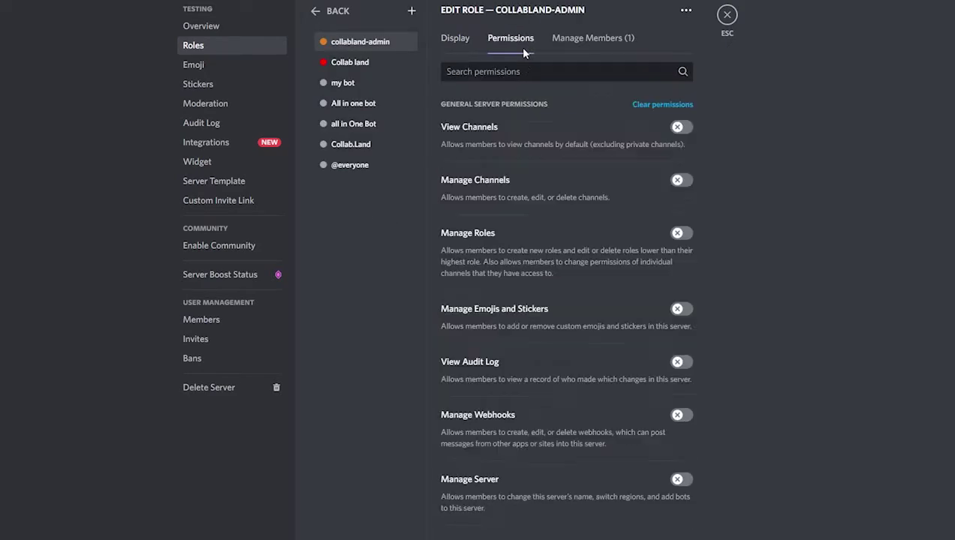
Enable all general server and membership permissions for the collabland-admin role, including Manage Nicknames, Kick Members, Ban Members and Timeout Members
left_click(692, 132)
left_click(681, 181)
scroll(683, 238, "down", 8)
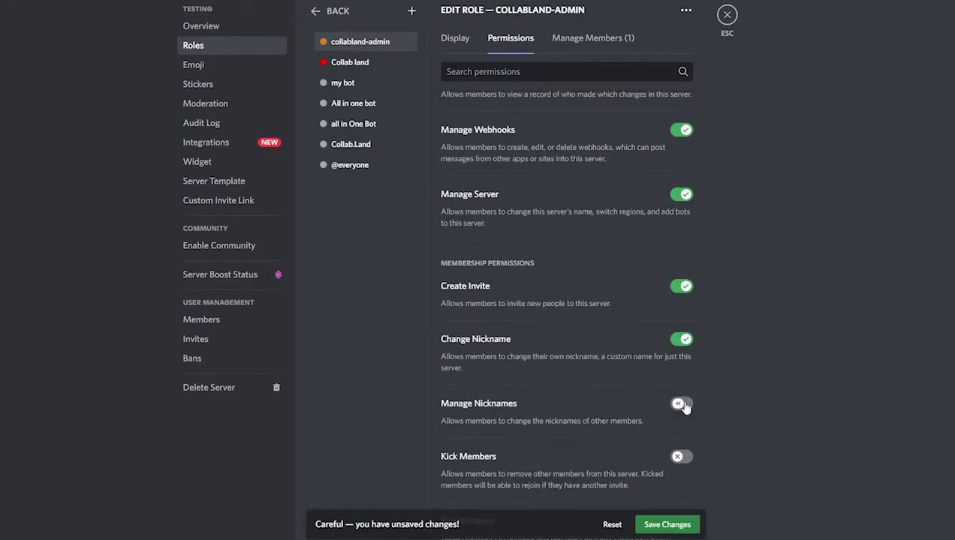
left_click(682, 120)
left_click(682, 173)
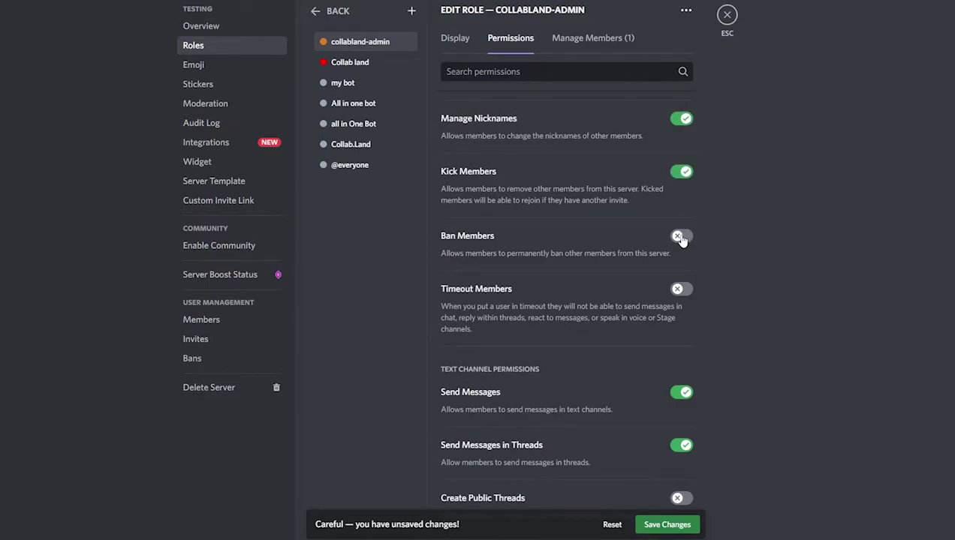
left_click(682, 237)
left_click(682, 291)
Enable the remaining text channel, voice channel and events permissions for the collabland-admin role and save the changes
scroll(683, 301, "down", 5)
left_click(682, 328)
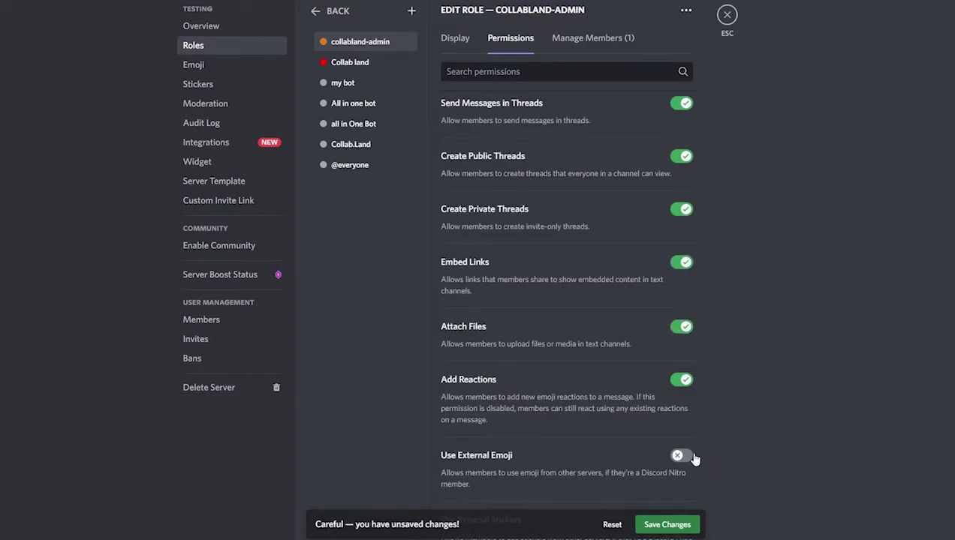
left_click(682, 456)
scroll(686, 465, "down", 15)
left_click(647, 526)
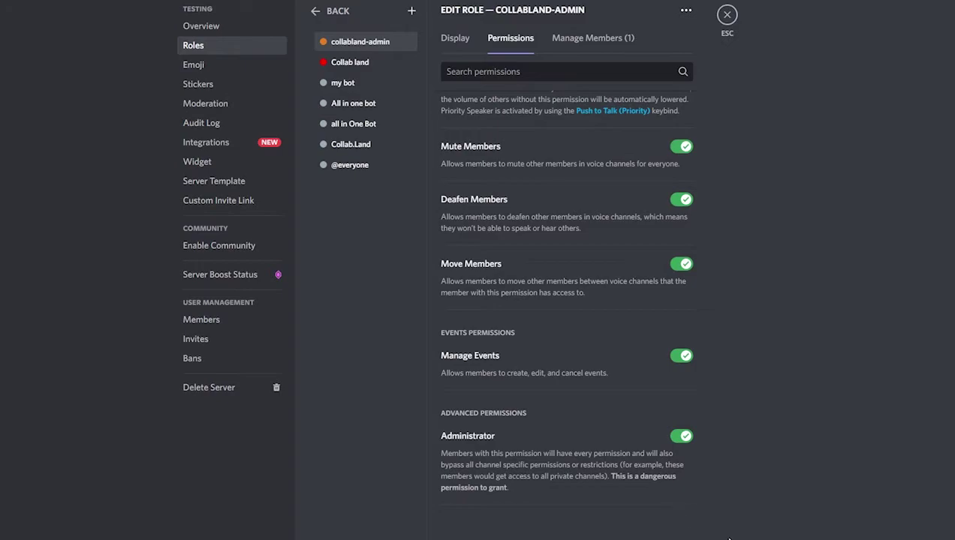
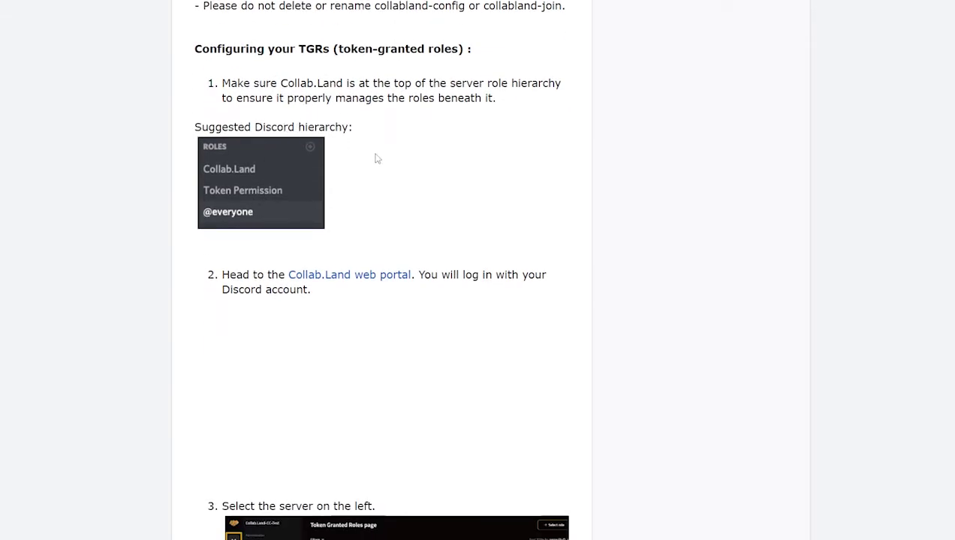
Read the setup guide's section on configuring token-granted roles and open the linked Collab.Land web portal
scroll(376, 159, "down", 2)
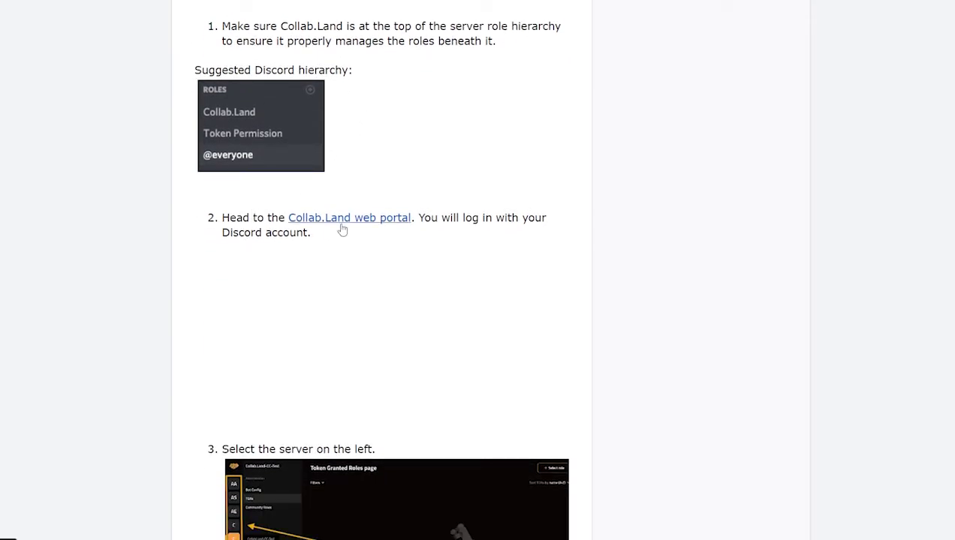
scroll(430, 116, "down", 3)
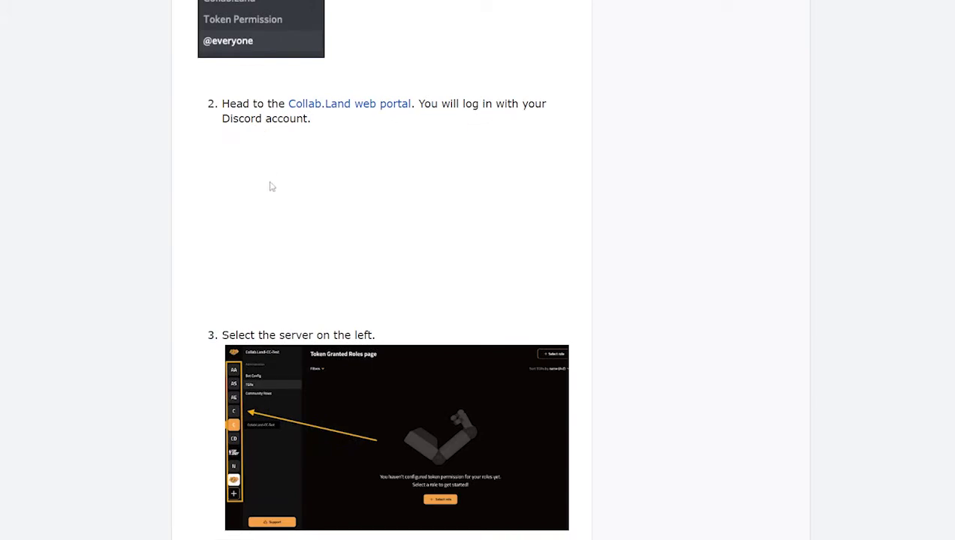
scroll(272, 186, "down", 5)
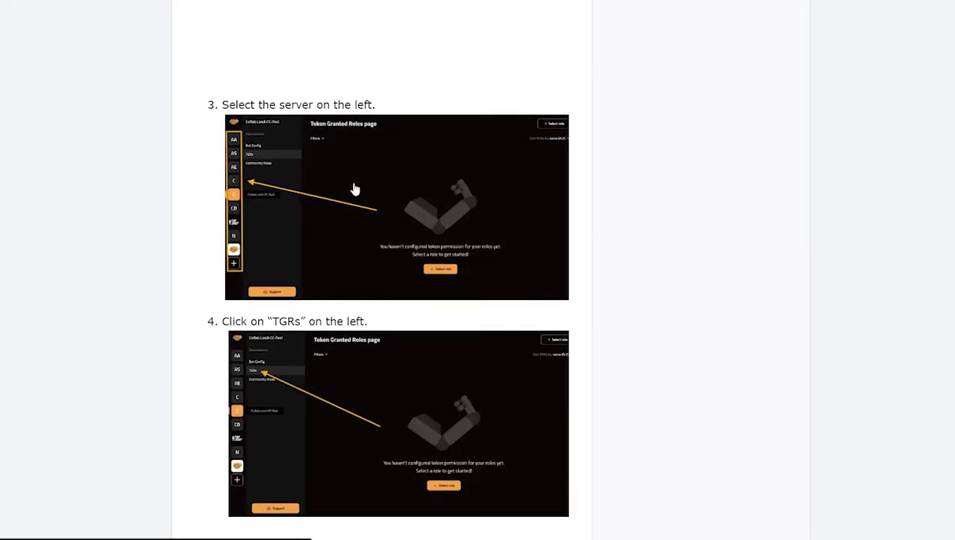
scroll(355, 190, "down", 3)
scroll(349, 178, "up", 5)
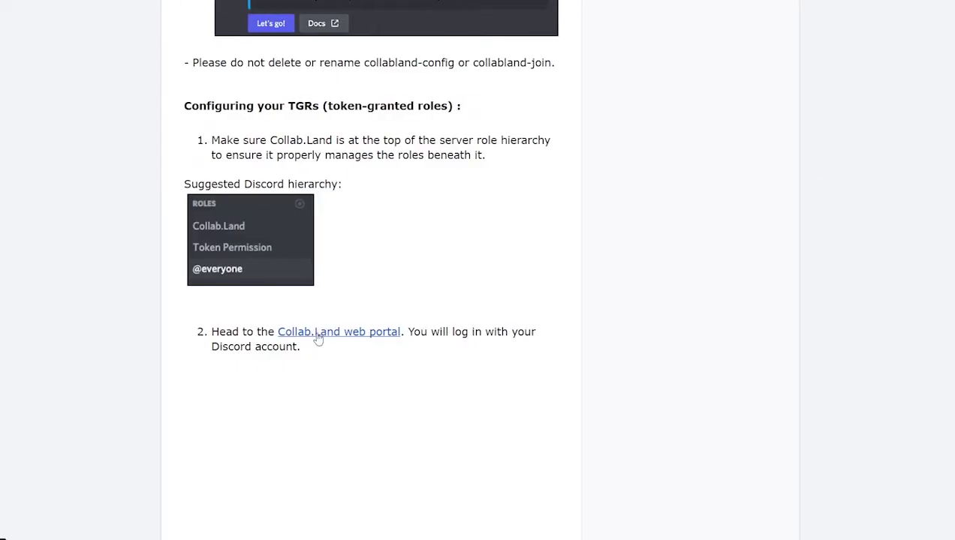
left_click(305, 337)
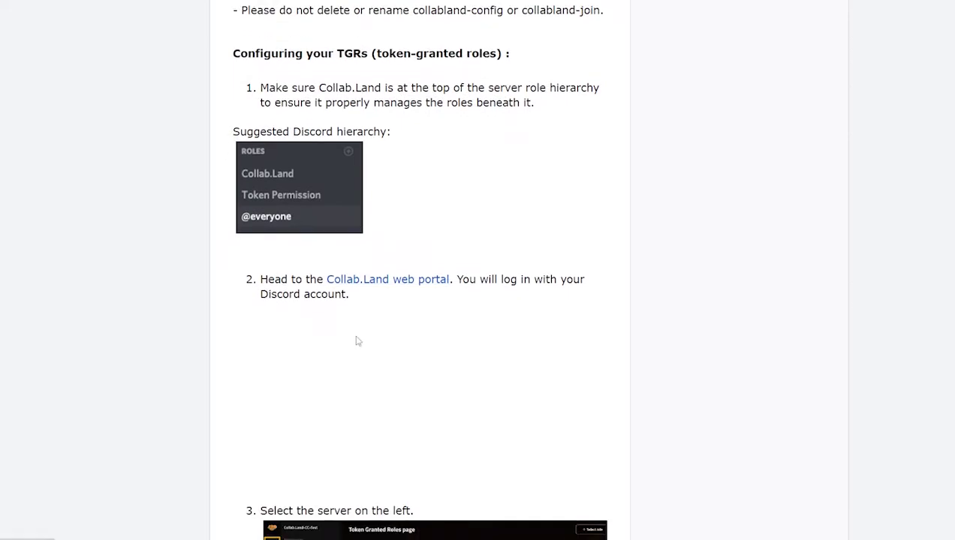
Read the guide's instructions on selecting the server, opening TGRs and choosing a Discord role
scroll(357, 341, "down", 3)
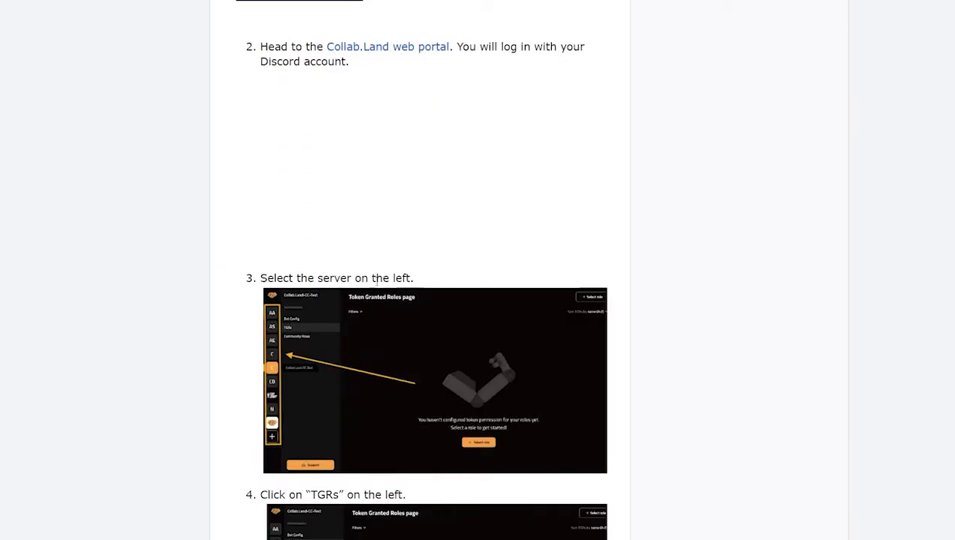
scroll(420, 287, "down", 1)
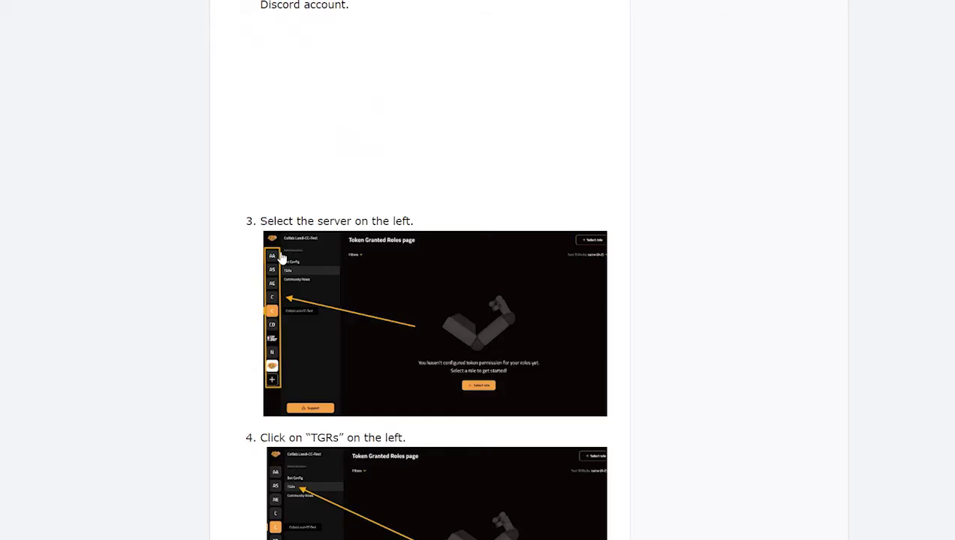
scroll(272, 340, "down", 1)
left_click_drag(261, 325, 388, 324)
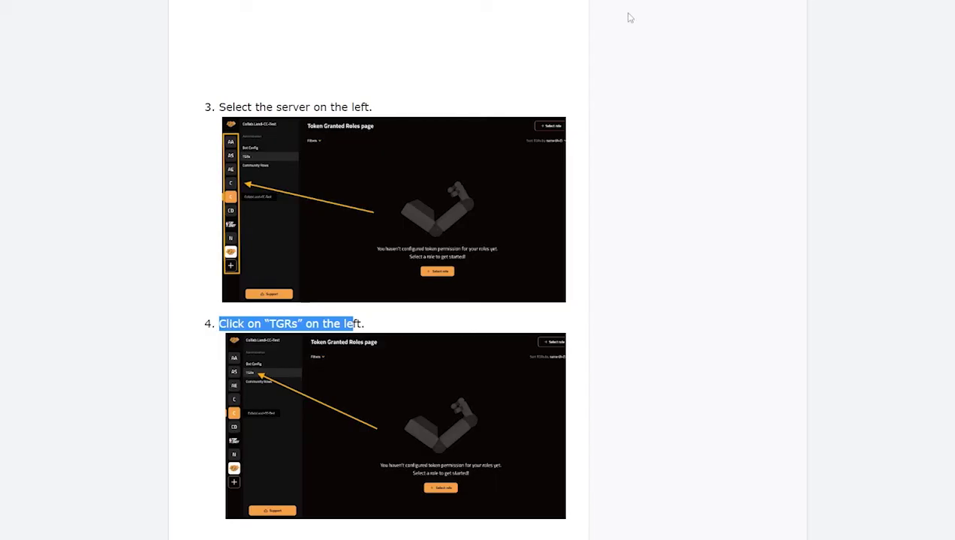
scroll(346, 358, "down", 4)
left_click(197, 294)
scroll(199, 293, "down", 2)
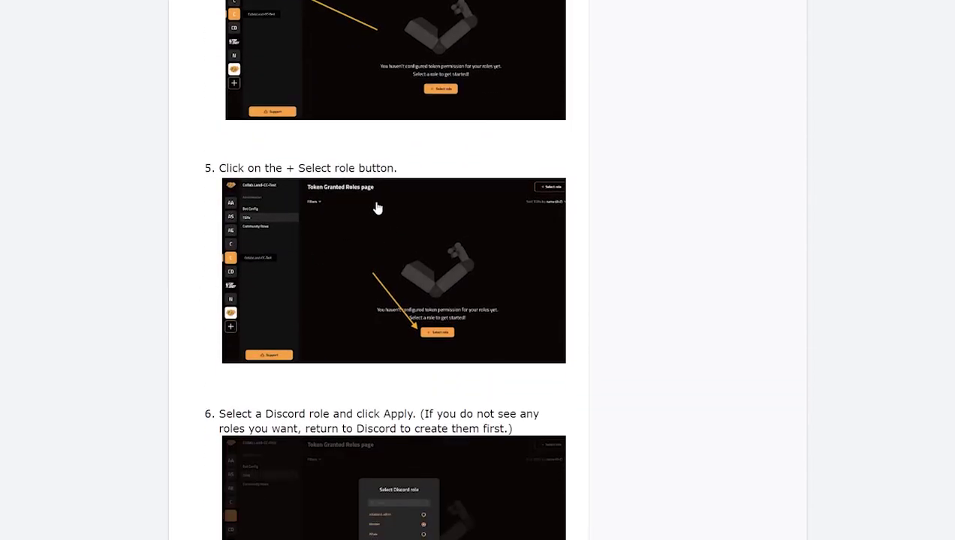
scroll(340, 284, "down", 3)
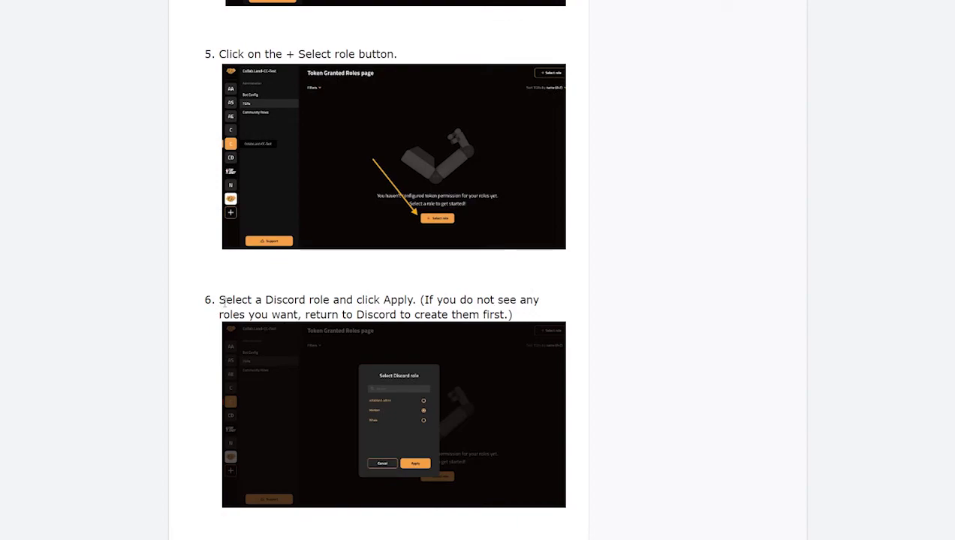
scroll(378, 302, "down", 5)
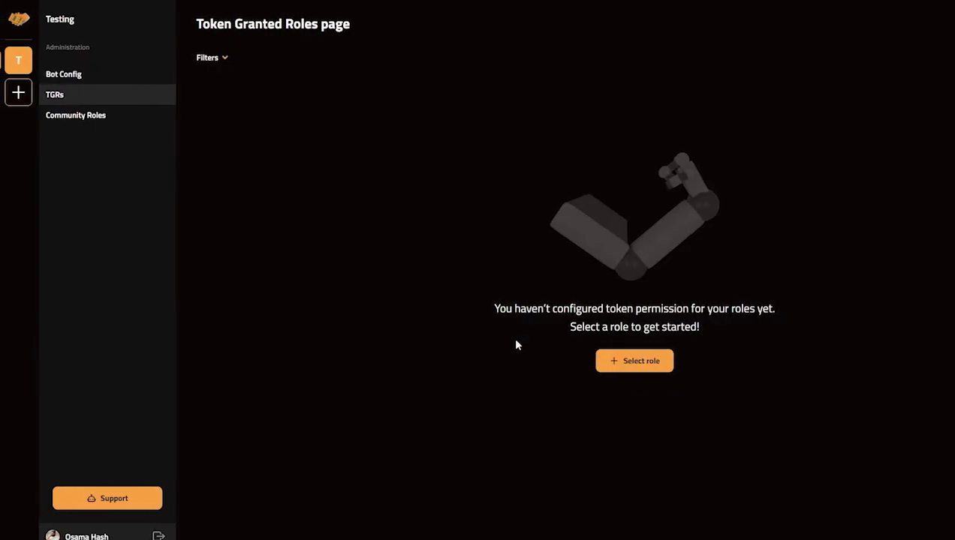
Select the Collab land Discord role on the Collab.Land portal's Token Granted Roles page and apply it
left_click(635, 361)
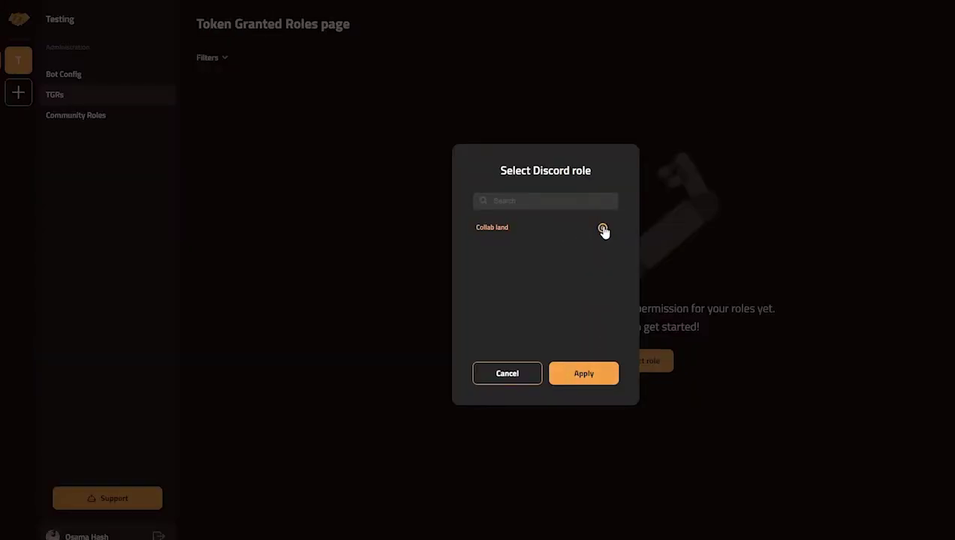
left_click(583, 381)
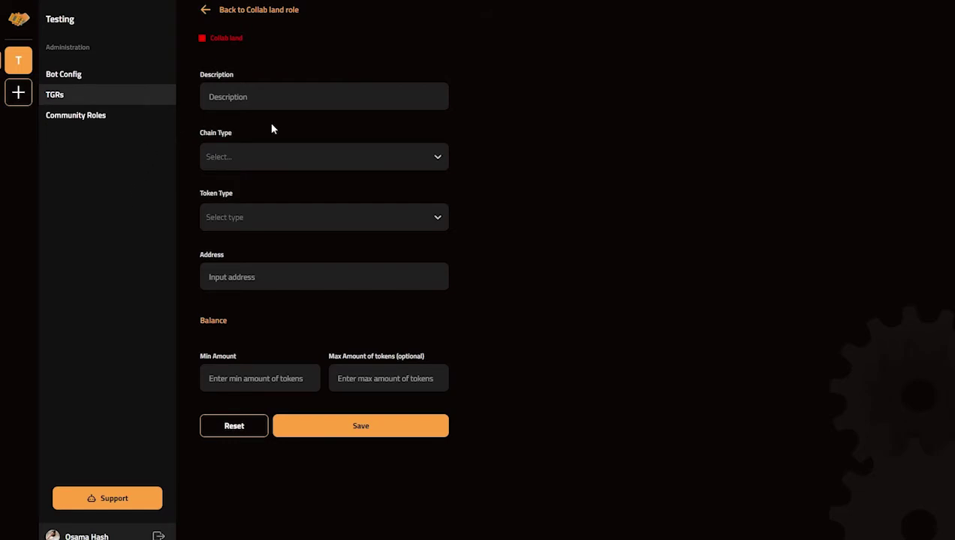
Look through the supported blockchains in the chain type options of the new token-granted role form
left_click(330, 163)
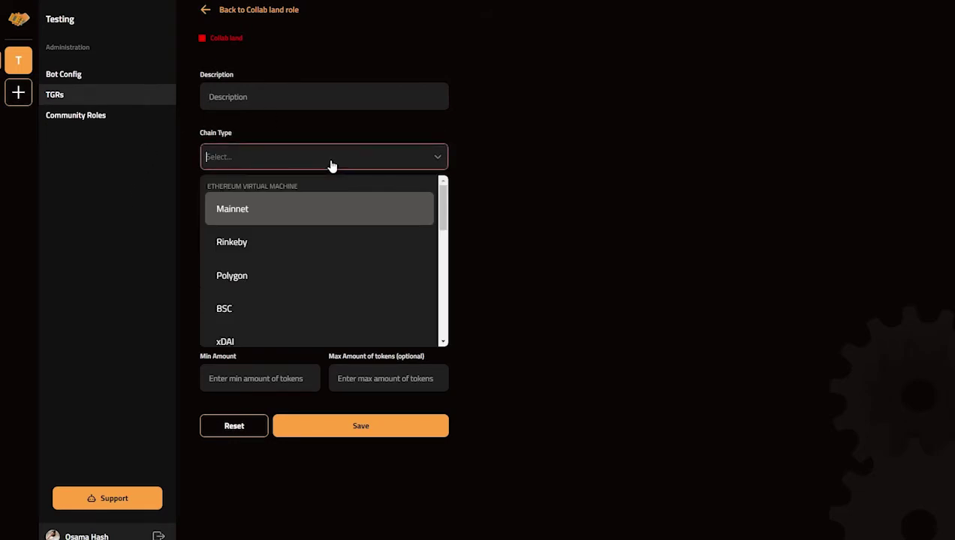
left_click(300, 156)
left_click(255, 164)
scroll(264, 246, "down", 3)
key("Up")
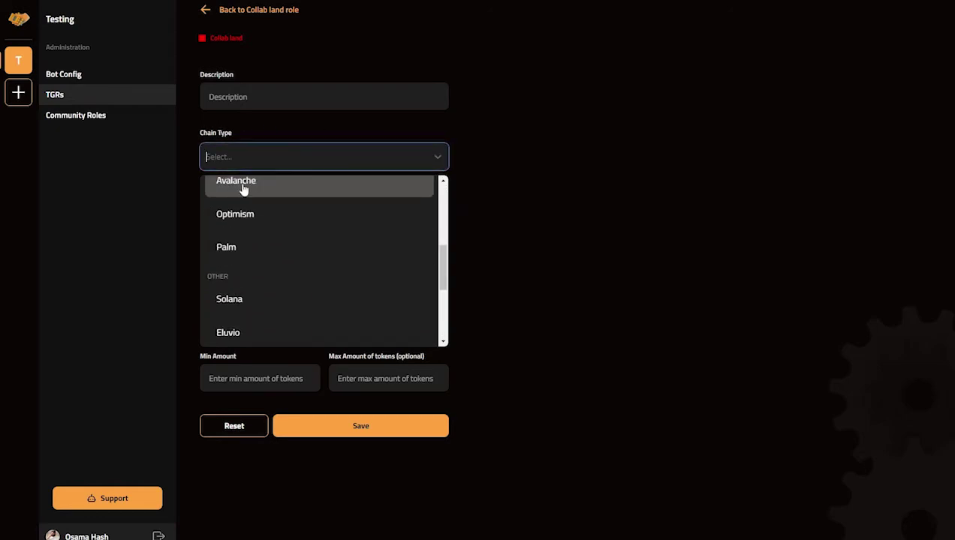
scroll(241, 199, "up", 3)
scroll(258, 253, "down", 5)
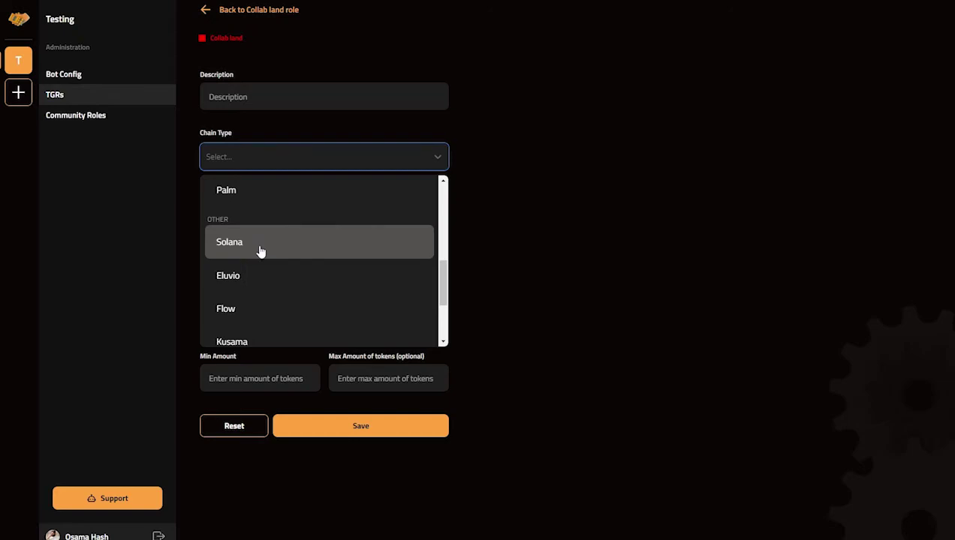
scroll(246, 252, "down", 2)
scroll(250, 258, "up", 2)
scroll(275, 262, "up", 3)
scroll(244, 288, "up", 2)
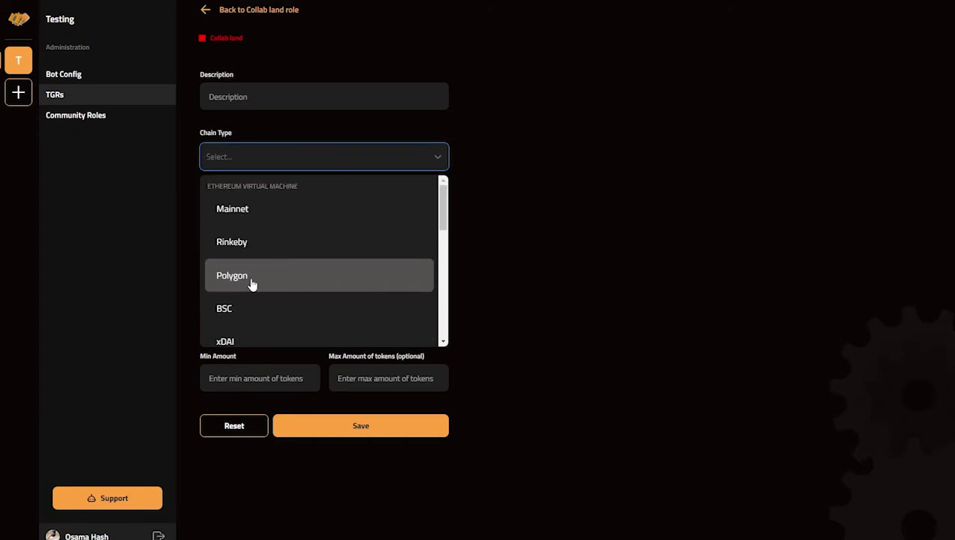
scroll(246, 289, "down", 3)
scroll(245, 290, "down", 3)
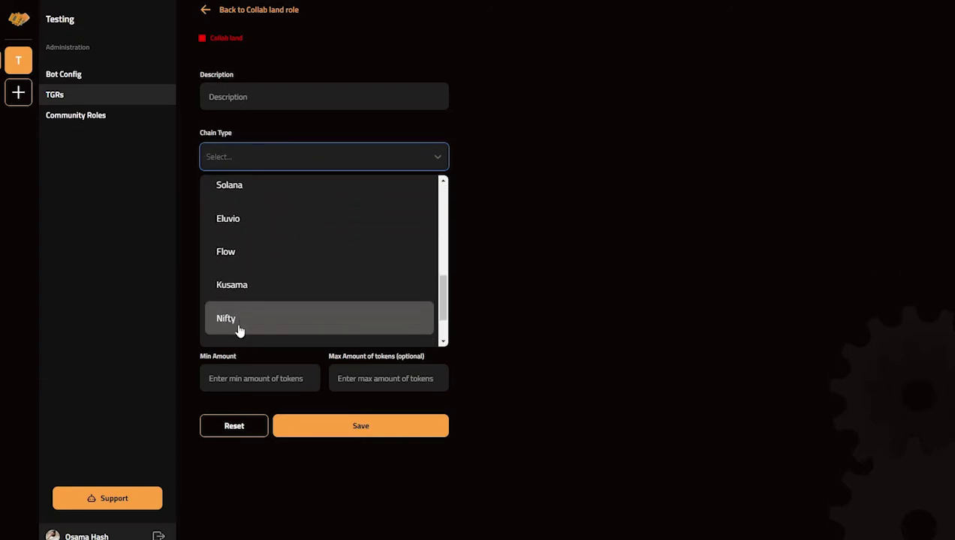
scroll(241, 330, "down", 2)
scroll(250, 323, "up", 5)
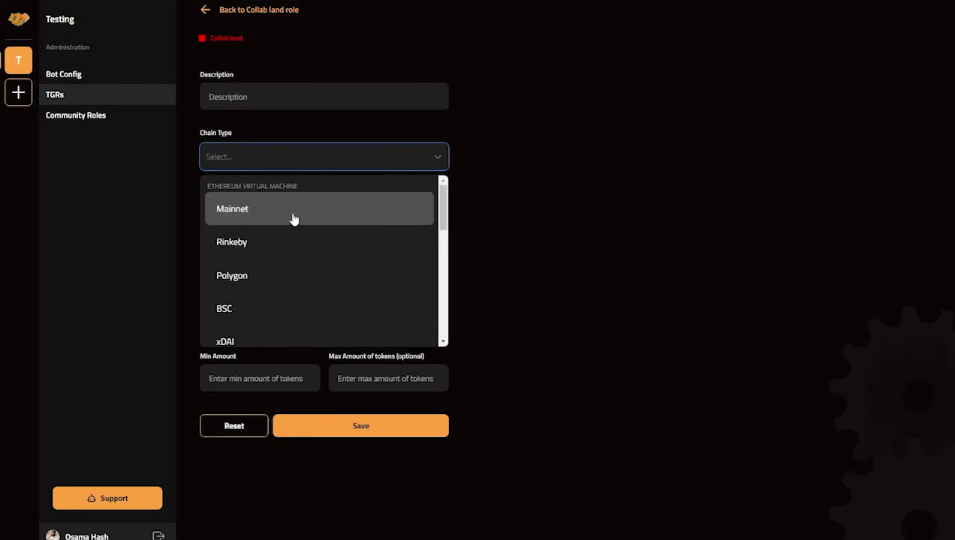
Set the rule's chain type to Solana
scroll(289, 218, "down", 5)
left_click(267, 237)
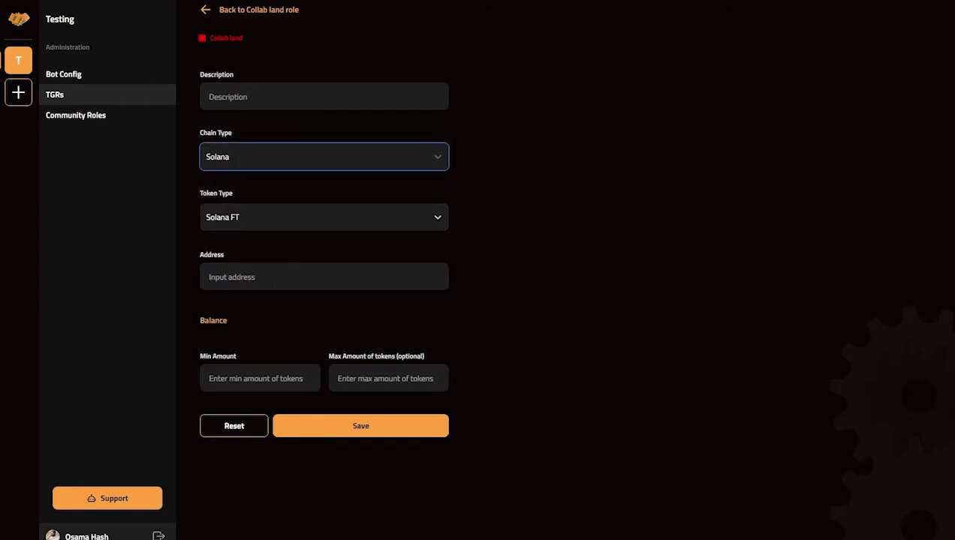
left_click(225, 277)
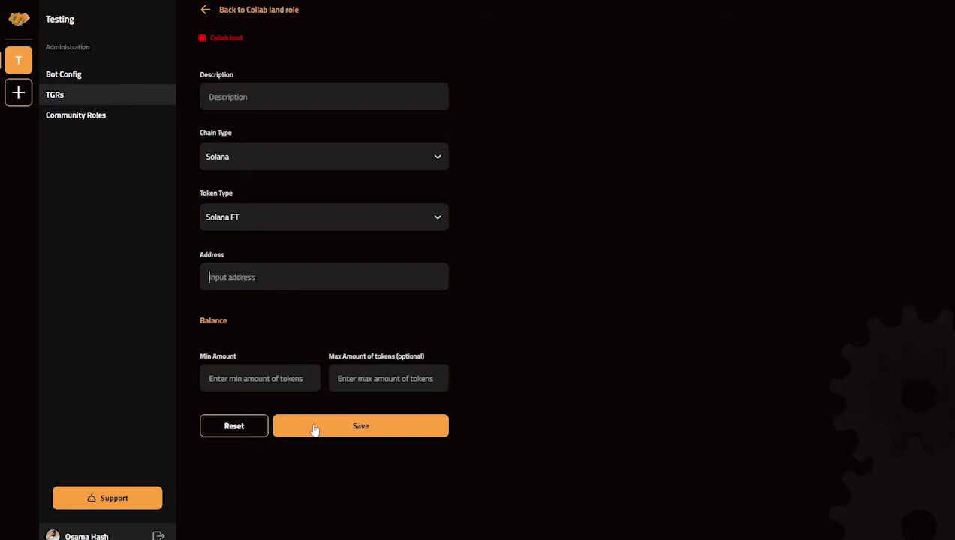
Set the minimum token amount to 1, leave the maximum empty and try to save the rule
left_click(218, 379)
type("1")
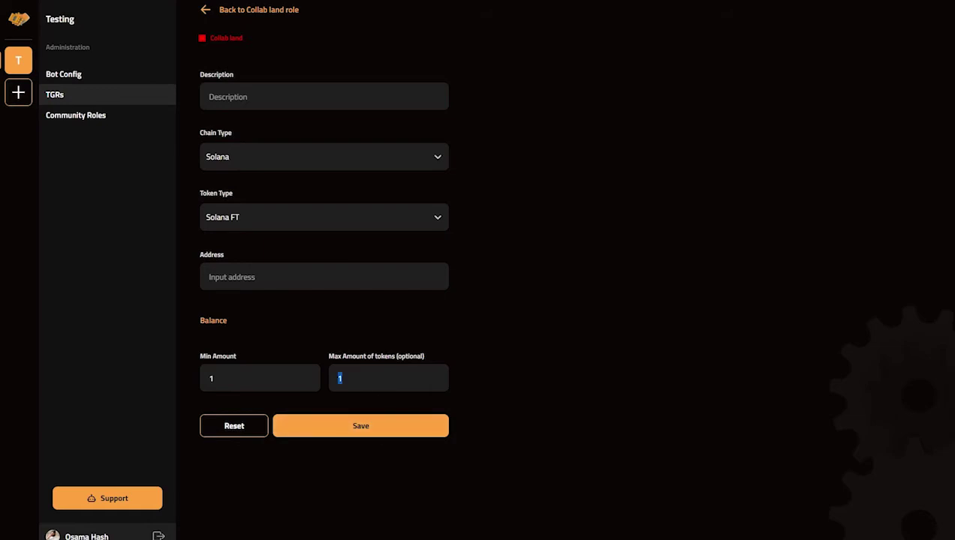
left_click(323, 429)
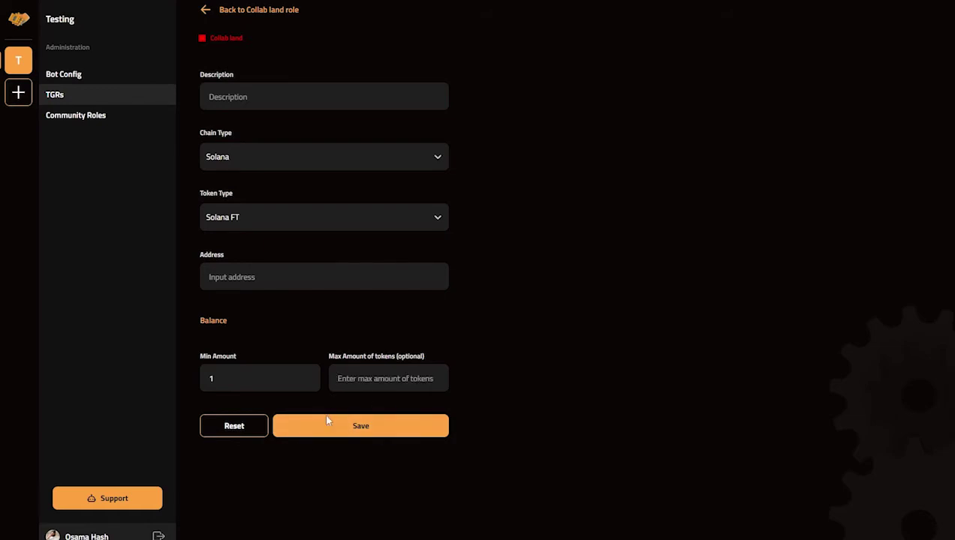
left_click(217, 125)
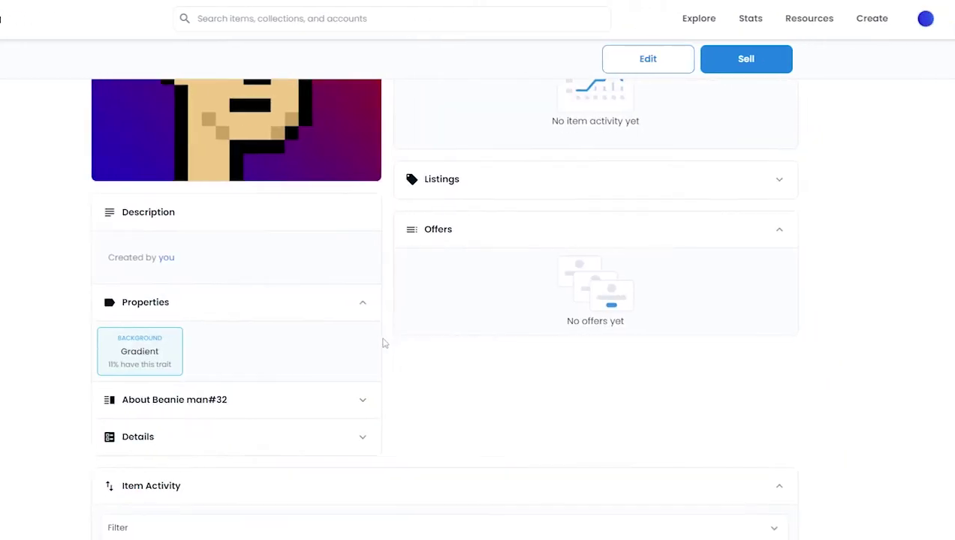
Check the item activity of the Gradient Beanie Man NFT on OpenSea to identify its blockchain
scroll(384, 343, "down", 4)
scroll(149, 375, "down", 1)
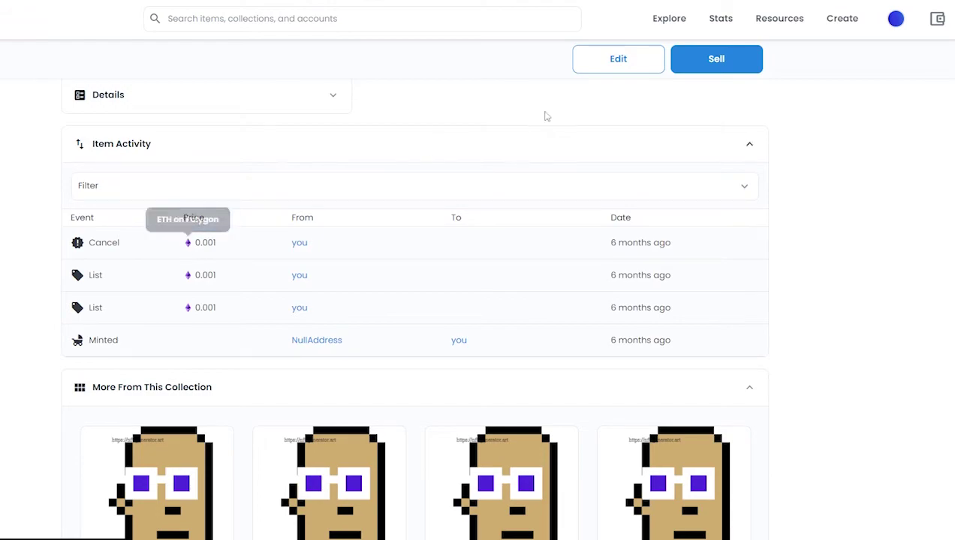
scroll(264, 391, "down", 1)
left_click(262, 386)
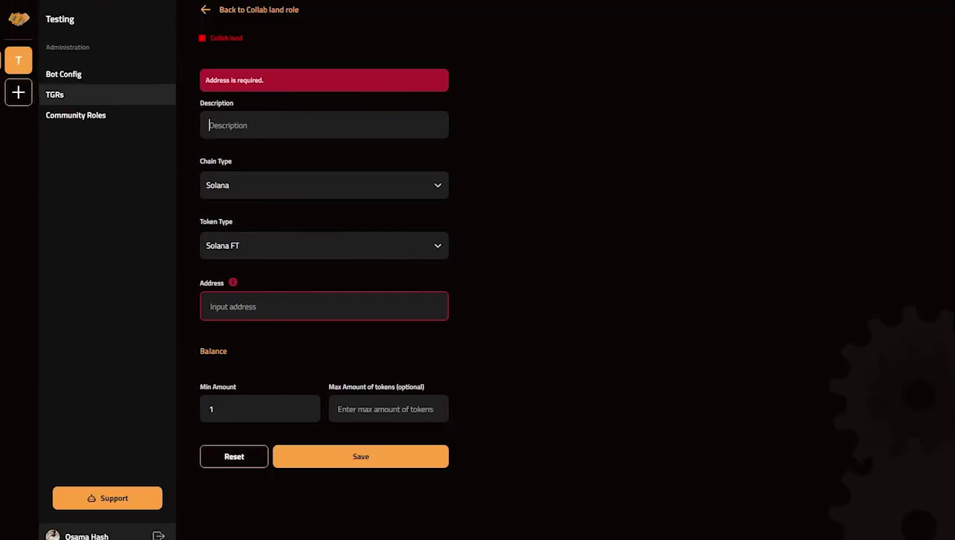
Change the rule's chain type to Polygon and view the available token types
right_click(284, 305)
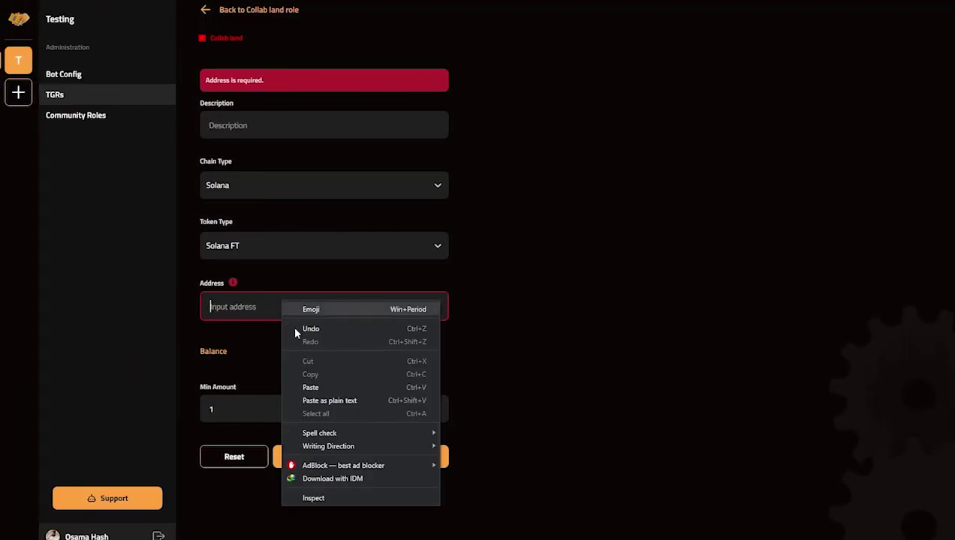
left_click(332, 392)
left_click(255, 196)
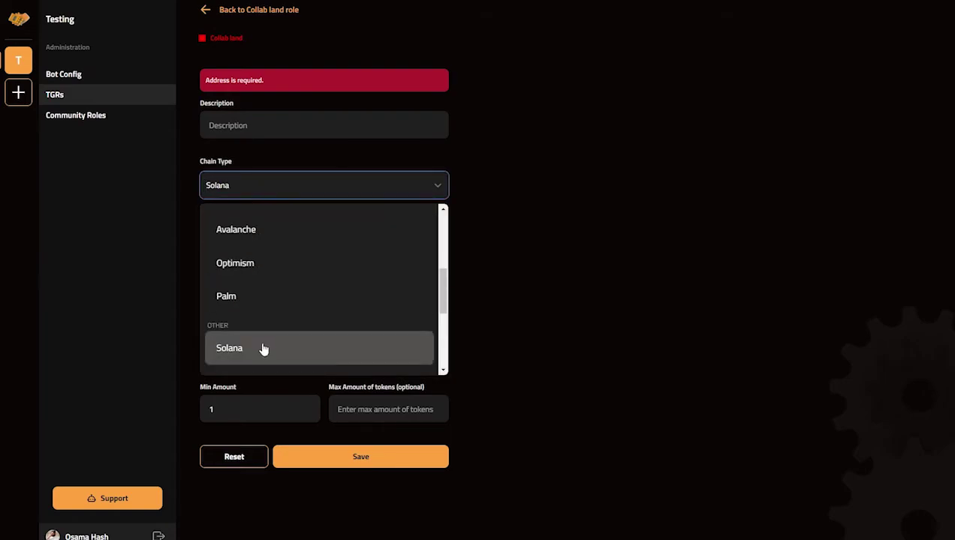
scroll(261, 349, "down", 5)
scroll(261, 344, "up", 5)
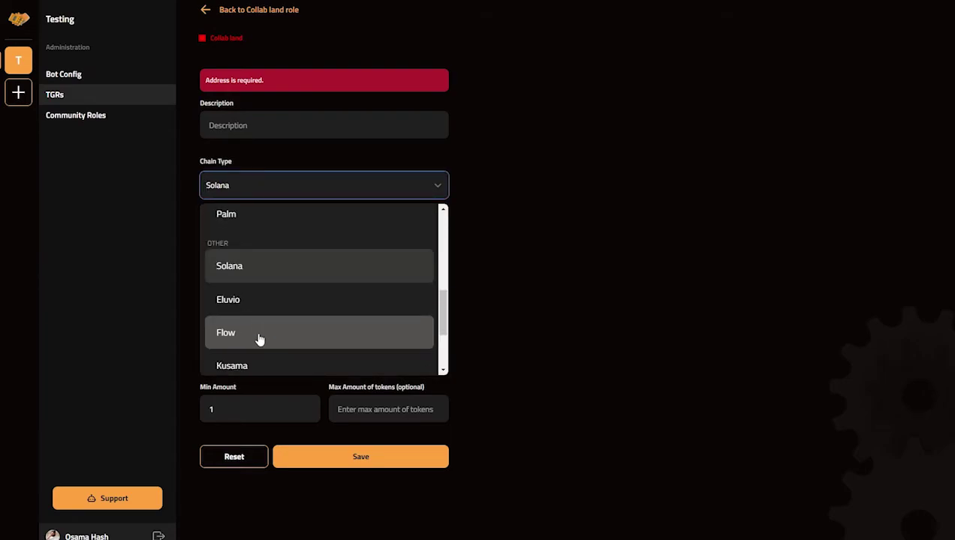
scroll(258, 337, "up", 3)
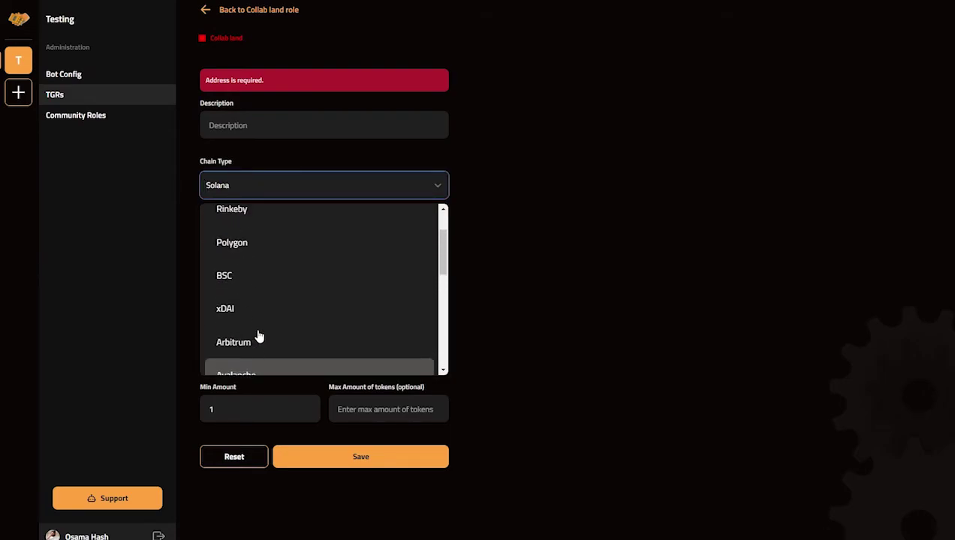
left_click(256, 298)
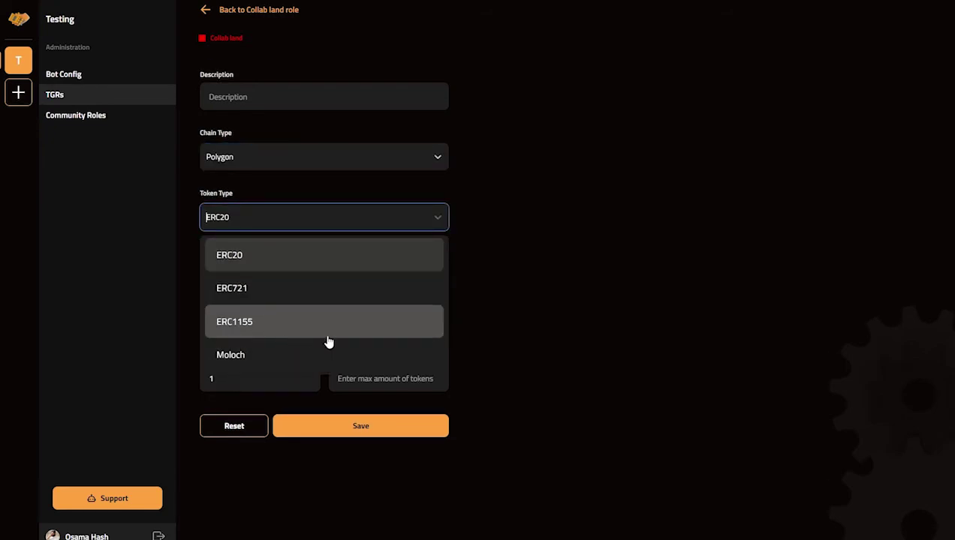
left_click(403, 214)
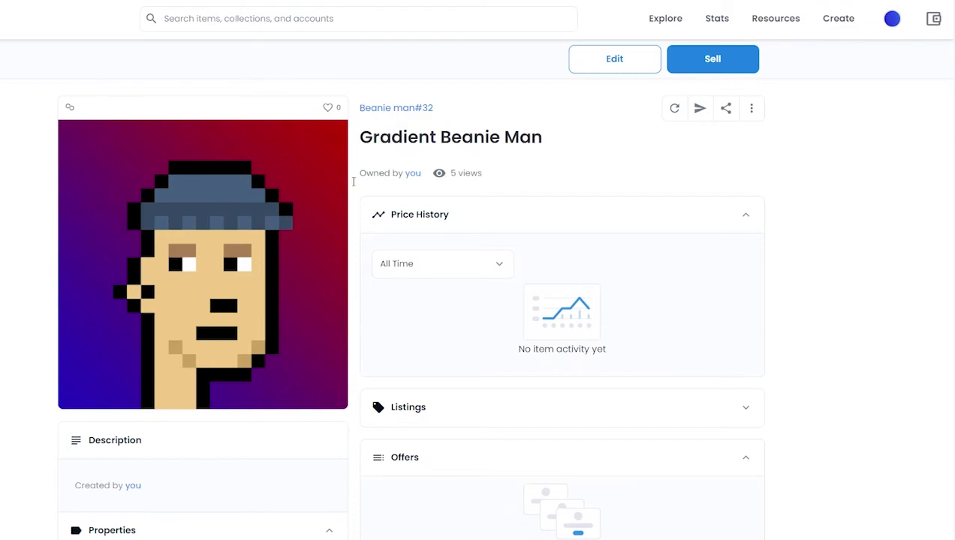
Expand the Gradient Beanie Man NFT's details on OpenSea and check its token standard and blockchain
scroll(166, 326, "down", 6)
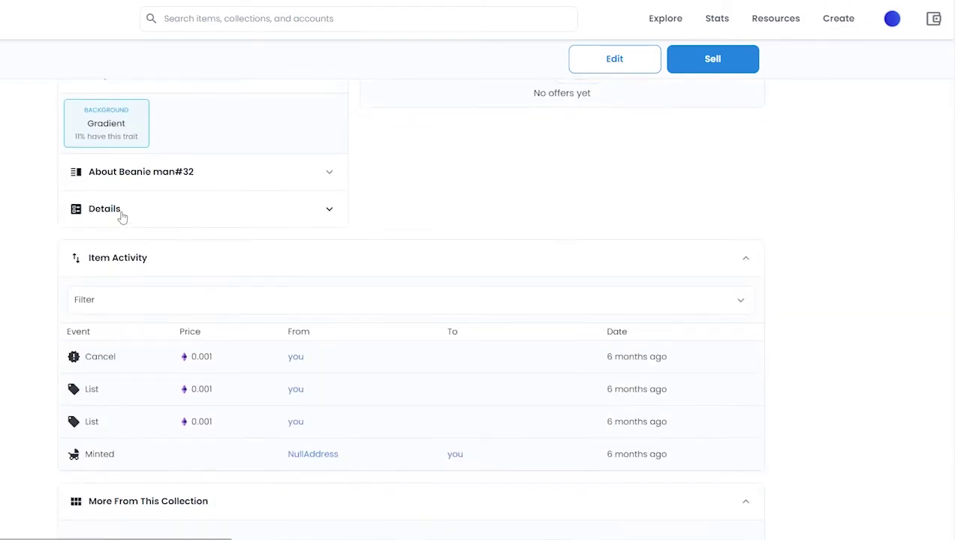
left_click(120, 214)
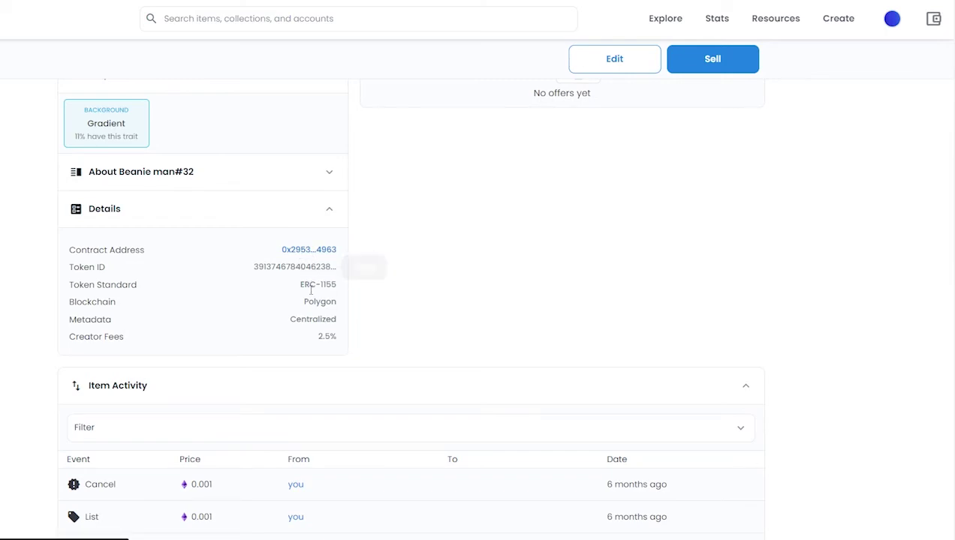
double_click(304, 285)
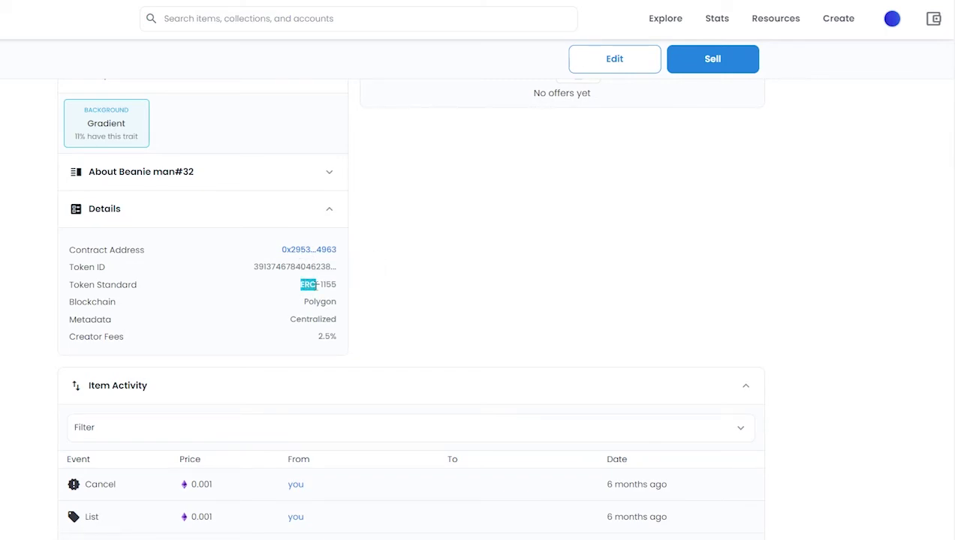
left_click_drag(304, 285, 349, 306)
left_click(273, 324)
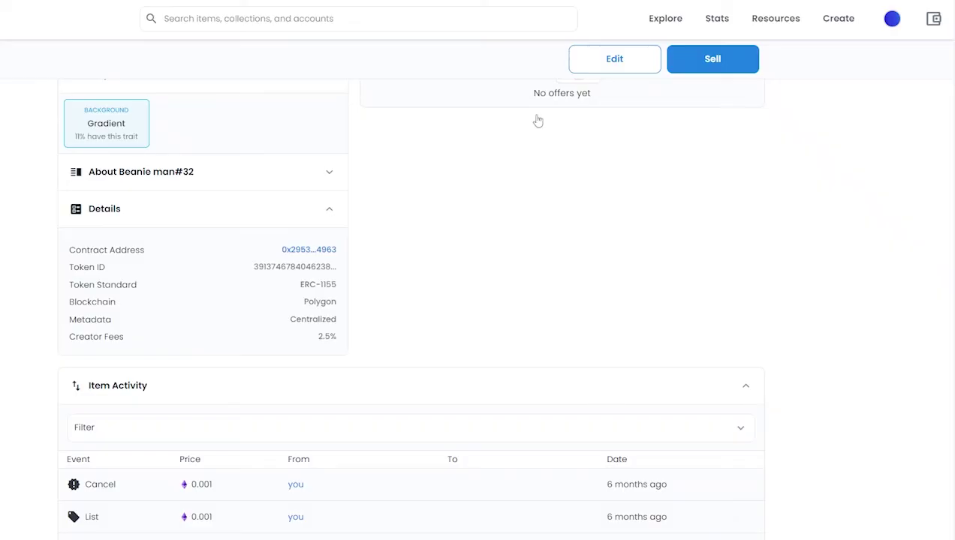
Try using the NFT's contract link, copied from OpenSea, as the rule's address
right_click(316, 250)
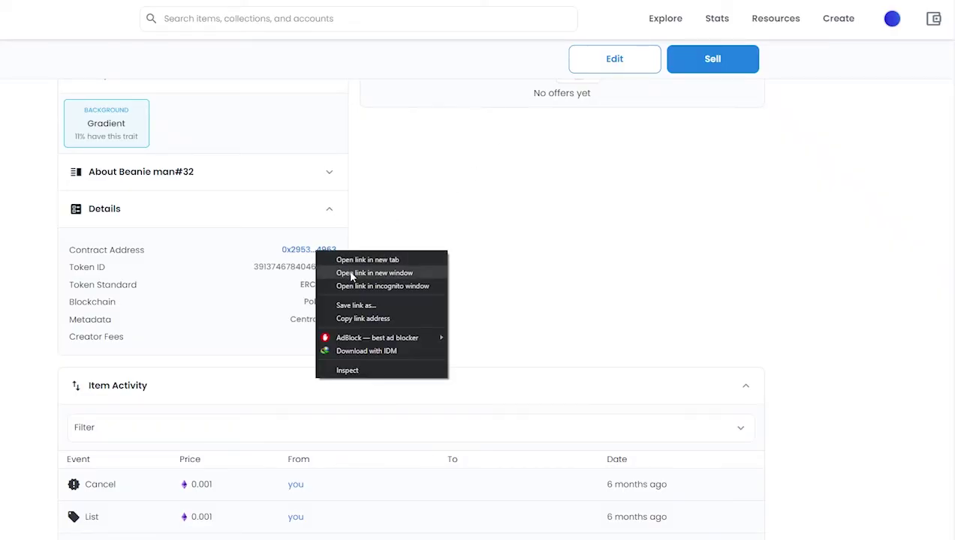
left_click(362, 319)
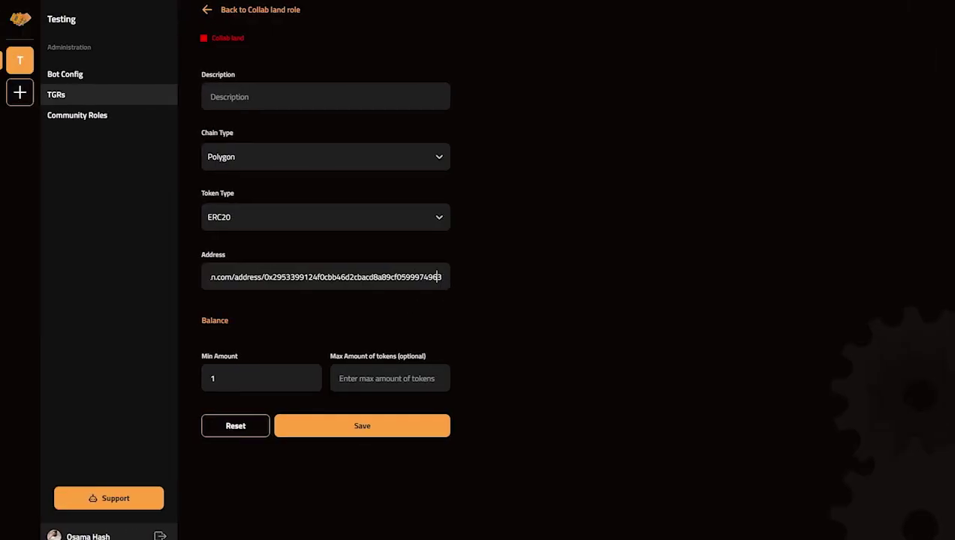
key("ctrl+a")
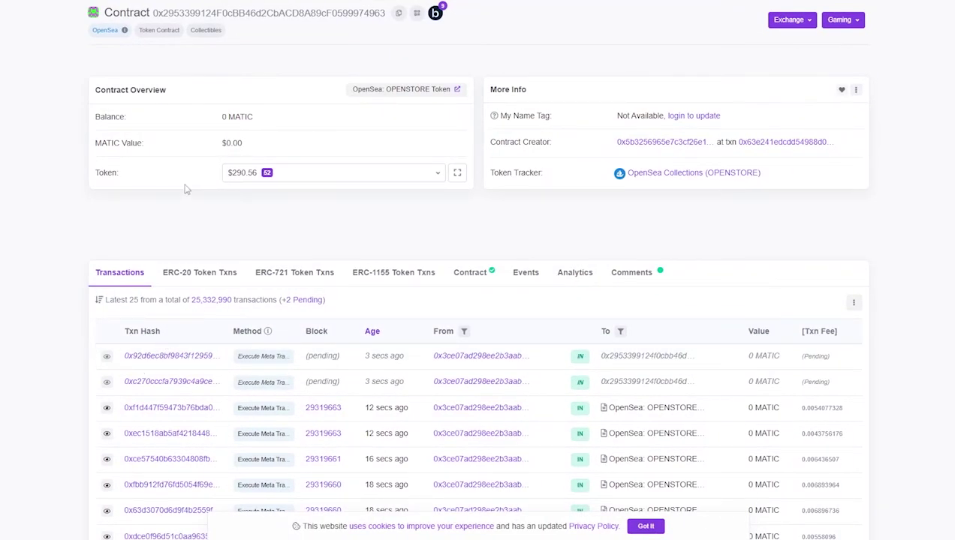
Enter the contract address copied from the Polygonscan page as the rule's address and set the token type to ERC1155
scroll(187, 190, "up", 1)
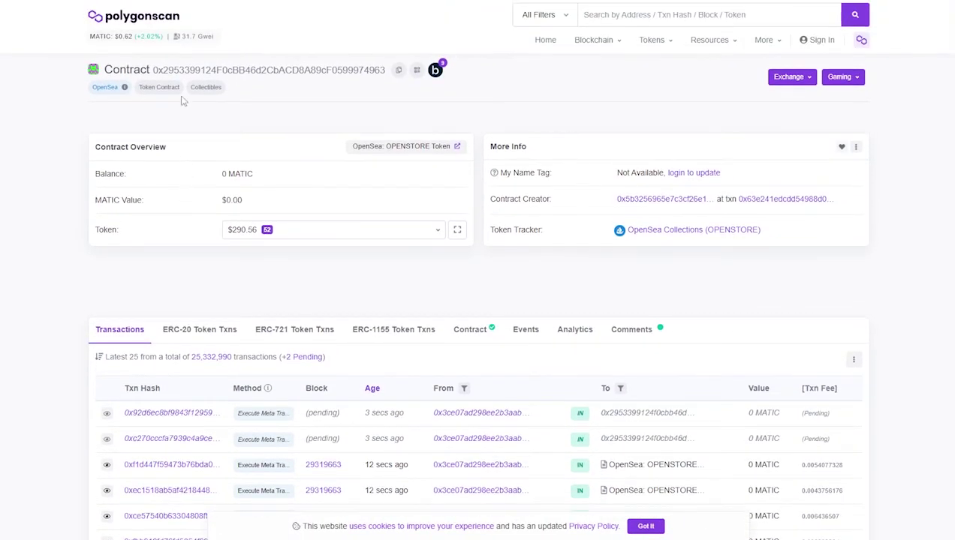
left_click(399, 69)
left_click(398, 69)
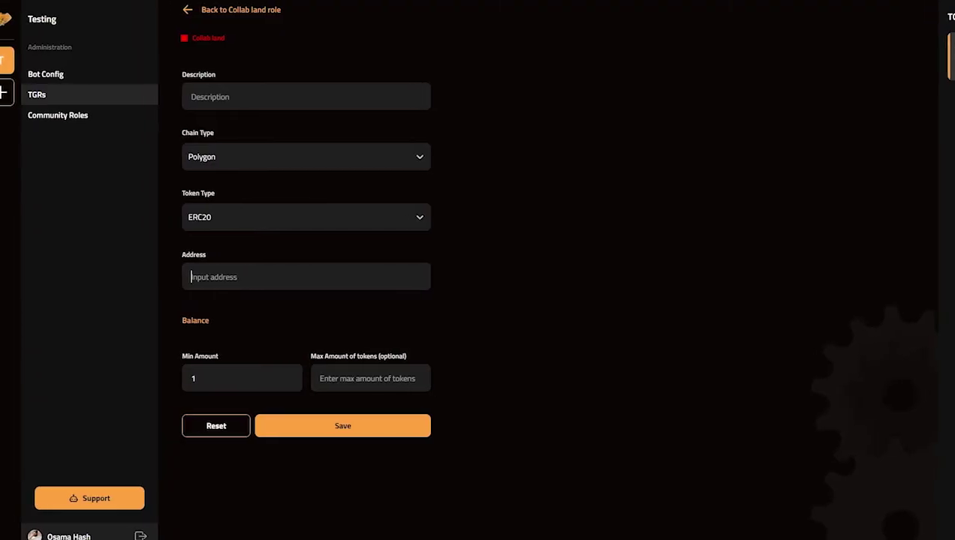
key("ctrl+v")
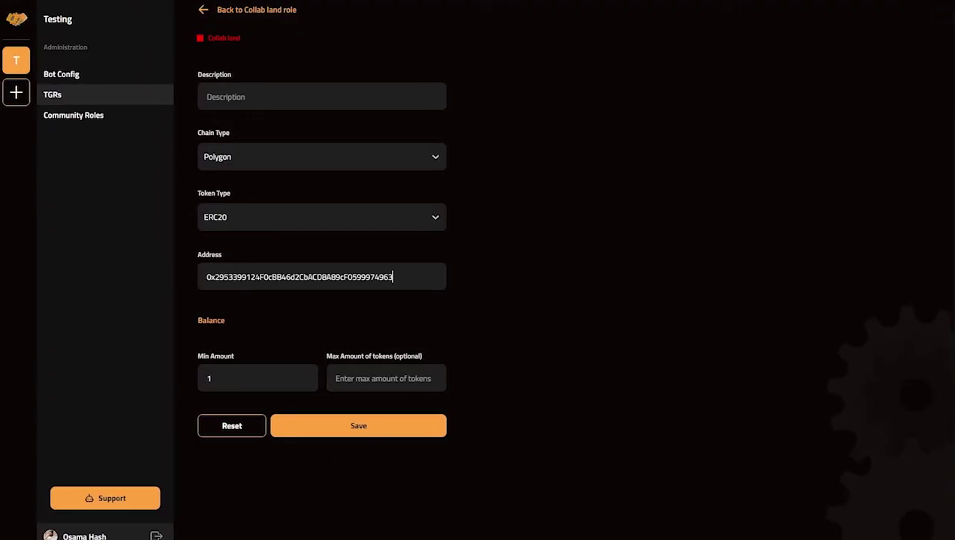
left_click(263, 226)
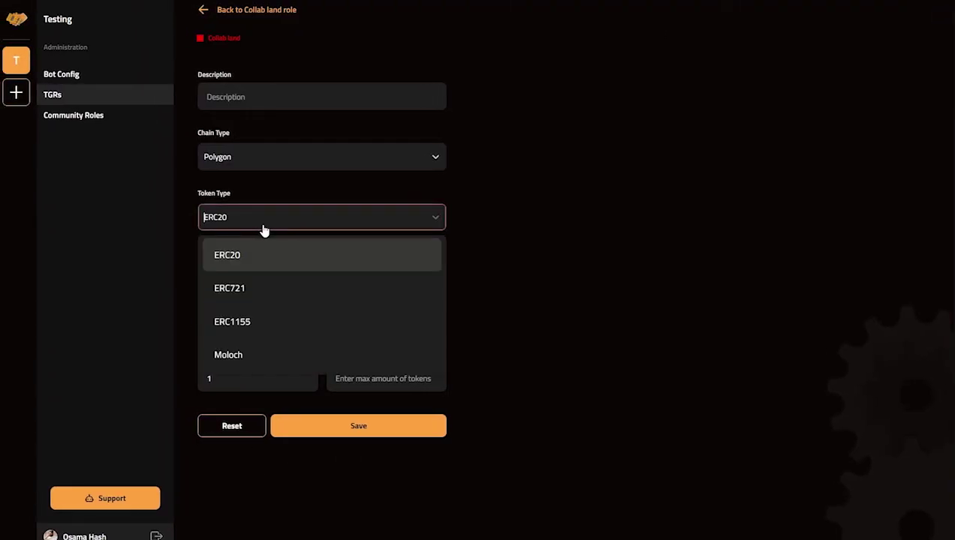
left_click(261, 330)
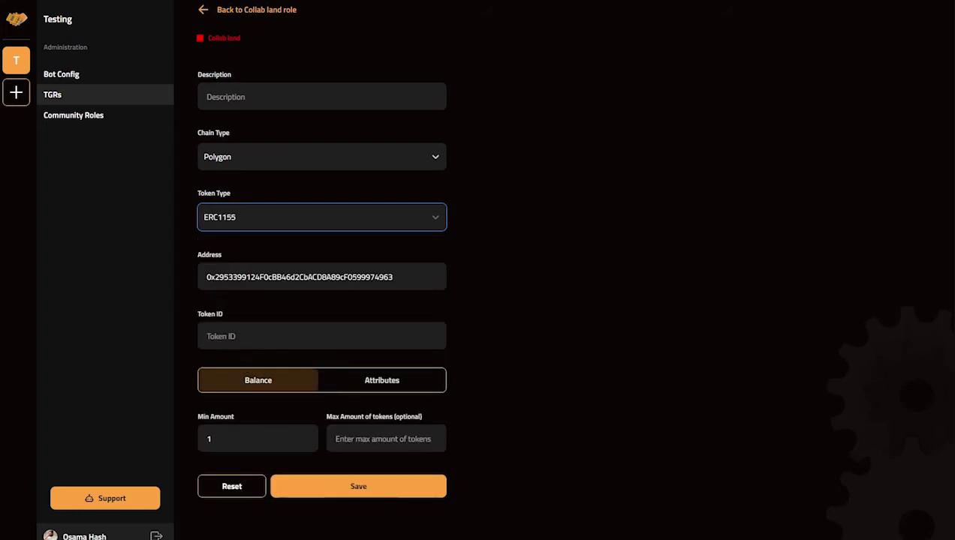
Fill in the token ID copied from the NFT's OpenSea details and save the token-granted role rule
left_click(261, 337)
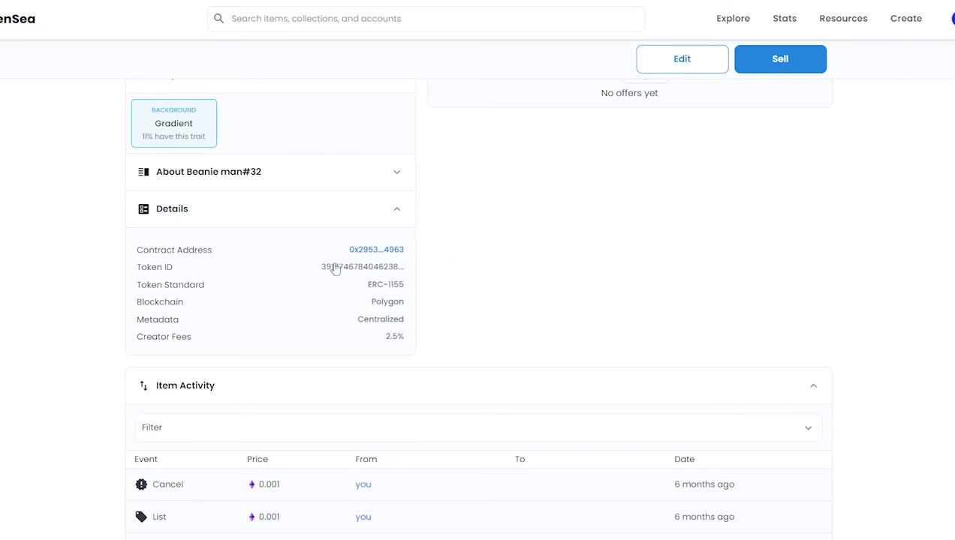
left_click(350, 268)
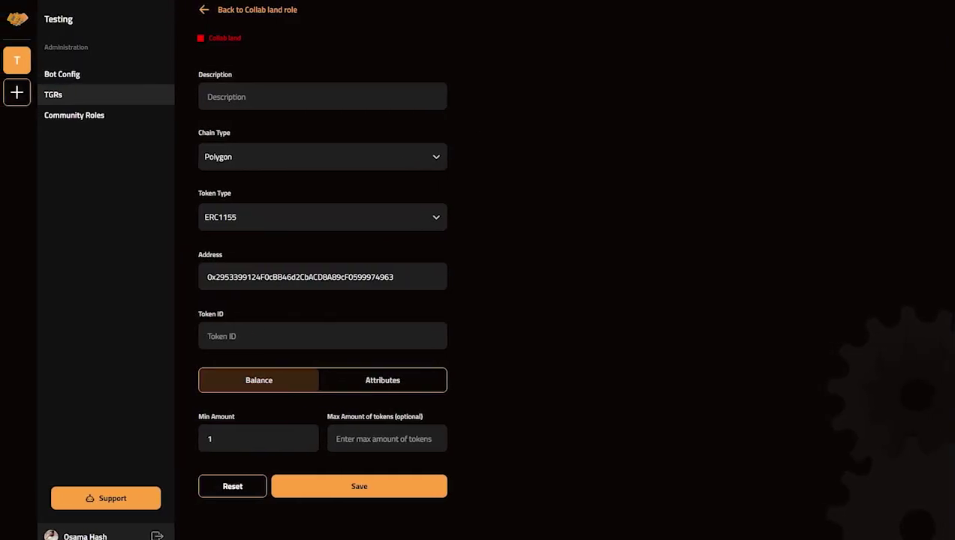
key("ctrl+v")
left_click(553, 342)
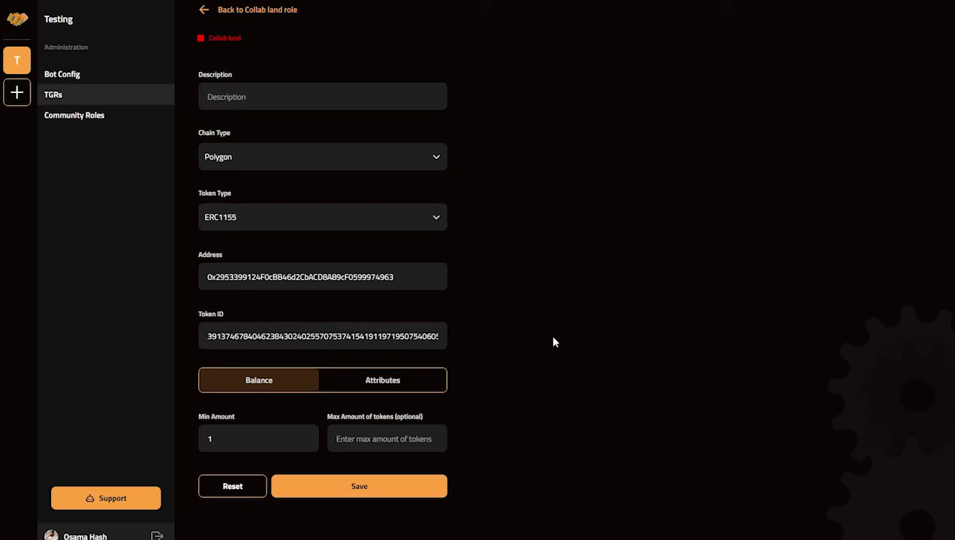
left_click(347, 493)
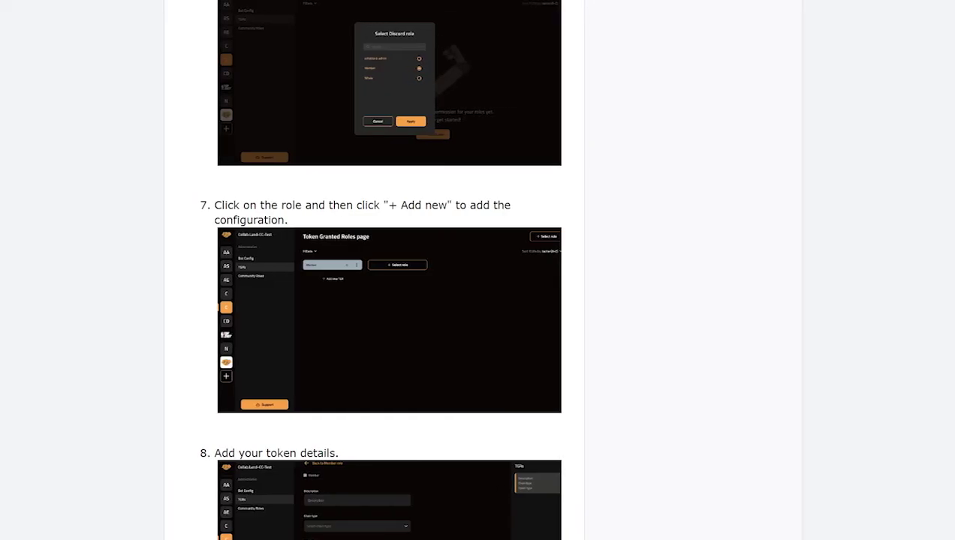
Read the setup guide's explanation of the token details, including chain type, token type, address, balance and attributes
scroll(389, 270, "down", 5)
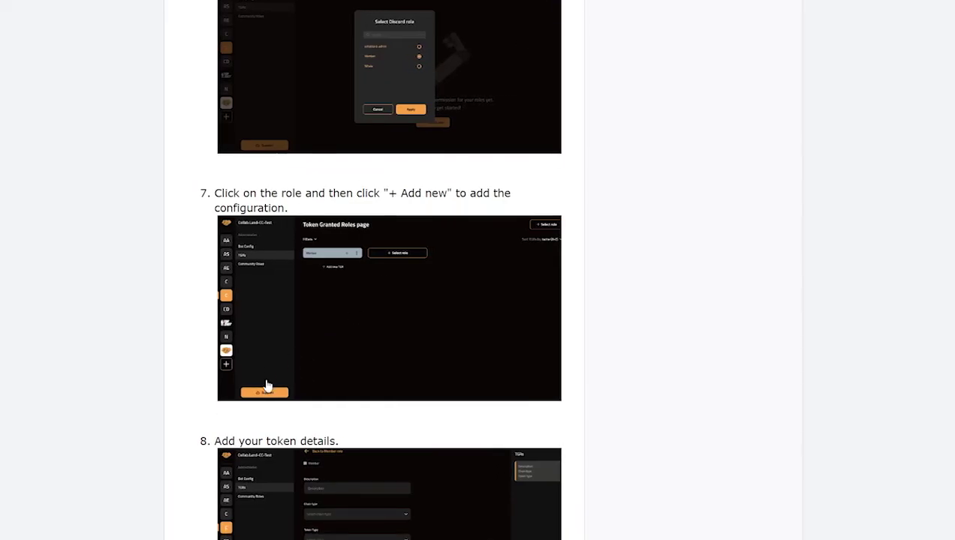
scroll(325, 291, "down", 3)
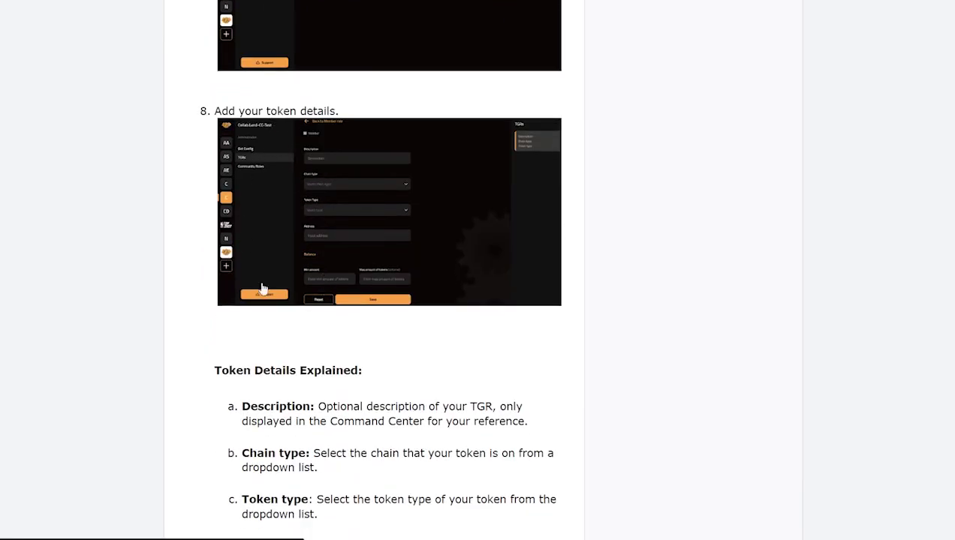
scroll(319, 383, "down", 3)
scroll(273, 280, "down", 5)
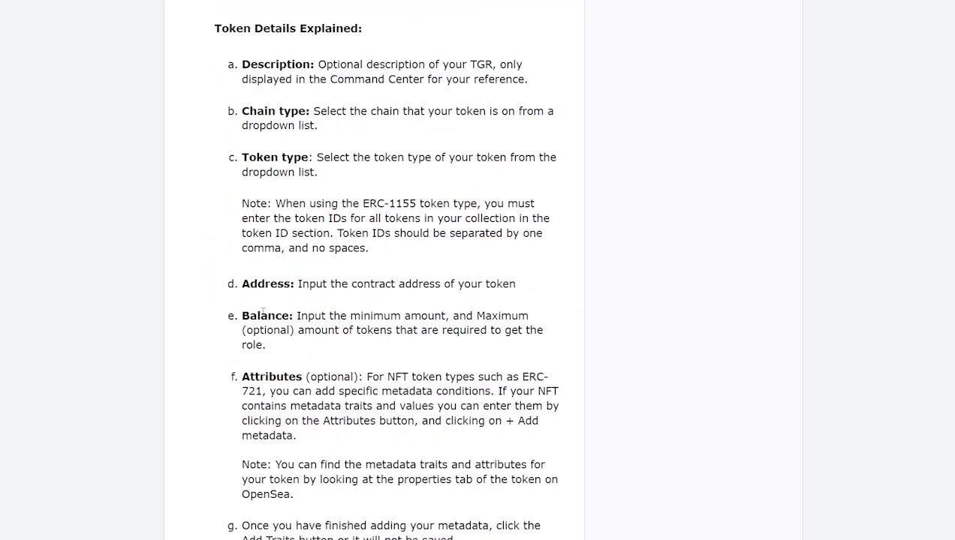
left_click_drag(276, 416, 362, 417)
scroll(425, 355, "up", 1)
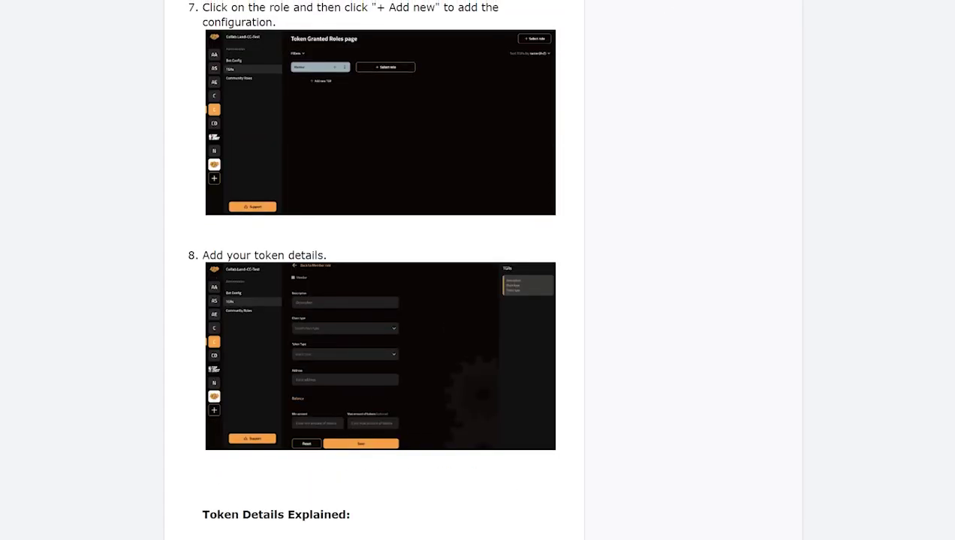